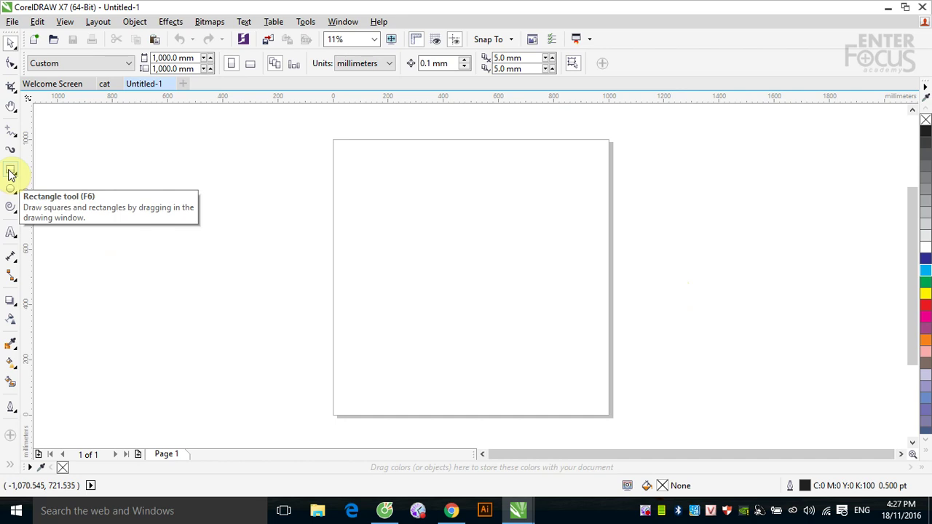
Draw a rectangle about 280 × 379 mm in the page's left half and another about 282 × 312 mm in its upper right.
click(10, 172)
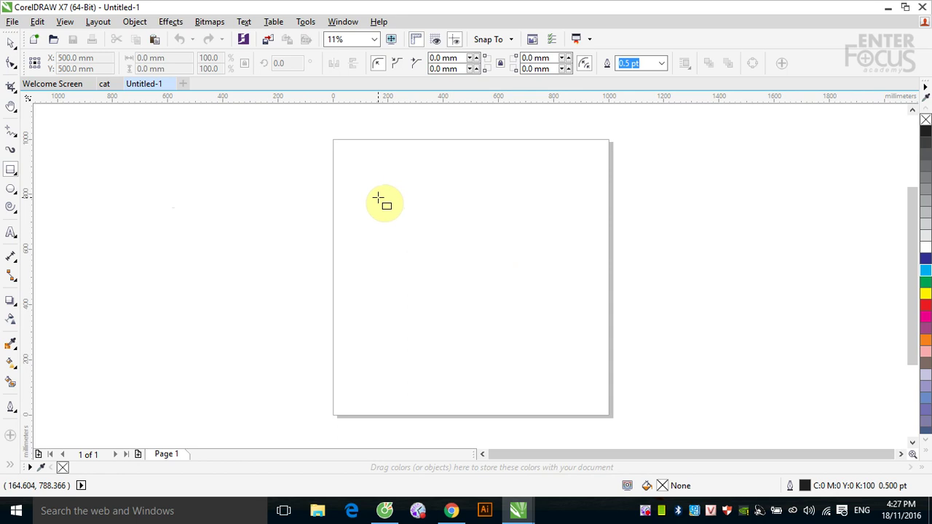
drag(378, 197, 455, 302)
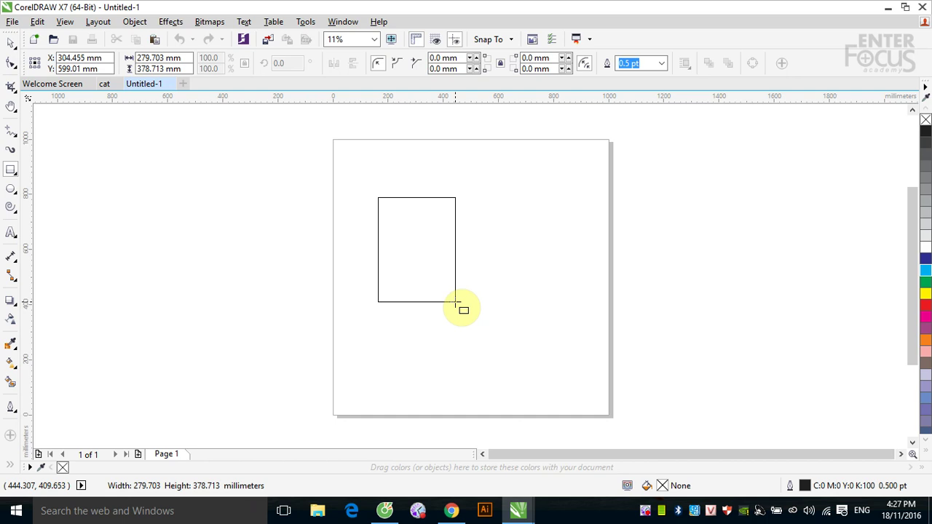
drag(456, 301, 456, 301)
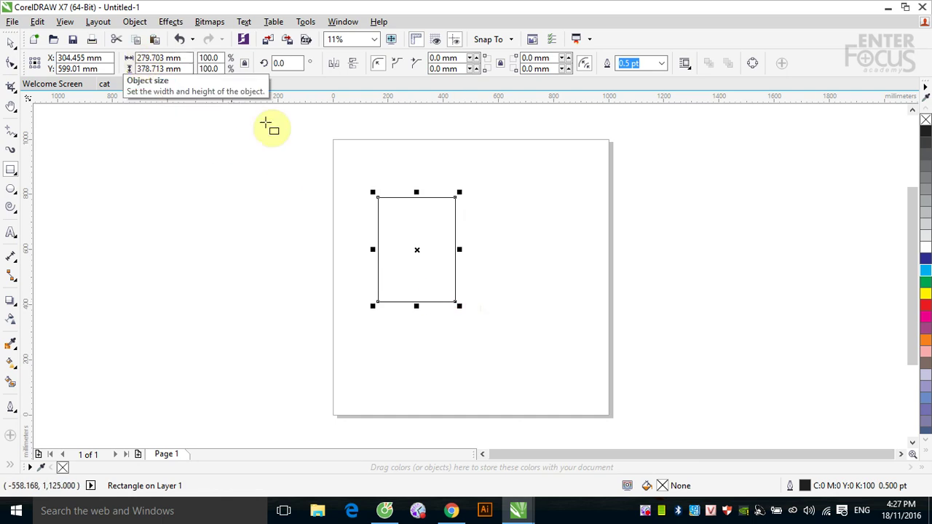
drag(488, 184, 550, 269)
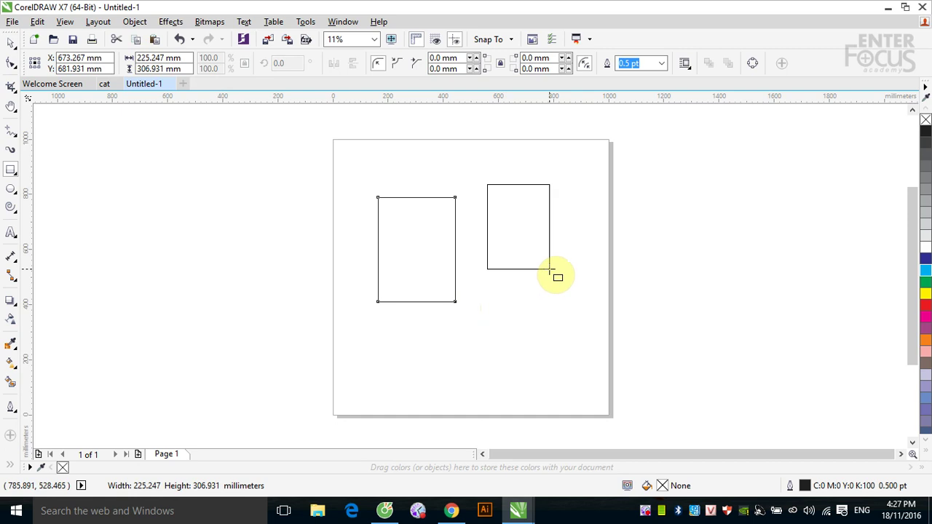
mouse_move(551, 271)
mouse_down()
mouse_move(567, 271)
mouse_move(566, 284)
mouse_move(565, 270)
mouse_up()
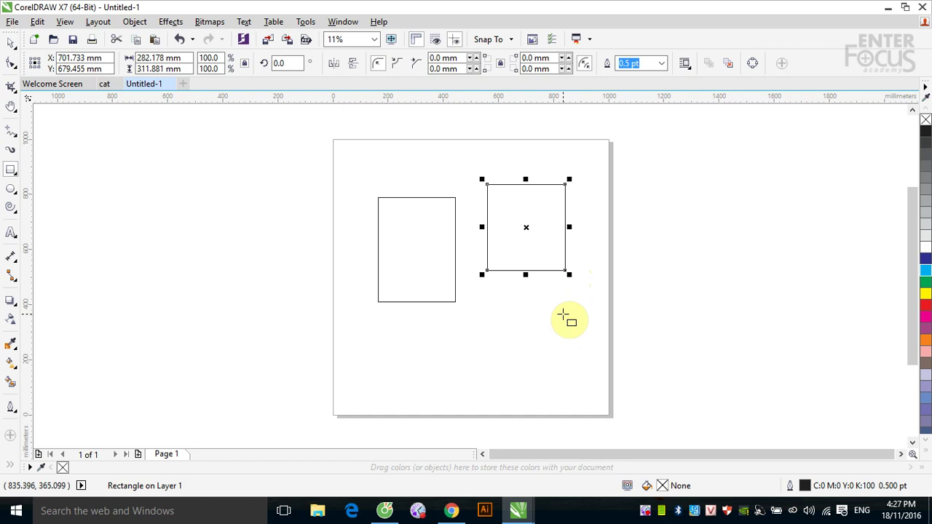
Move the right-hand rectangle by its centre across the page's right edge and back onto the page.
click(11, 42)
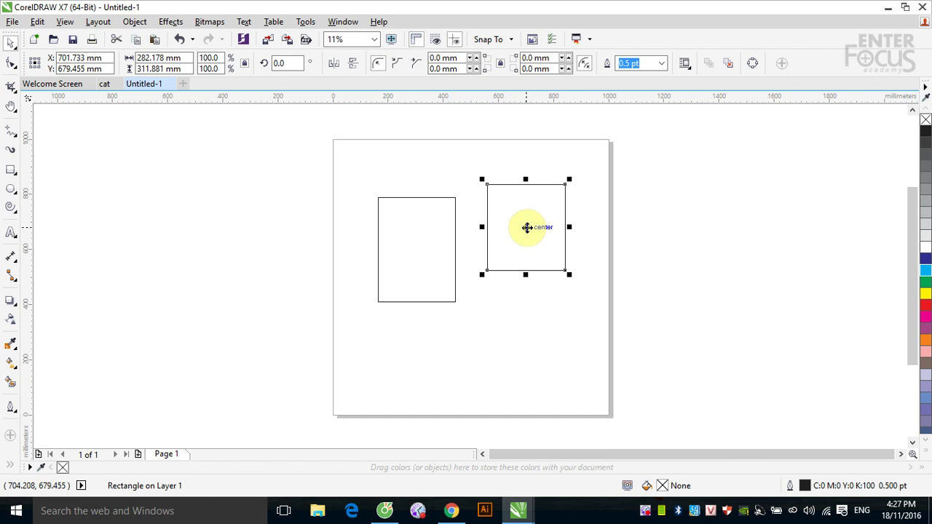
drag(526, 228, 603, 233)
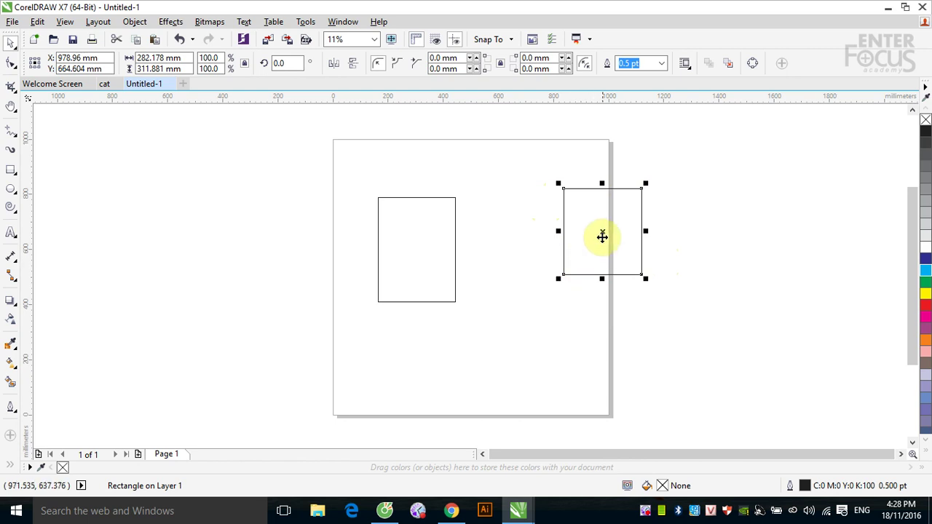
drag(600, 233, 534, 228)
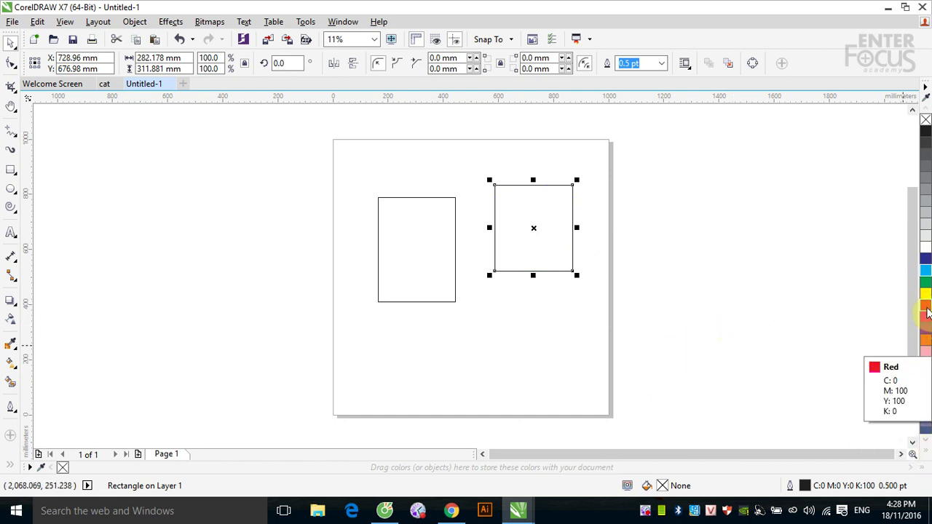
Fill the right-hand rectangle with red and place it beside the unfilled one, centred at about X 689 mm, Y 613 mm.
click(926, 306)
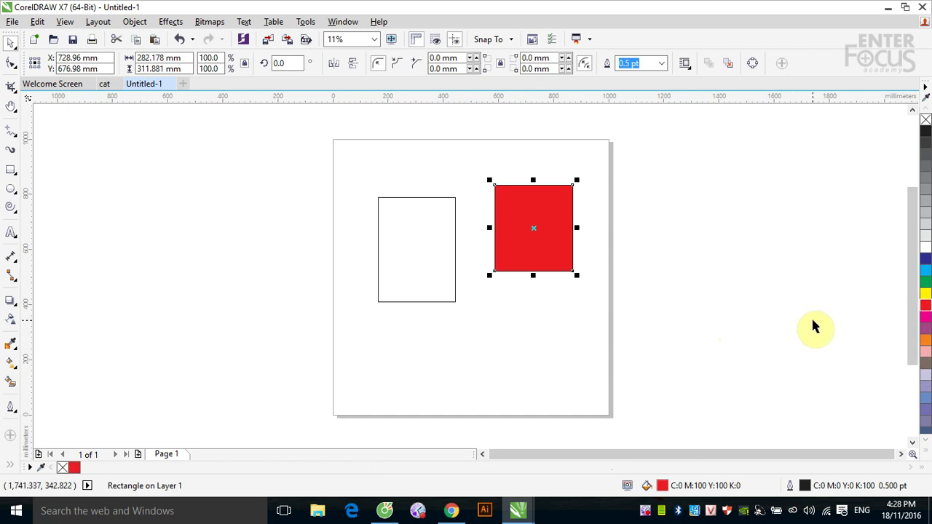
drag(535, 236, 609, 238)
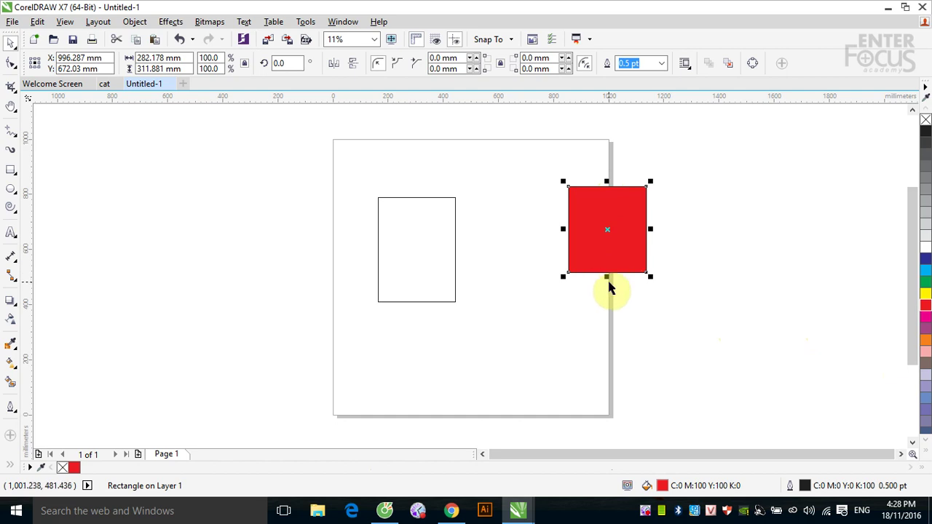
drag(614, 238, 533, 254)
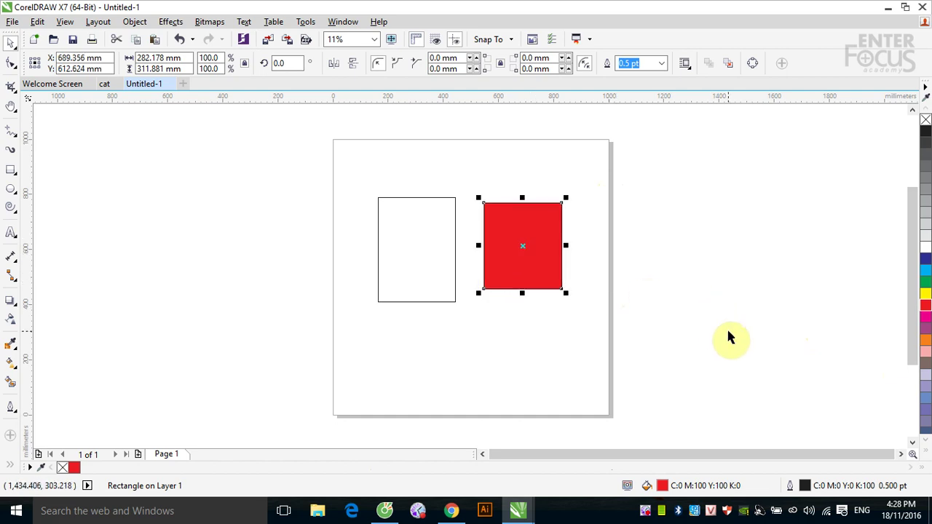
click(712, 266)
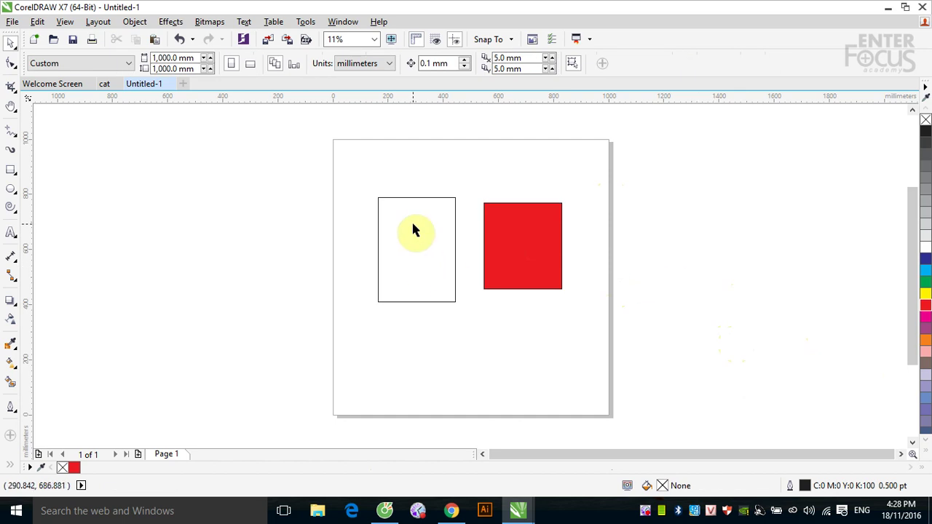
Test selection by picking inside the unfilled rectangle and inside the red one, then clear the selection.
click(406, 269)
click(506, 259)
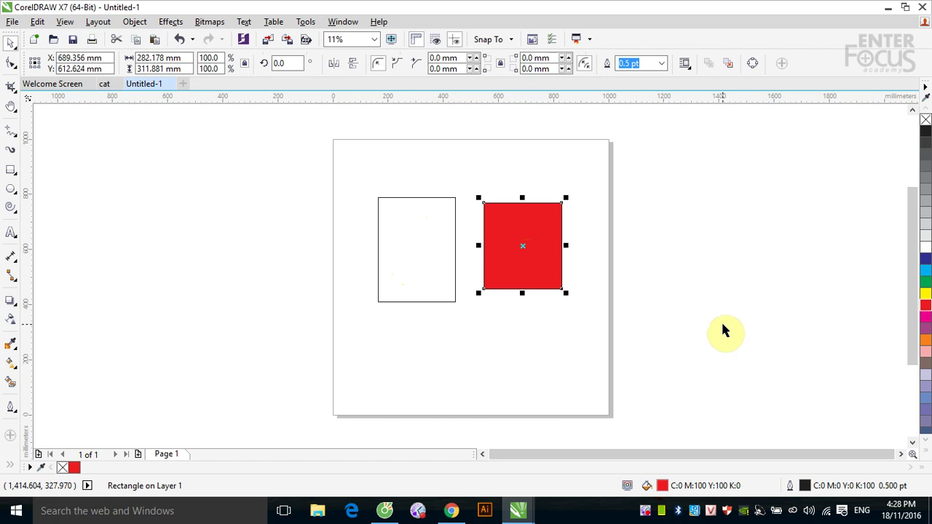
click(708, 264)
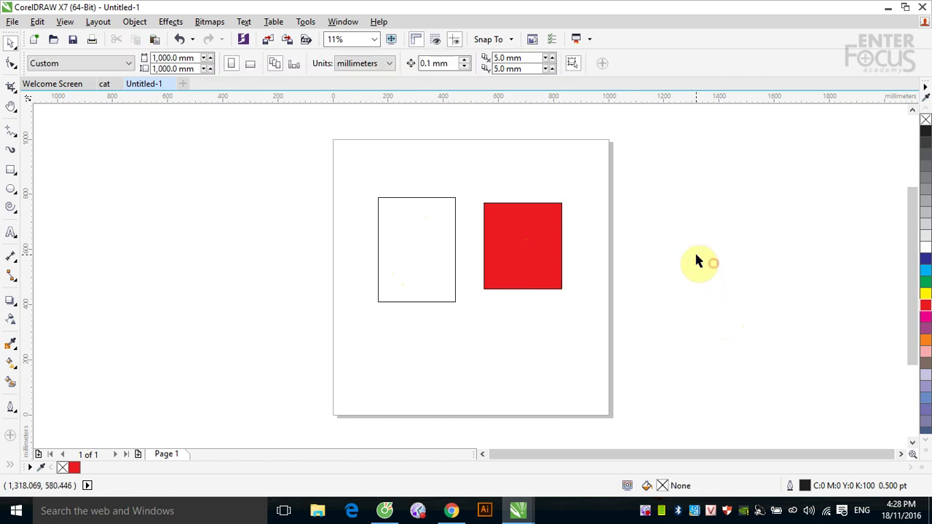
Test selecting the unfilled and red rectangles from inside with Treat all objects as filled switched on, then deselect.
click(571, 66)
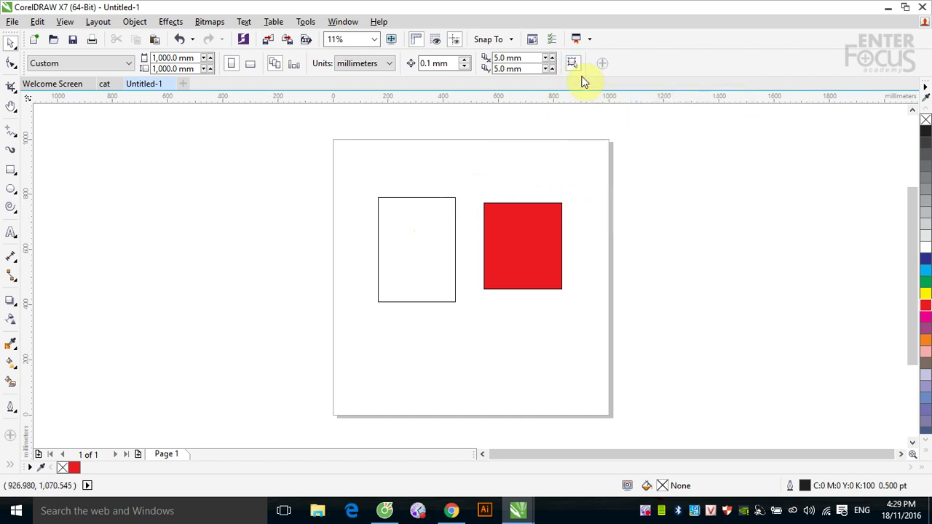
click(417, 255)
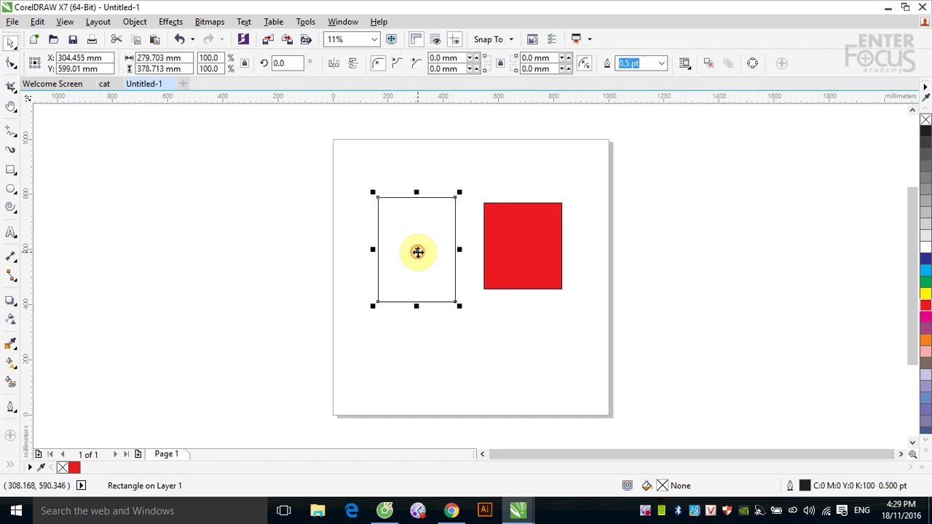
click(516, 256)
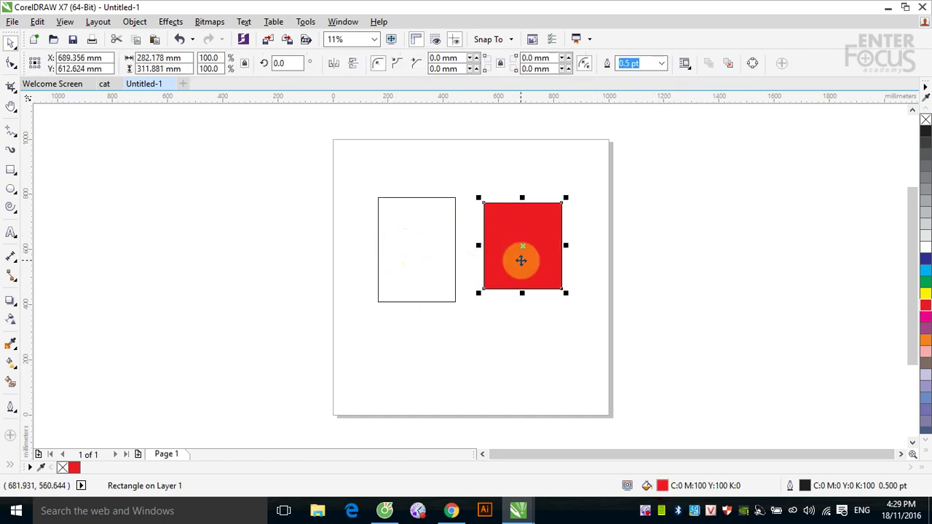
click(415, 256)
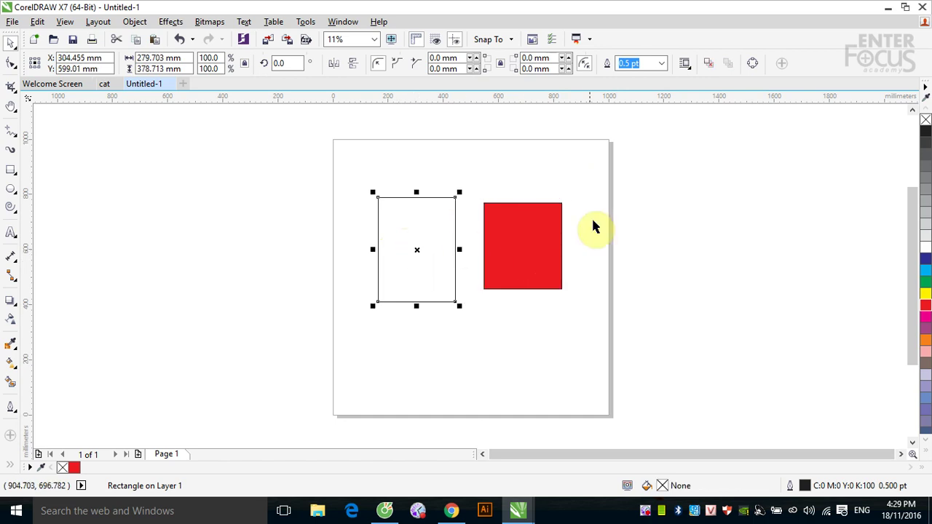
click(689, 183)
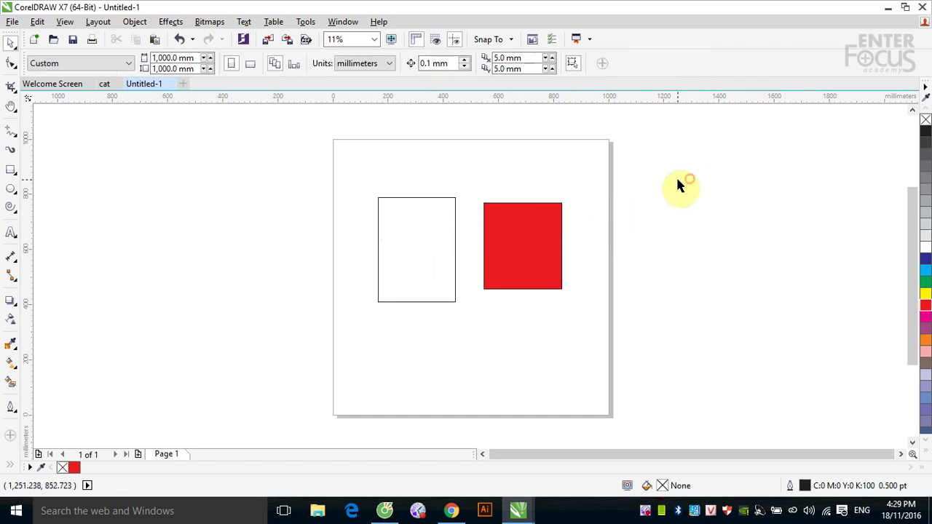
Turn off Treat all objects as filled and try selecting the red and the unfilled rectangles from inside.
click(574, 63)
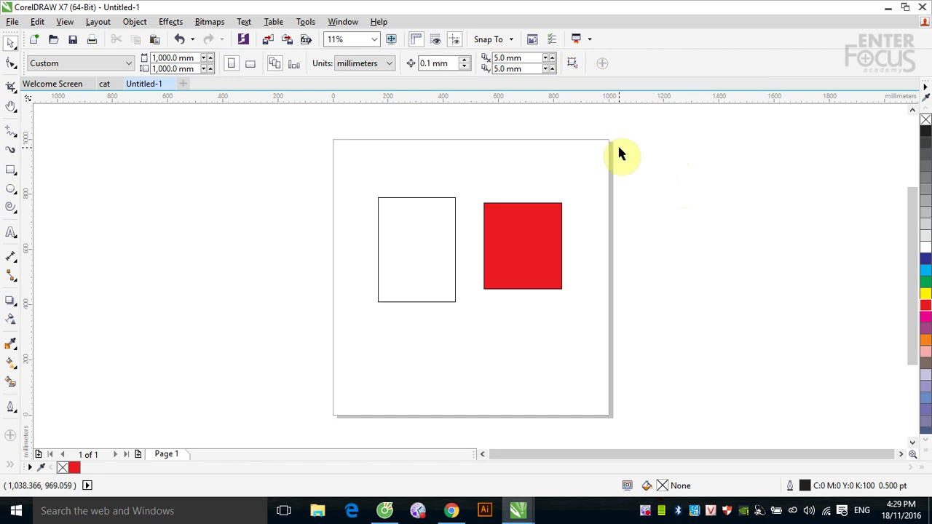
click(524, 226)
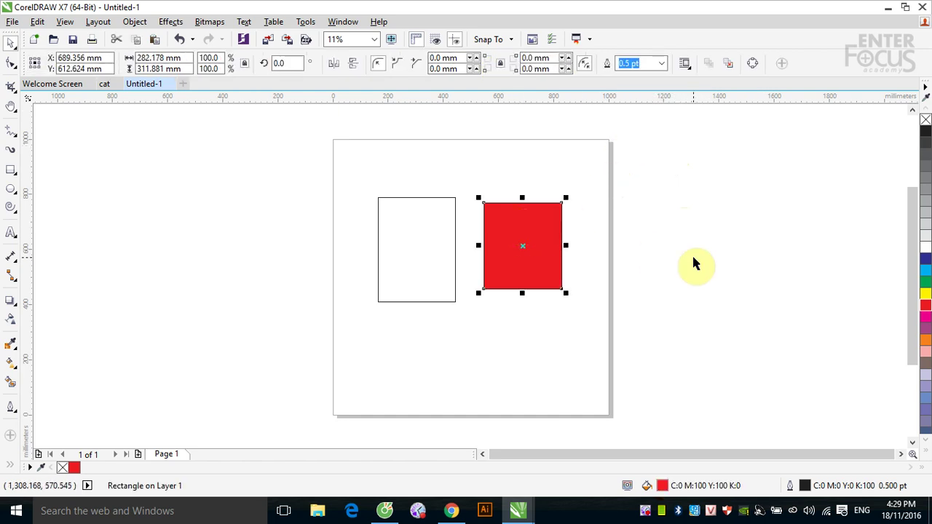
click(410, 243)
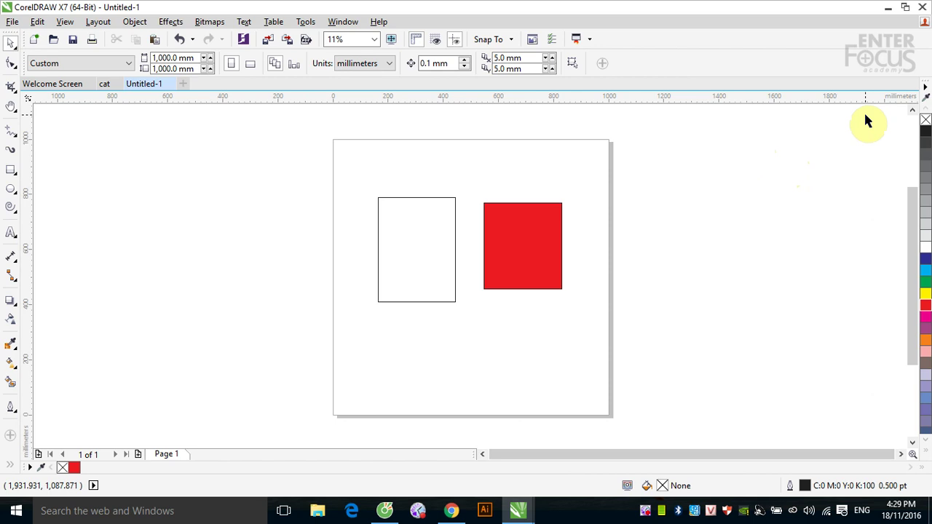
click(539, 240)
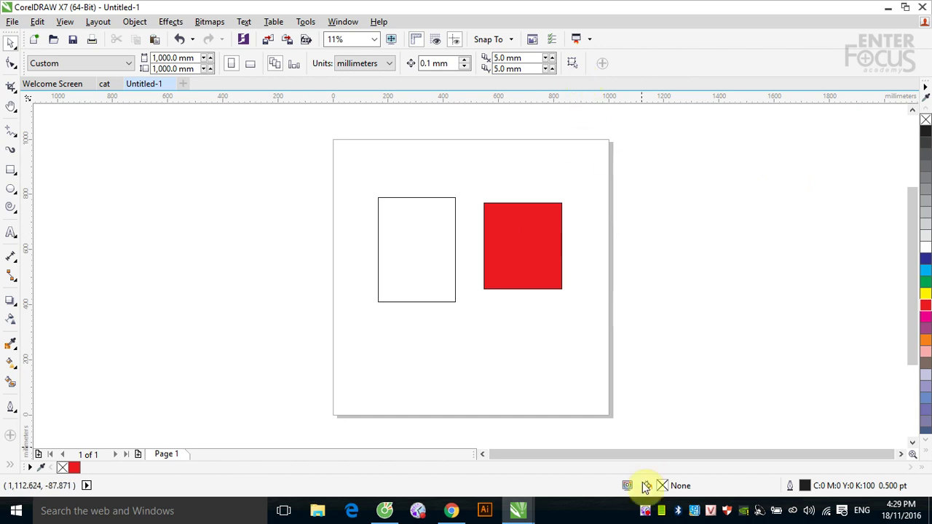
right_click(645, 512)
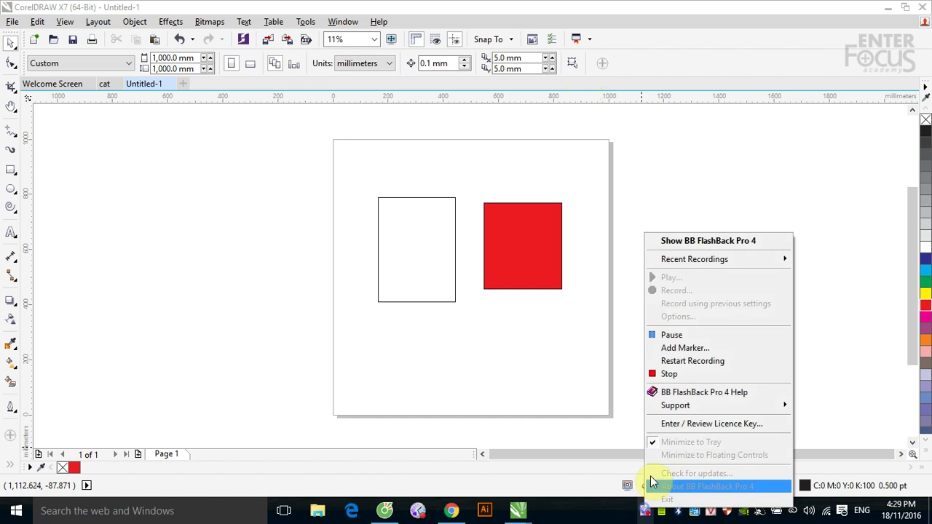
click(666, 333)
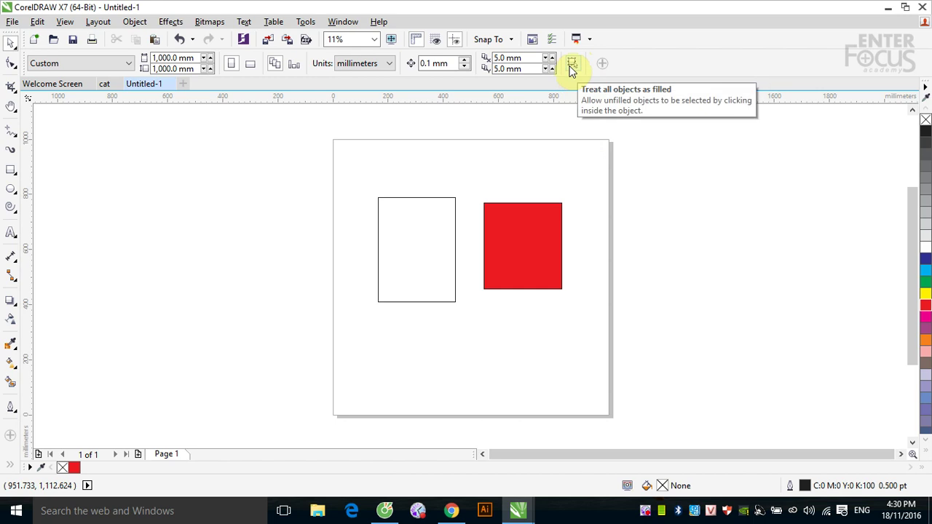
Toggle Treat all objects as filled, select the unfilled rectangle by its top outline, and clear the selection.
click(570, 65)
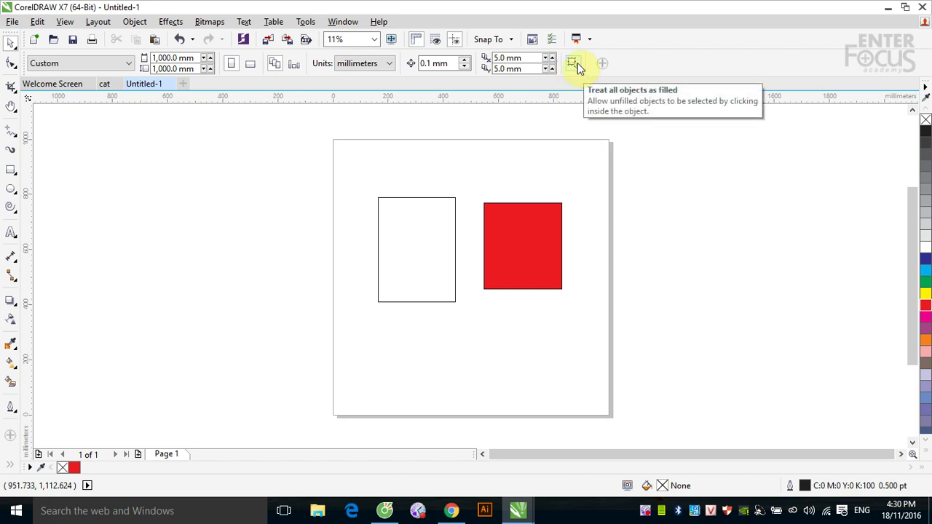
click(430, 197)
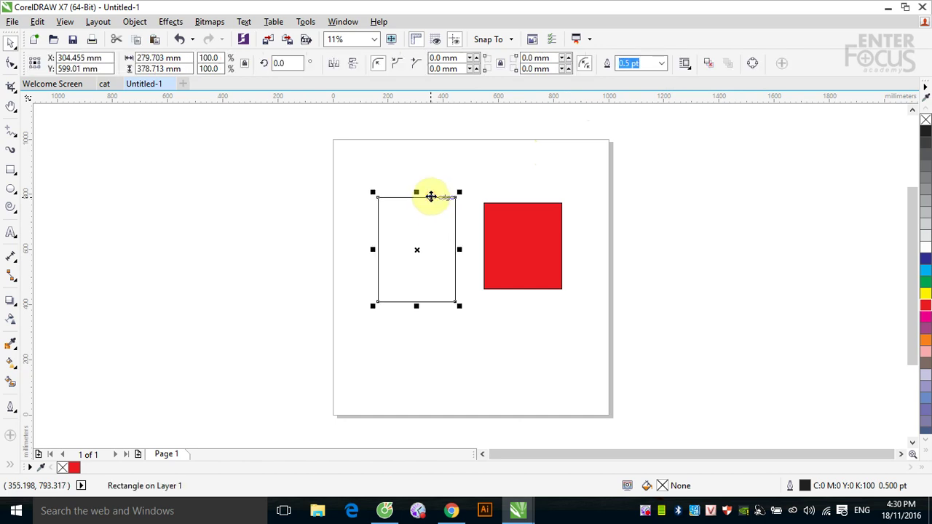
click(669, 164)
Turn on Treat all objects as filled, select the unfilled rectangle from its interior, and clear the selection.
click(574, 65)
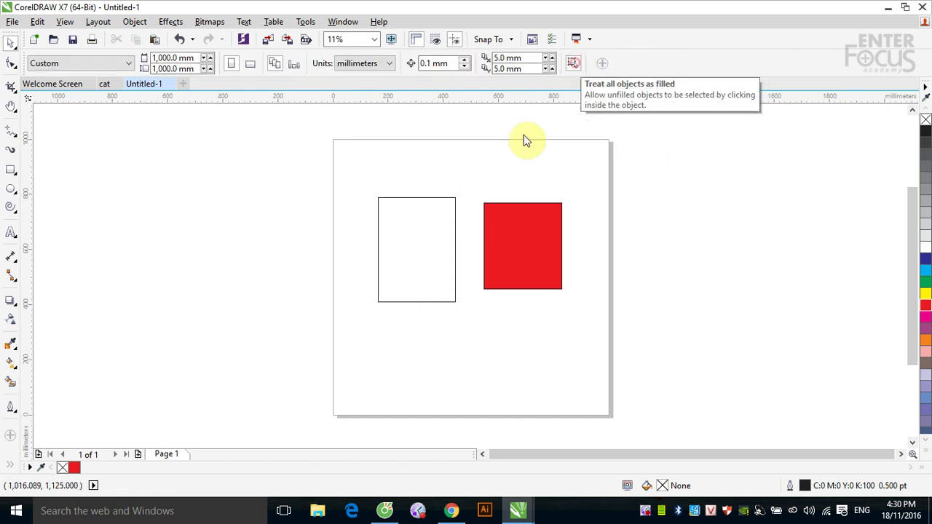
click(417, 250)
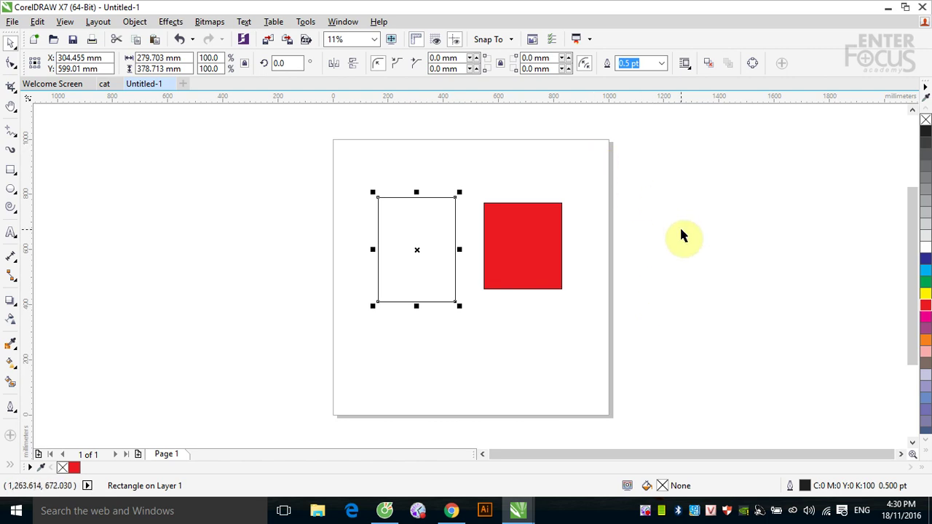
click(703, 197)
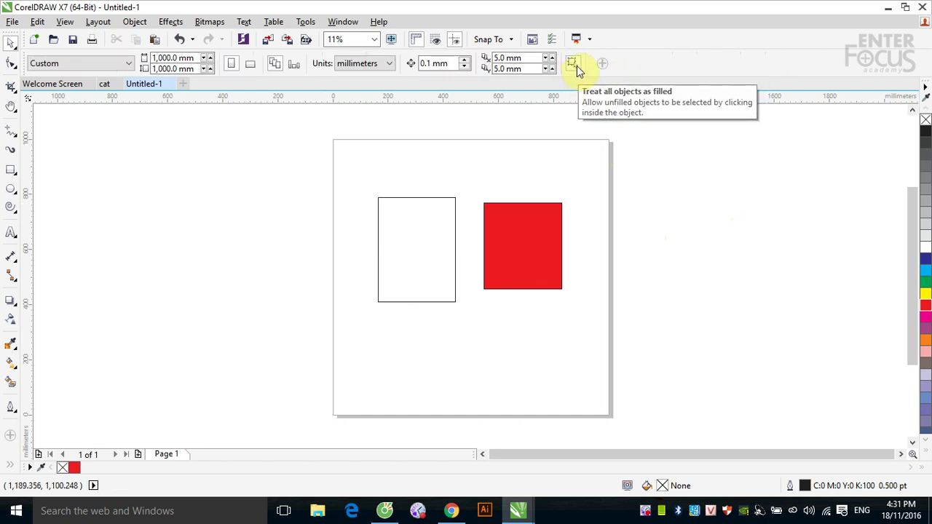
Select the unfilled rectangle by its outline and deselect it, then turn Treat all objects as filled back on and reselect the rectangle.
click(438, 199)
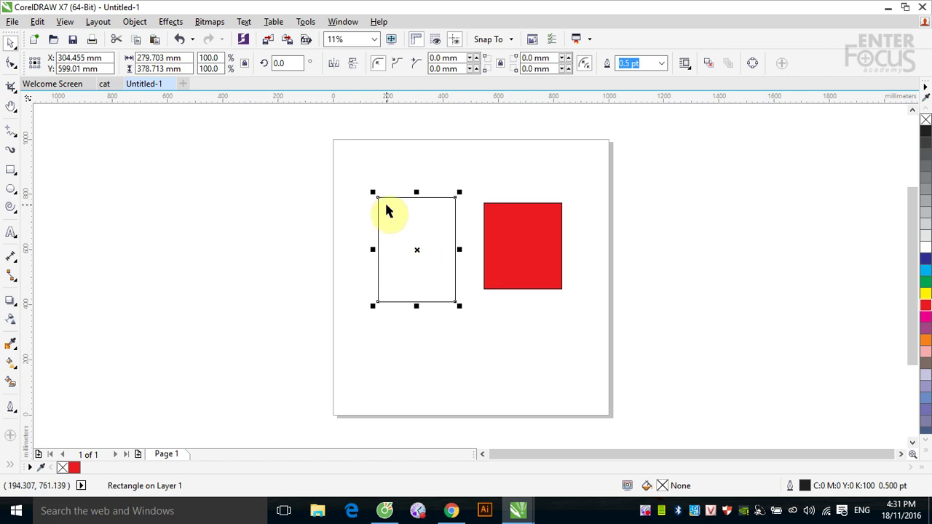
click(657, 190)
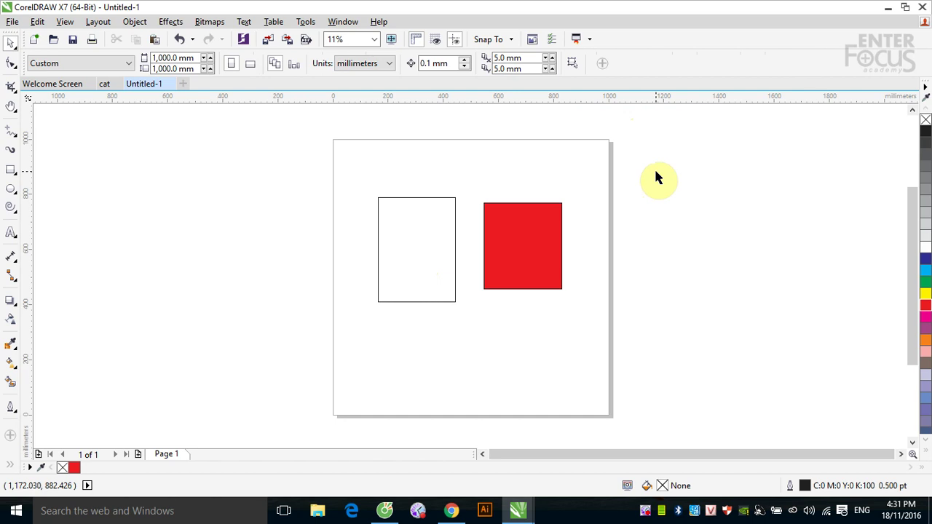
click(574, 64)
click(442, 199)
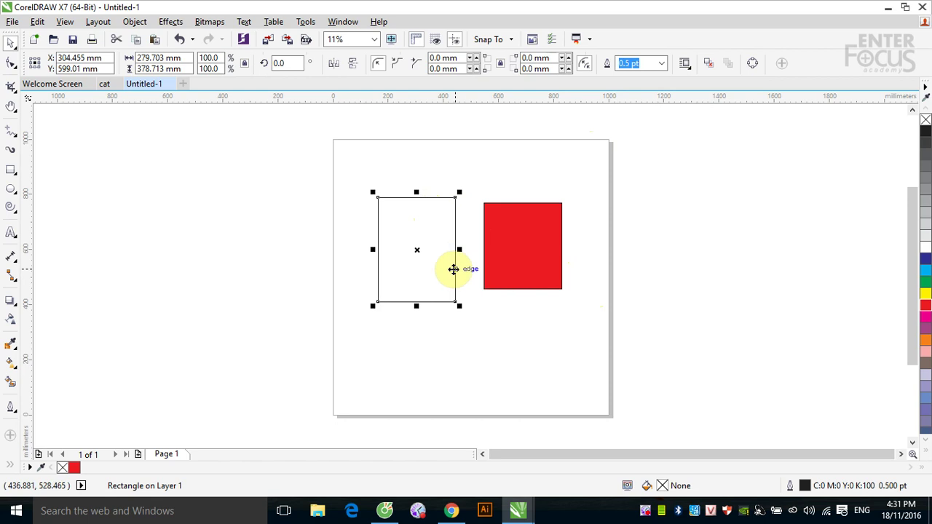
Move the red rectangle off the page's right side to about X 1340 mm, Y 754 mm, and select the unfilled rectangle.
drag(512, 254, 691, 209)
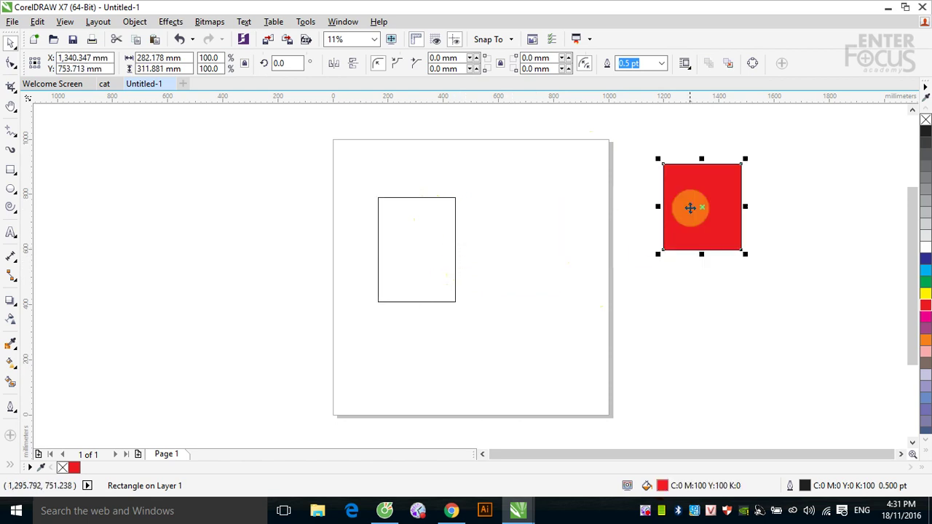
click(420, 224)
Draw an unfilled rectangle about 295 × 527 mm beside the existing one and scale it proportionally to a 100 mm width.
click(11, 170)
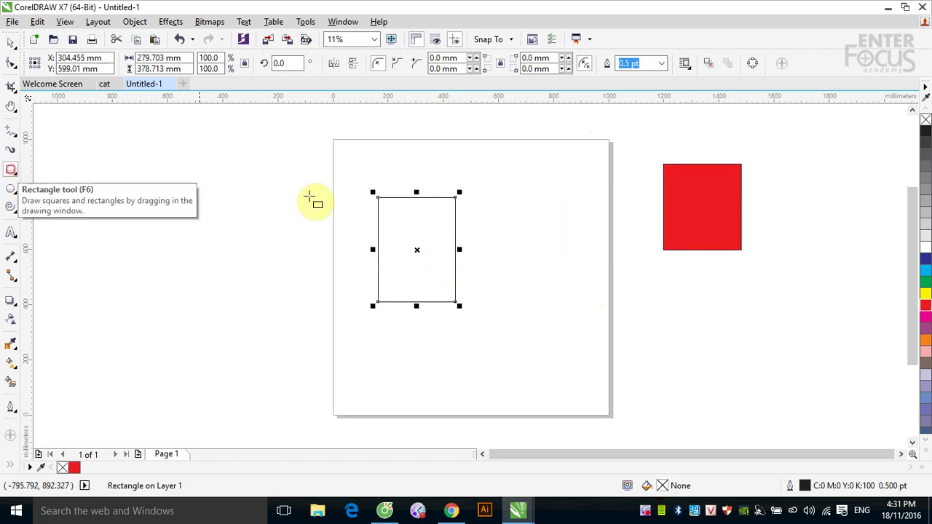
mouse_move(497, 196)
mouse_down()
mouse_move(572, 301)
mouse_move(583, 322)
mouse_move(579, 342)
mouse_up()
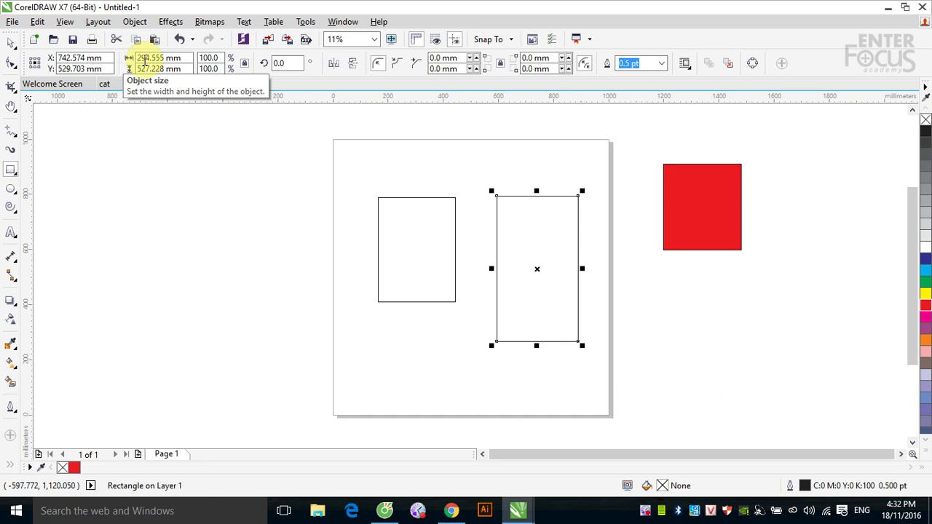
click(145, 61)
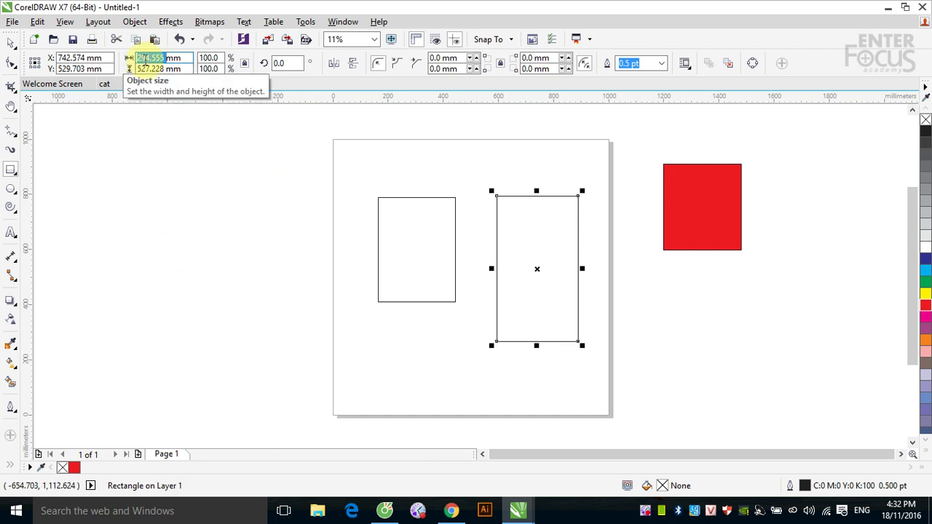
click(245, 64)
text(100mm)
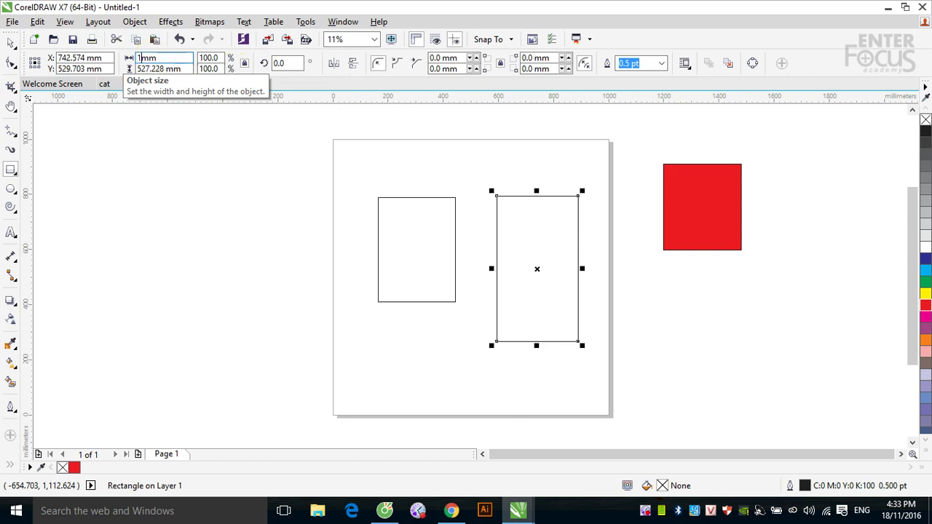
key(Return)
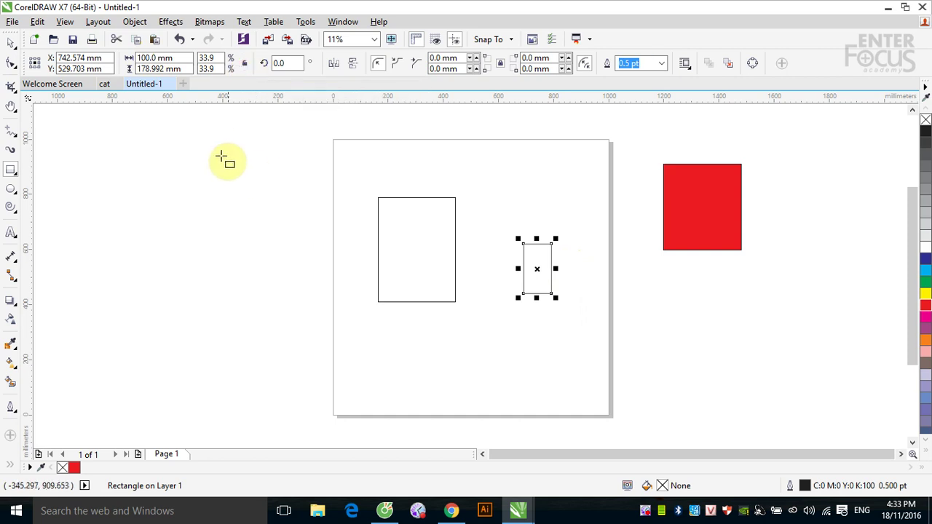
With the size ratio unlocked, set the new rectangle's width alone to 200 mm.
double_click(146, 58)
text(200)
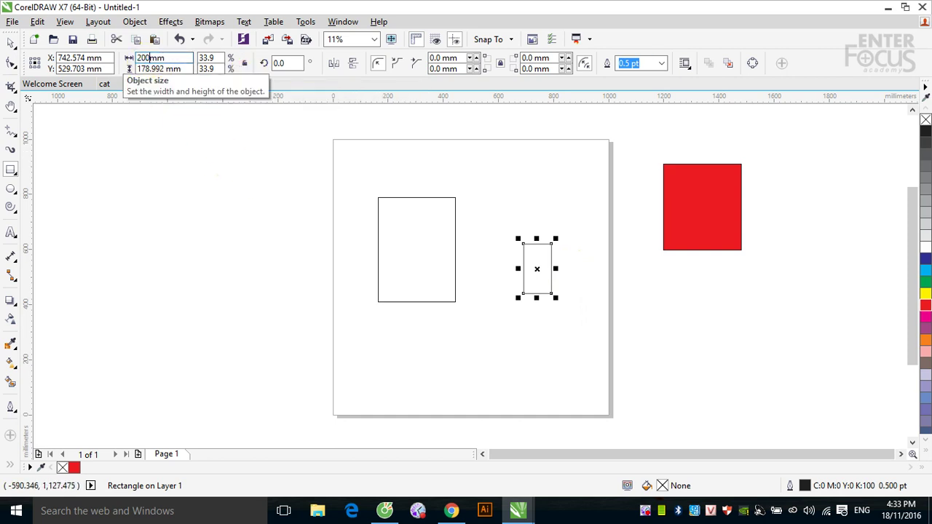
key(Return)
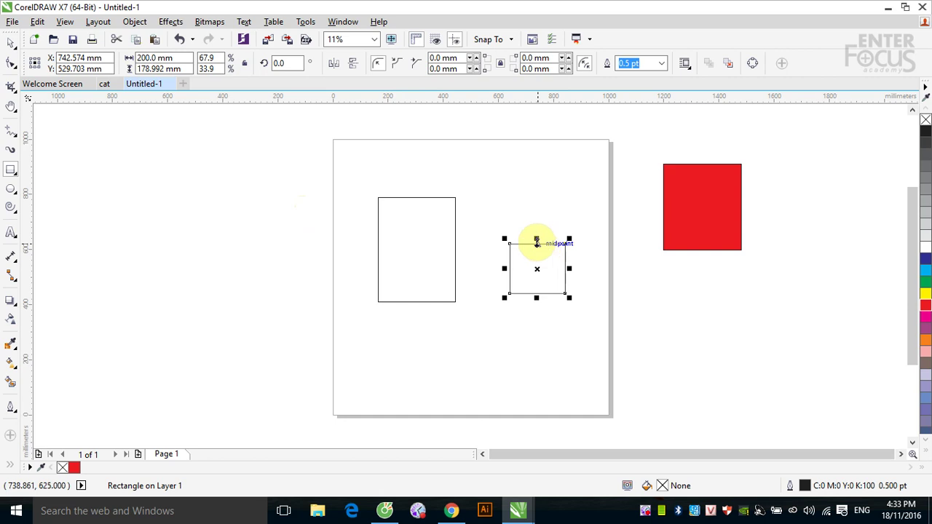
Try widening the rectangle to 400 mm from its centre, and undo that width change.
key(z)
drag(498, 233, 616, 329)
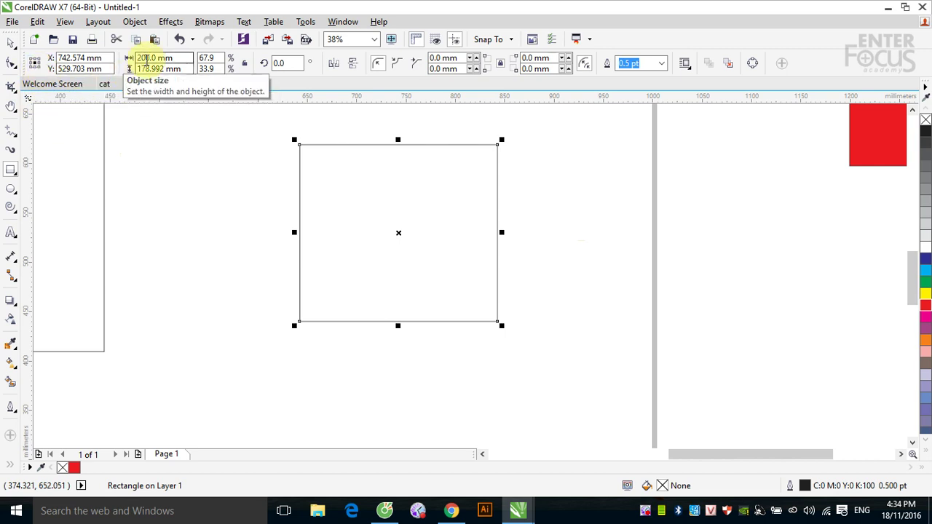
double_click(146, 58)
text(40)
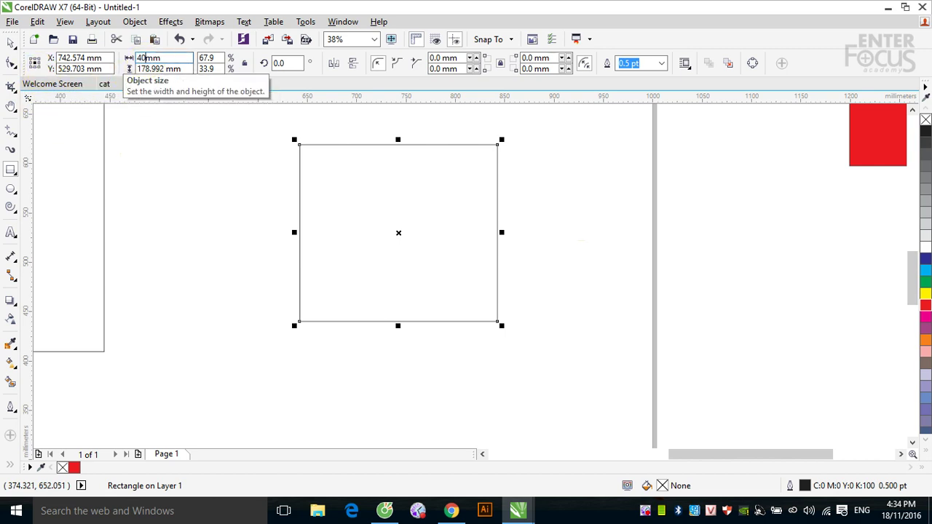
text(0)
key(Return)
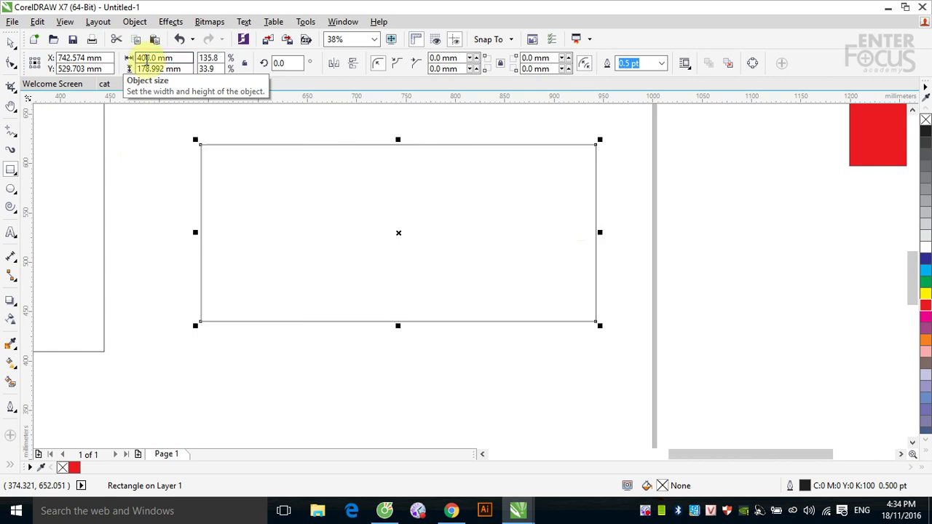
key(ctrl+z)
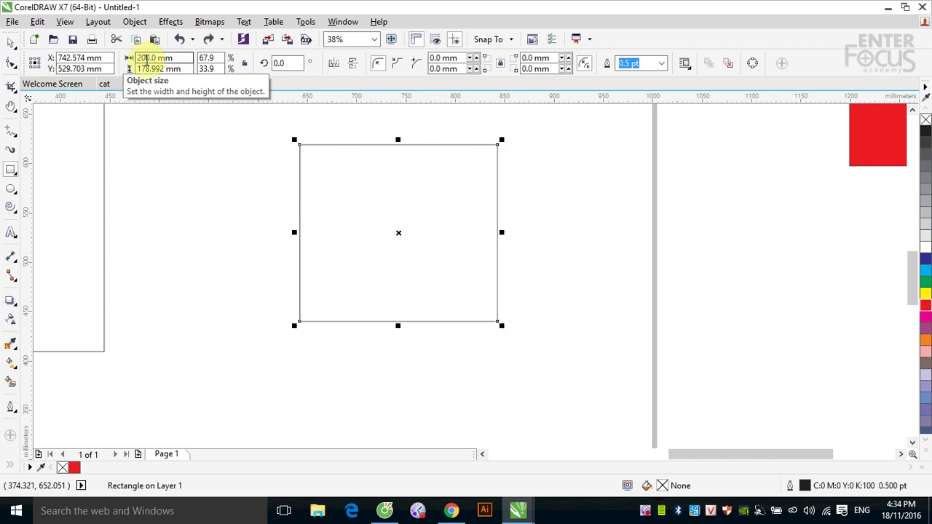
Set the object origin to the middle-left reference point and change the rectangle's width to 400 mm.
click(145, 58)
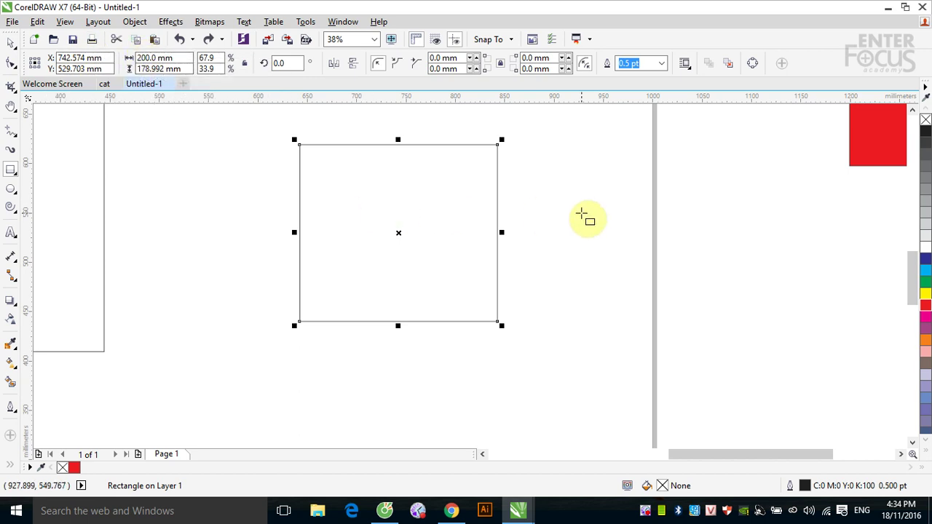
click(33, 67)
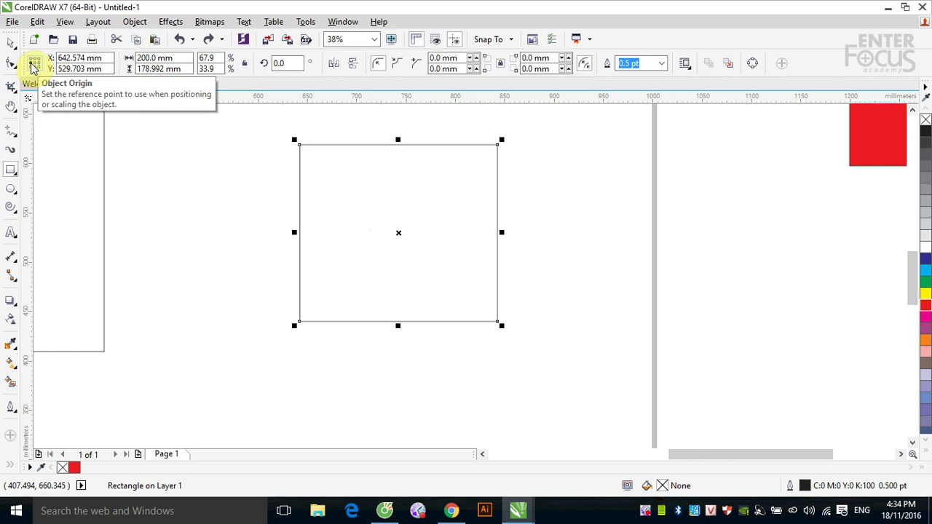
double_click(146, 57)
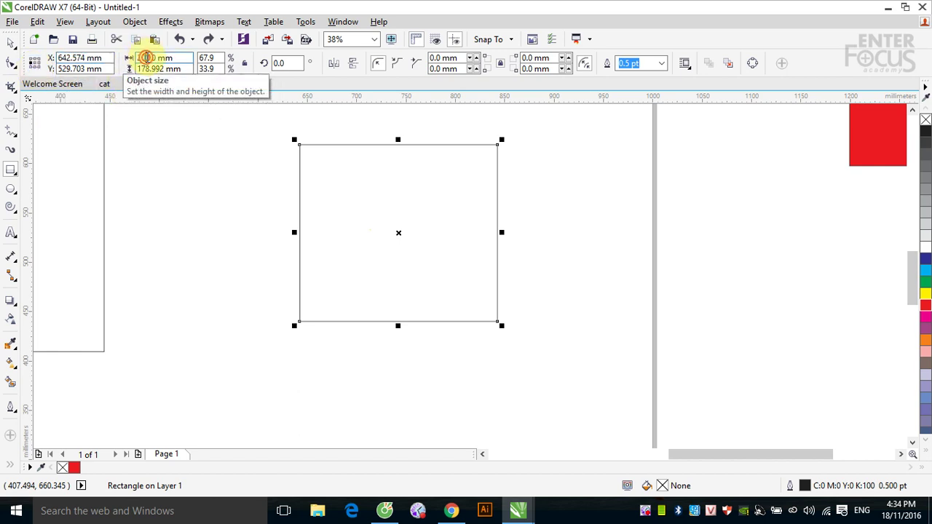
text(400)
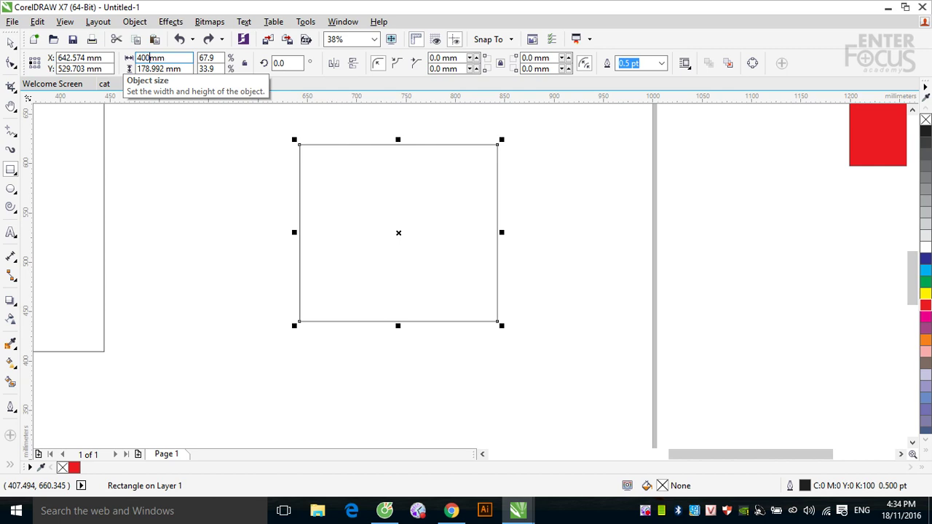
key(Return)
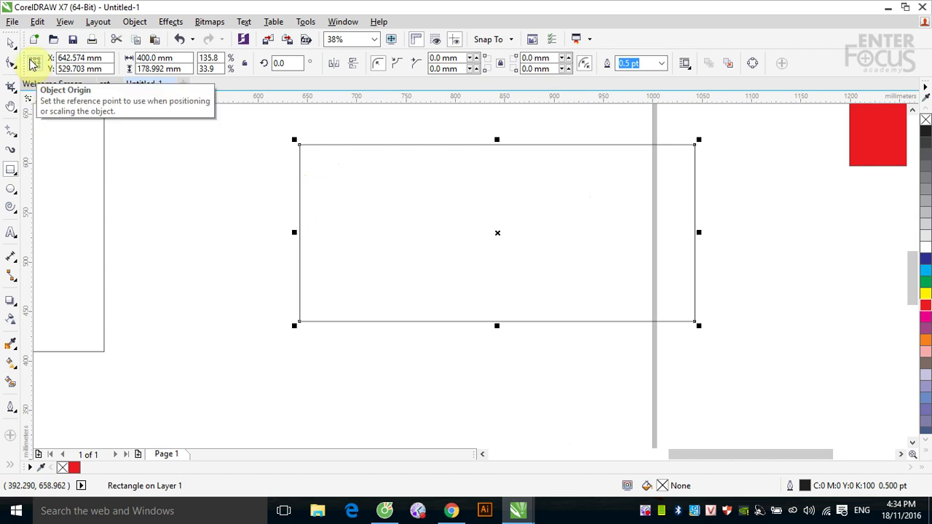
Set the object origin to the top-left reference point and change the rectangle's height to 400 mm.
click(34, 59)
double_click(142, 69)
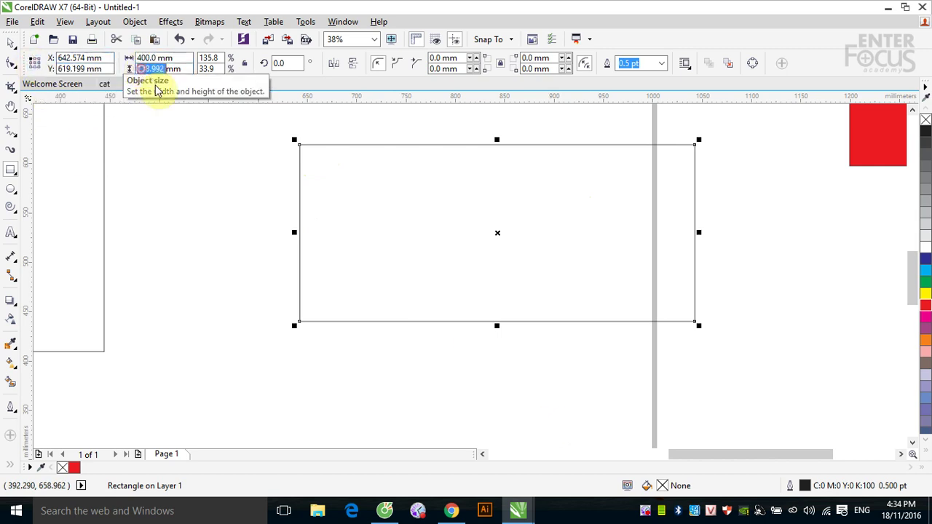
text(400)
key(Return)
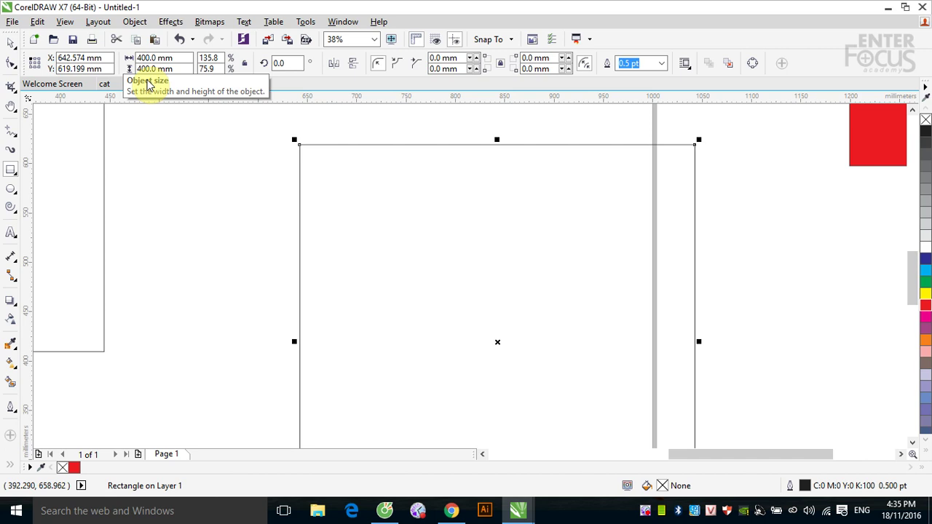
Move the 400 mm square so its top-left corner sits at about X 516 mm, Y 644 mm.
click(10, 41)
click(45, 41)
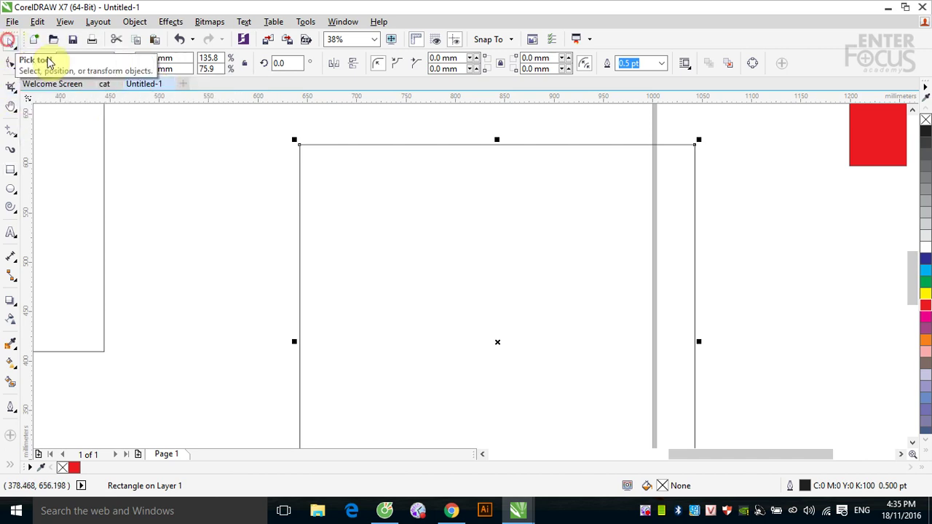
drag(497, 342, 372, 319)
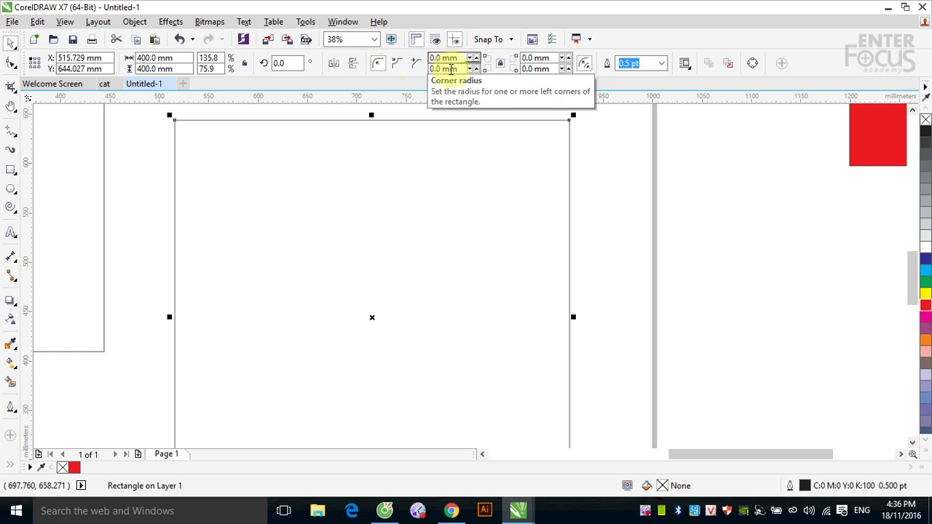
right_click(647, 513)
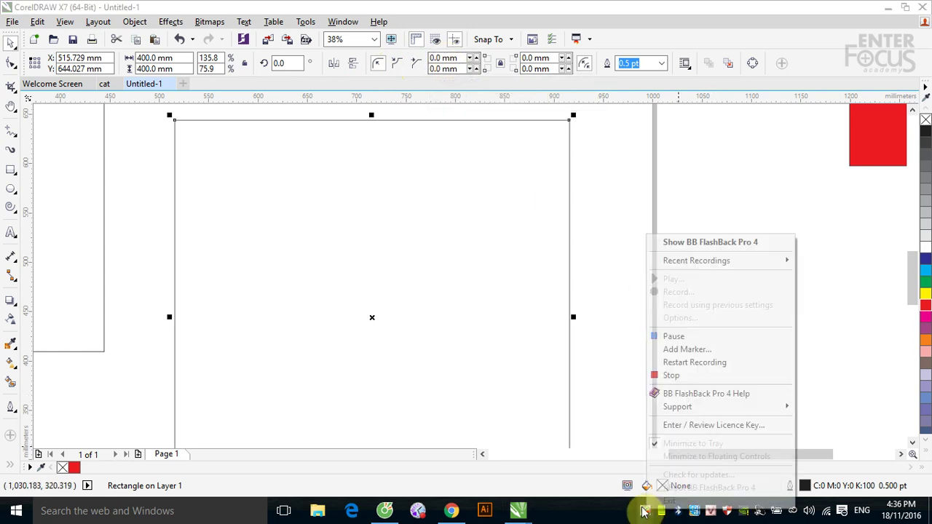
click(674, 336)
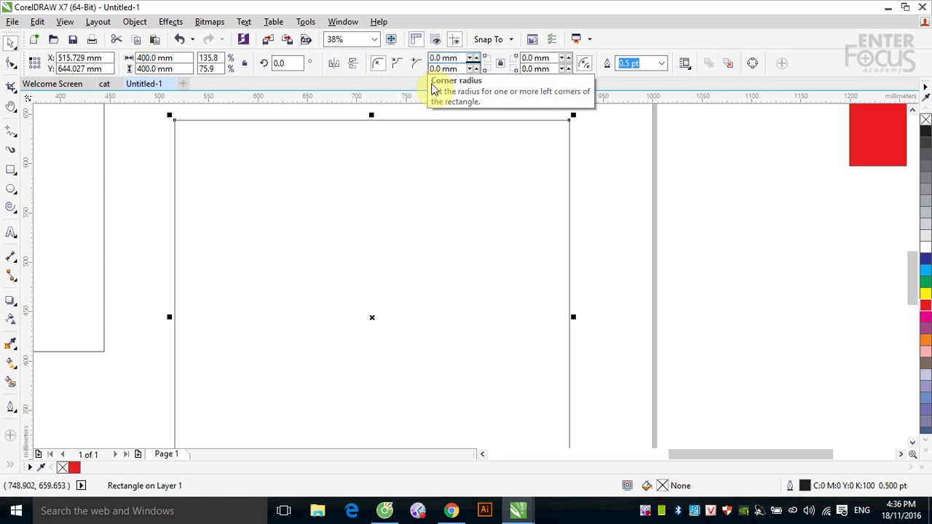
Round all four corners of the square together with a 30 mm radius.
click(435, 69)
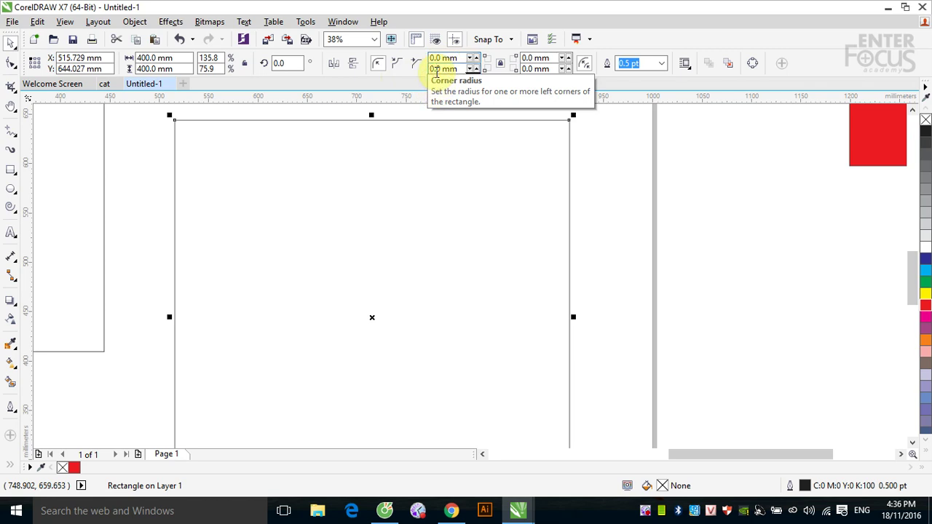
click(533, 68)
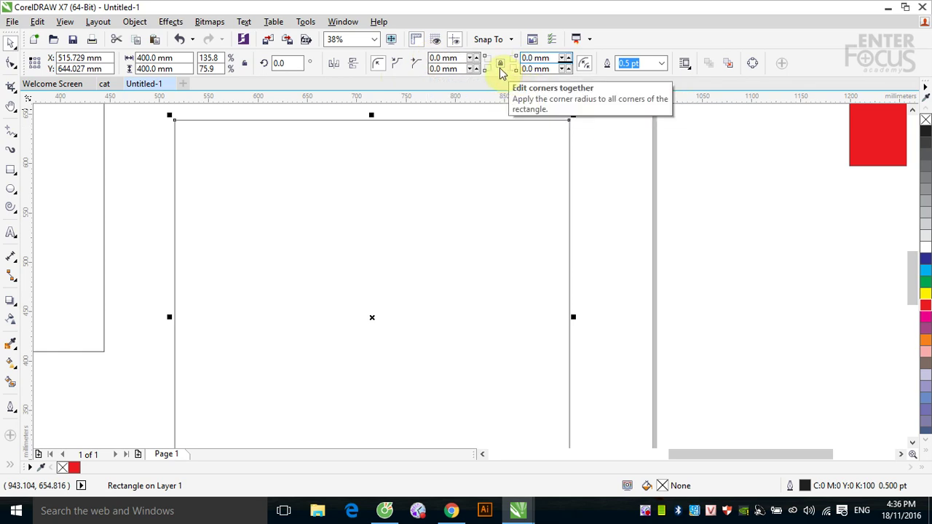
double_click(442, 59)
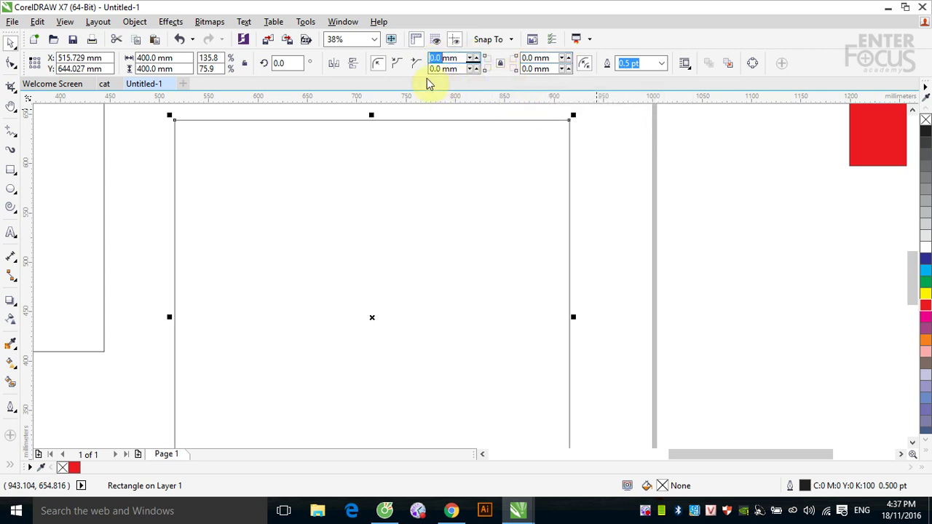
text(30)
key(Return)
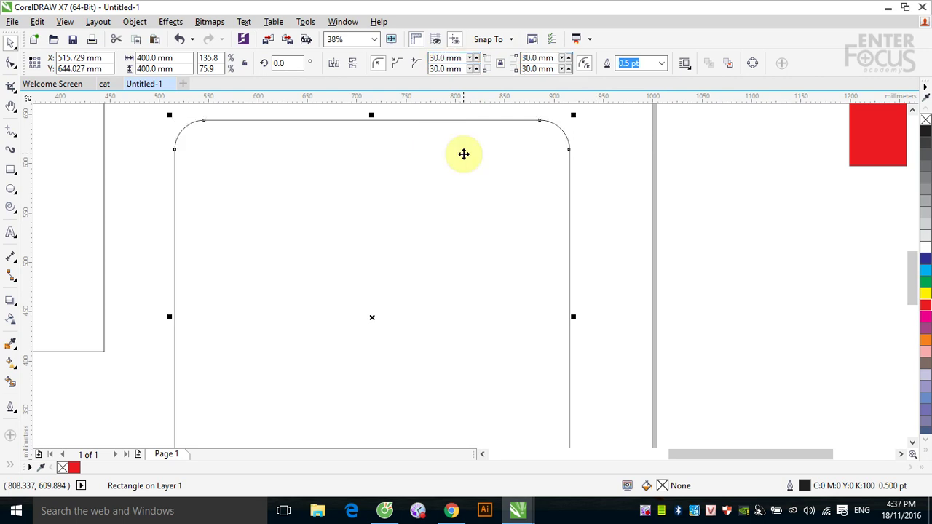
Turn off editing corners together and set only the square's top-left corner radius to 50 mm, followed by 100 mm.
scroll(464, 154, down, 2)
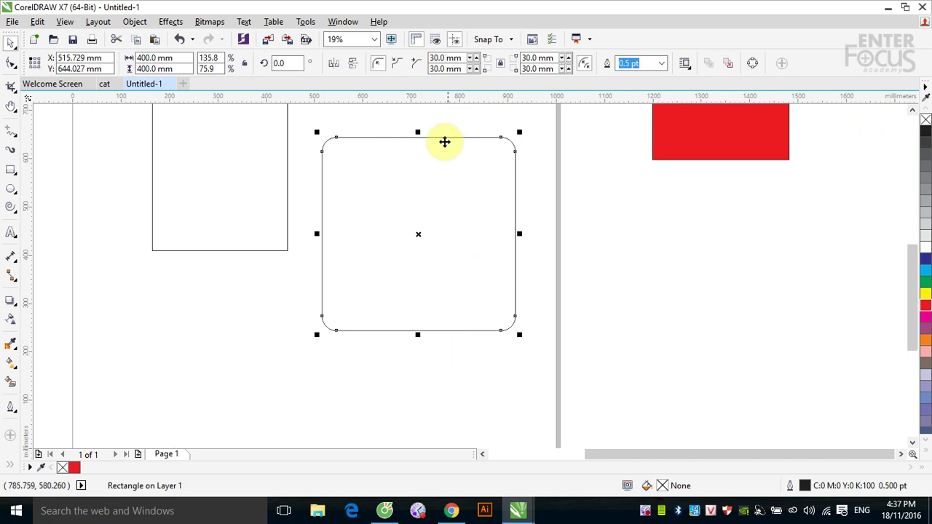
click(500, 67)
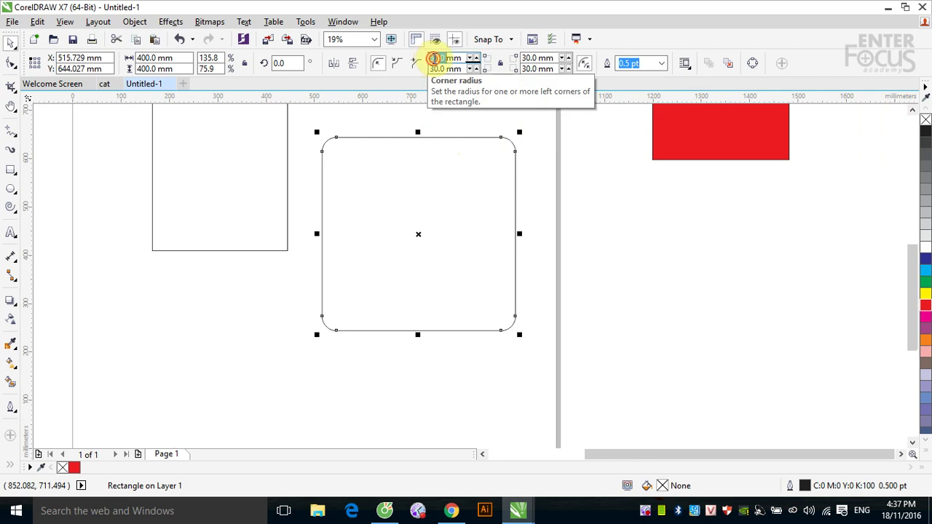
double_click(434, 58)
text(50)
key(Return)
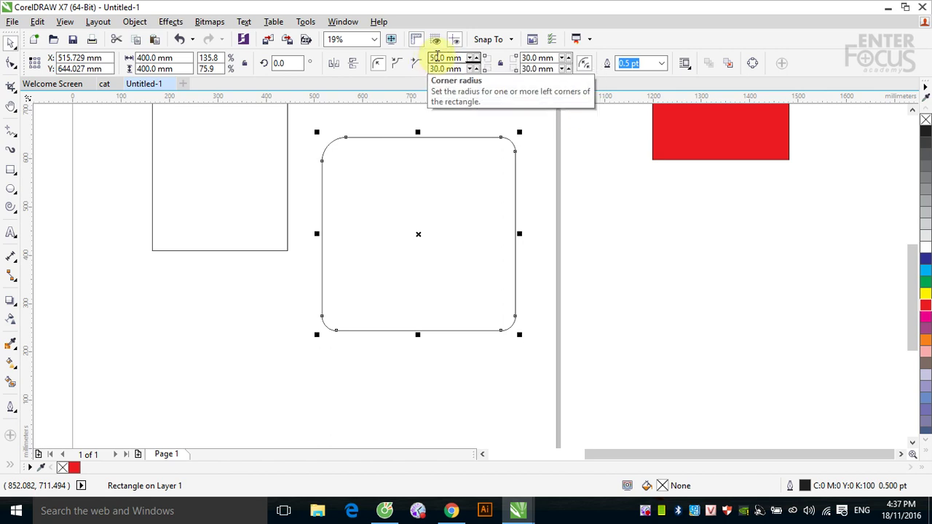
double_click(436, 58)
text(100)
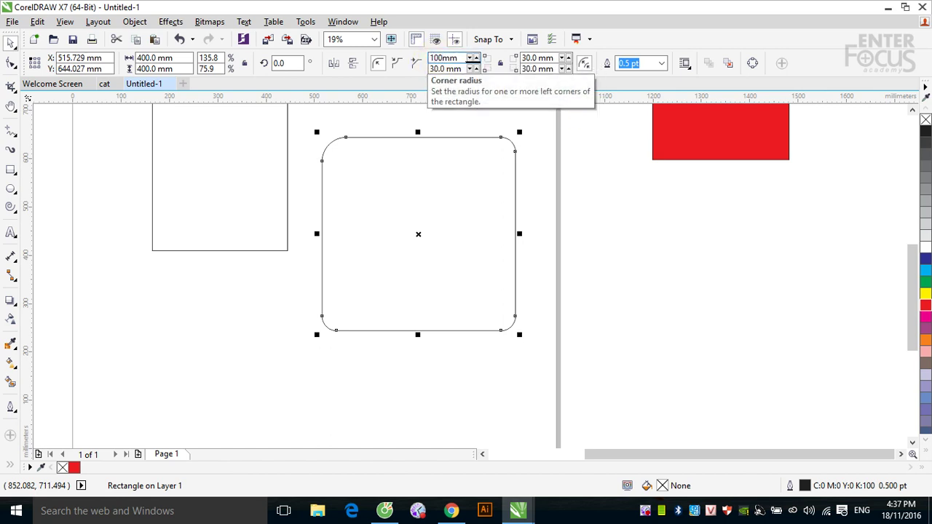
key(Return)
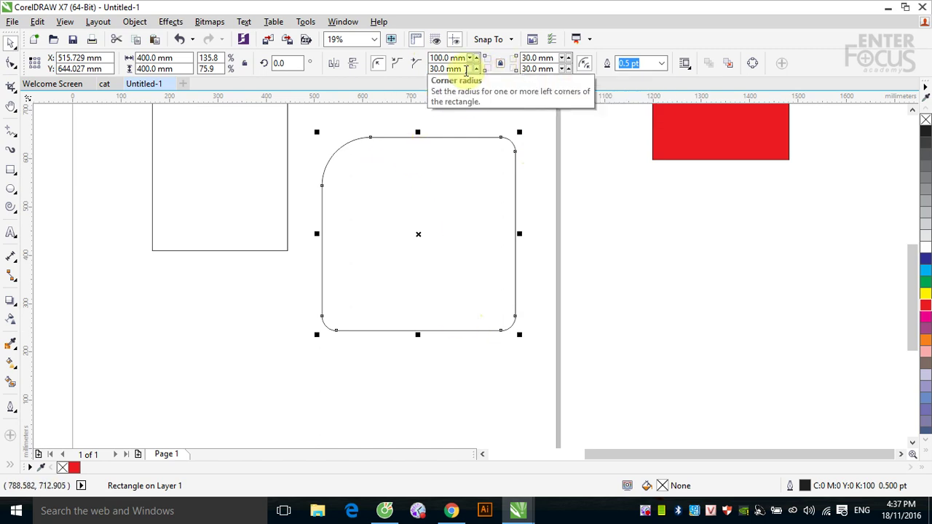
With the corners edited together again, reset all of the square's corner radii to 0 mm and set them to 100 mm.
double_click(440, 59)
text(0)
key(Return)
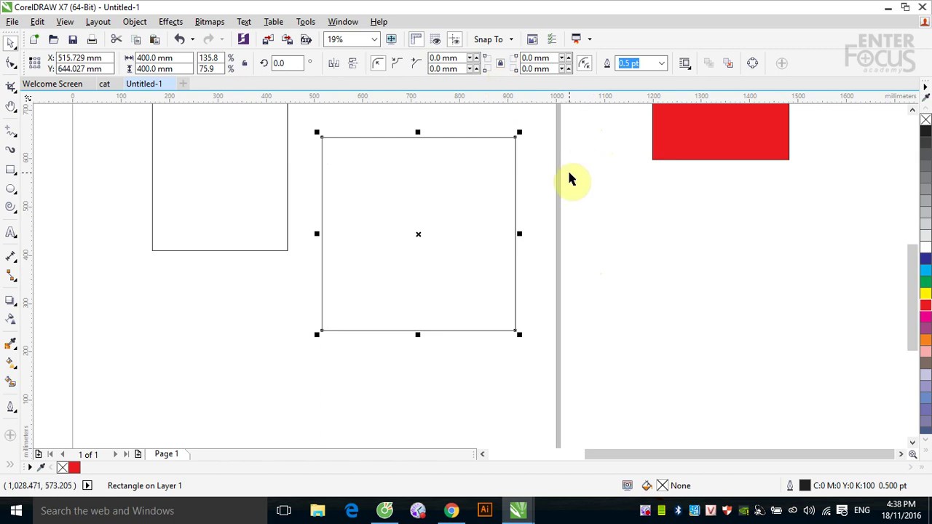
double_click(436, 58)
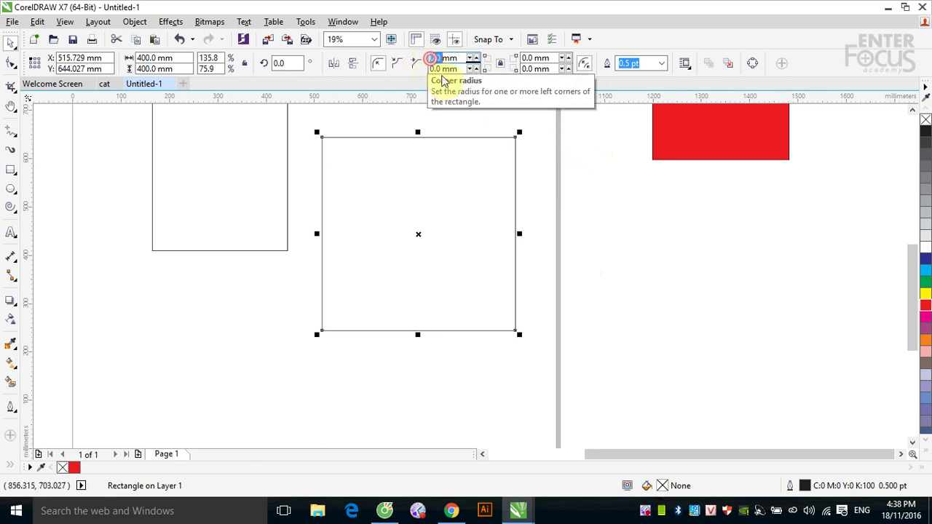
text(100)
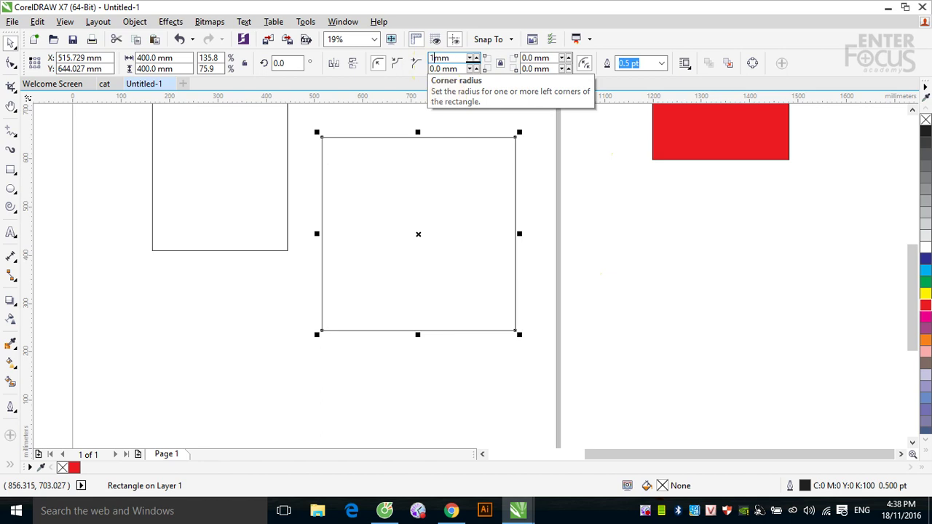
key(Return)
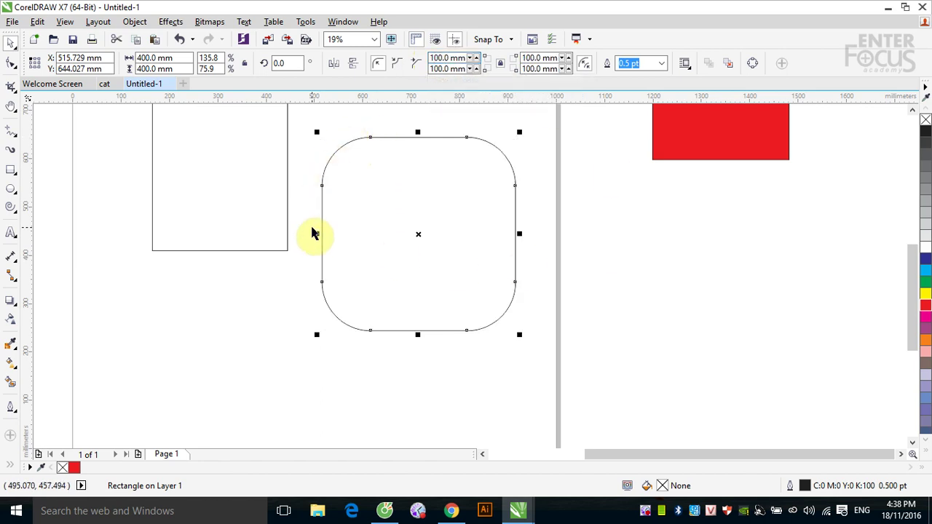
Change the square's corner style to scalloped, followed by chamfered.
click(397, 65)
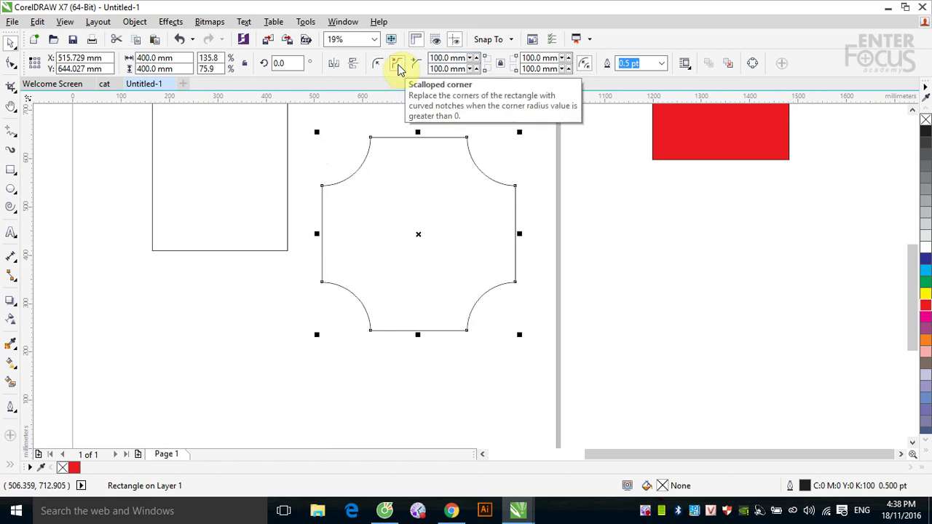
click(417, 67)
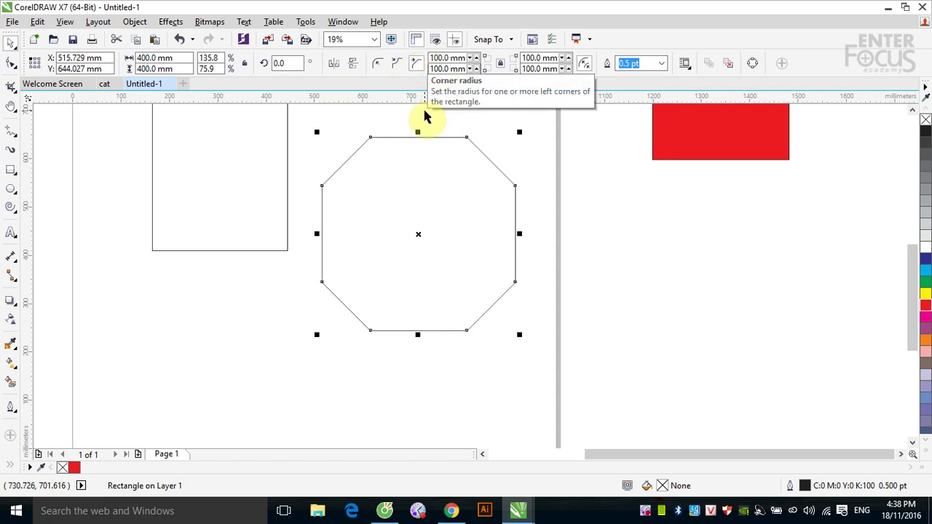
Turn off editing corners together and set the bottom-left corner radius to 0 mm, bottom-right to 25 mm and top-right to 50 mm.
click(500, 64)
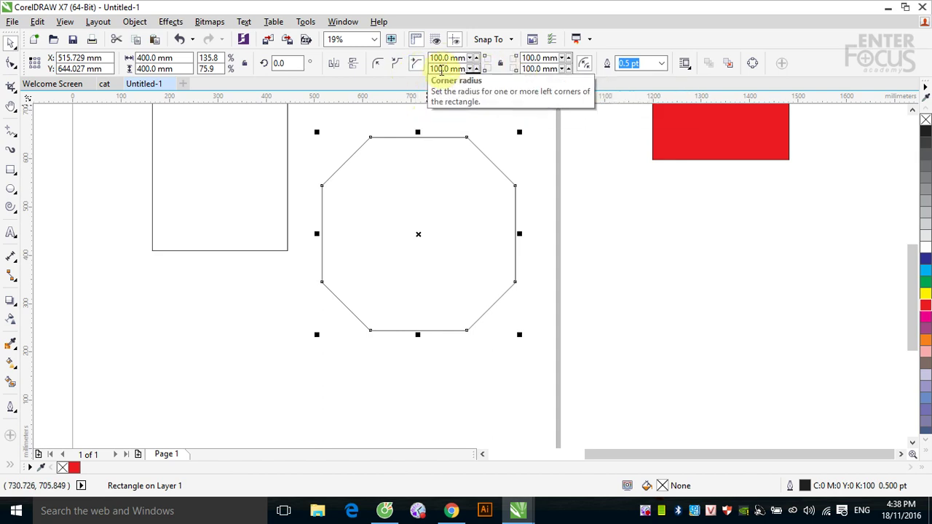
double_click(439, 68)
text(0)
double_click(527, 68)
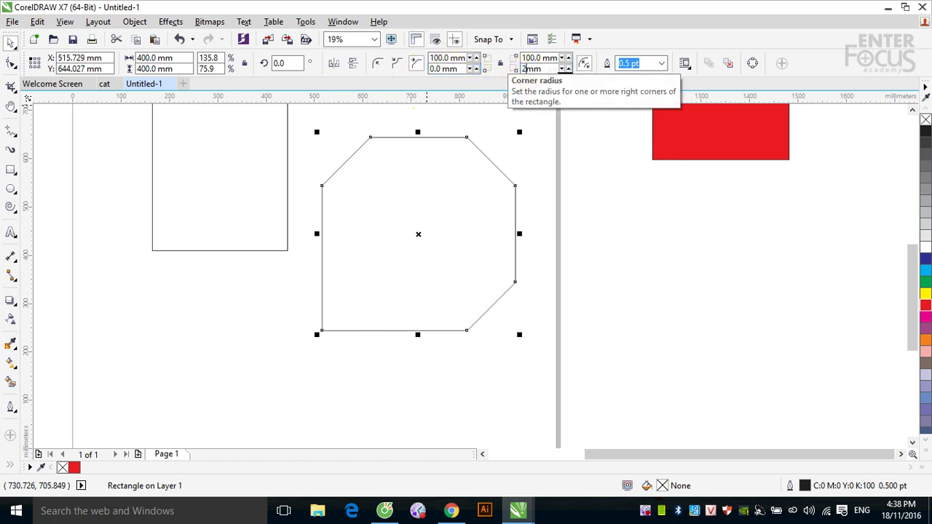
text(25)
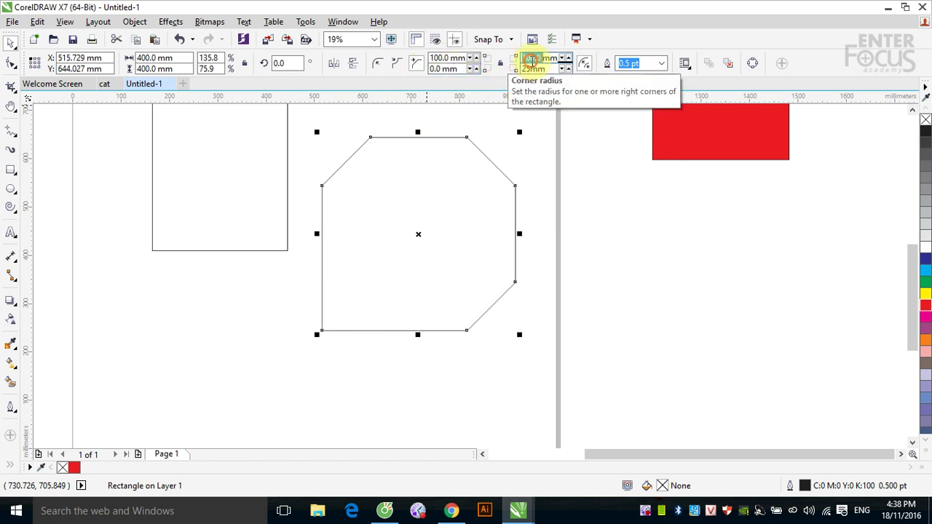
double_click(532, 59)
text(50)
key(Return)
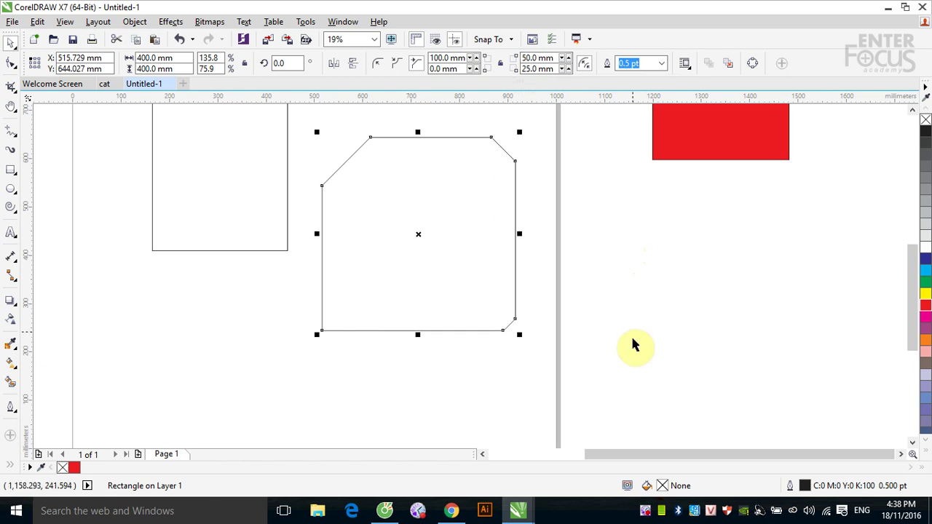
right_click(646, 510)
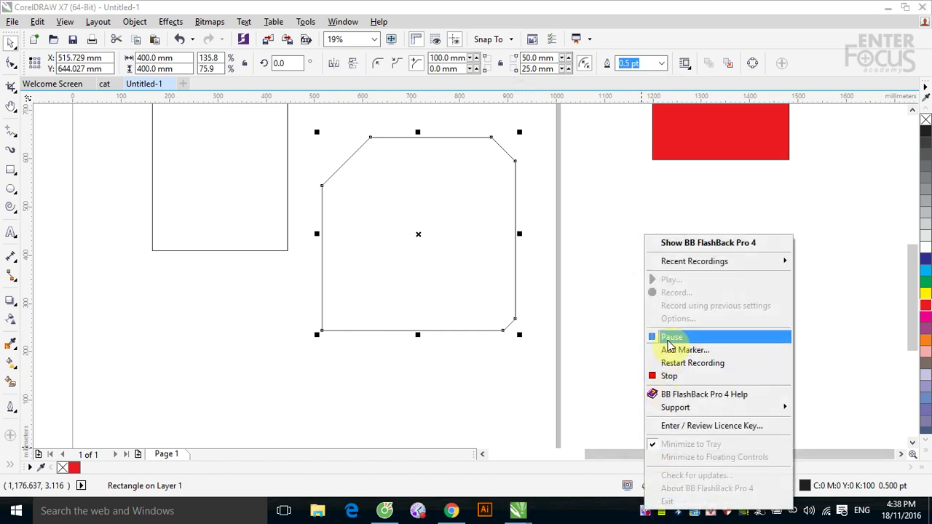
click(670, 337)
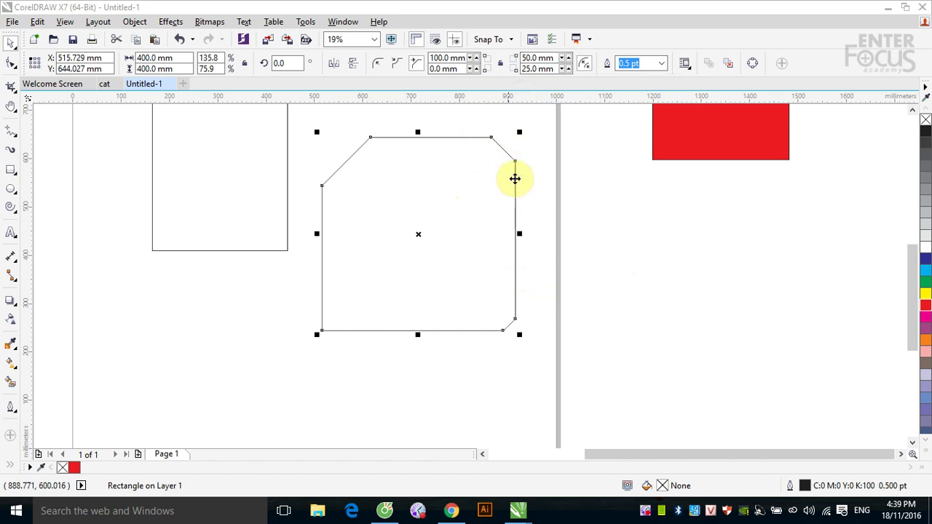
Switch the square's corner style to scalloped, to round, and back to scalloped.
click(396, 65)
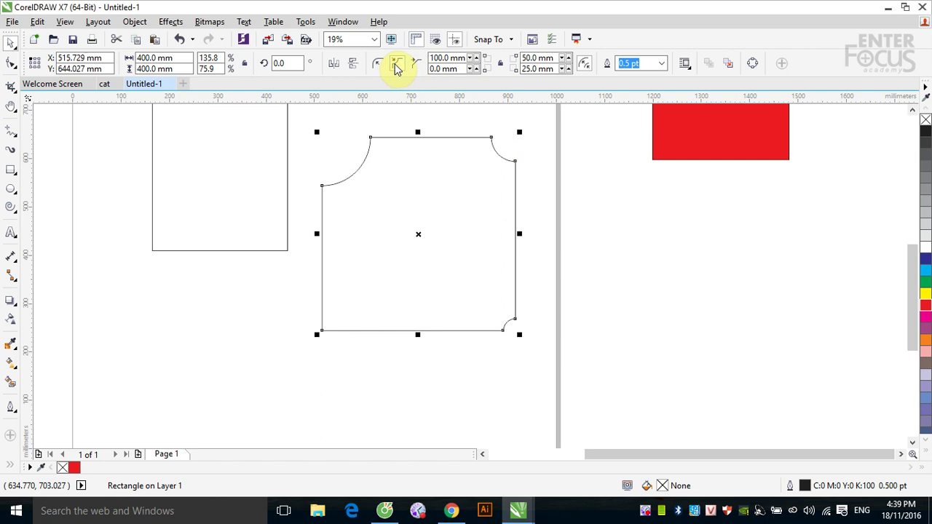
click(378, 64)
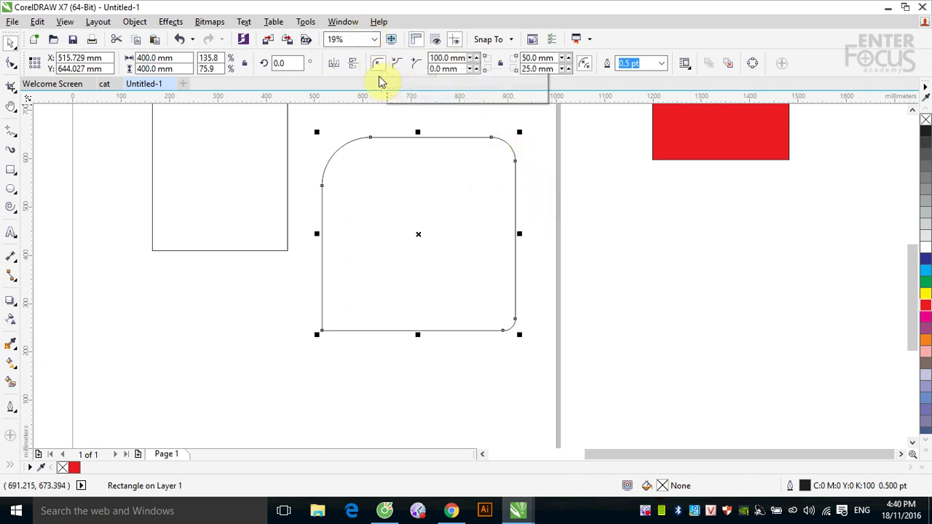
click(397, 65)
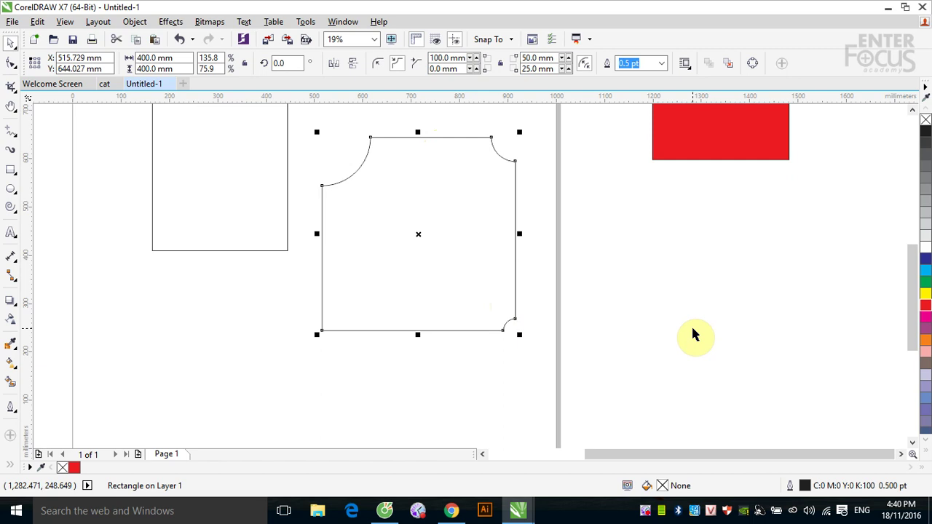
Draw two squares, one about 298 mm wide outside the page's right edge and one about 223 mm wide below the tall rectangle.
click(11, 171)
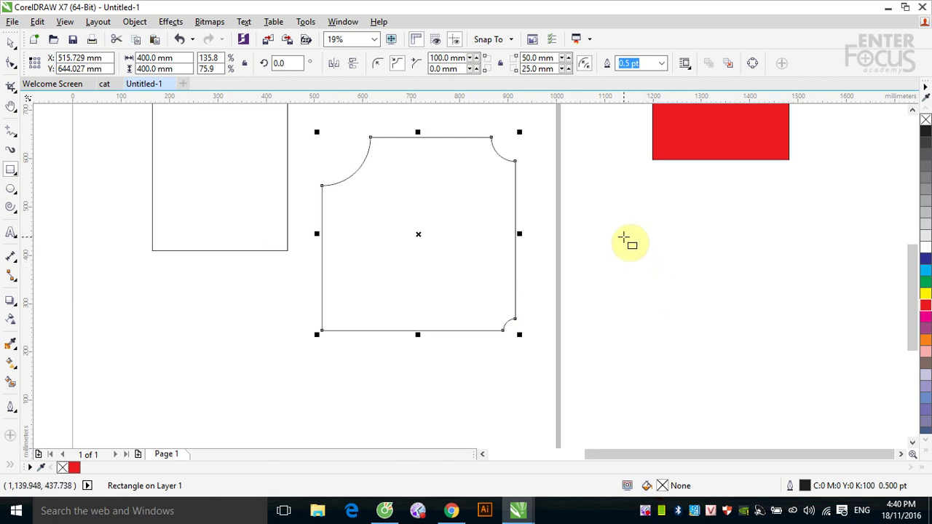
drag(624, 238, 768, 381)
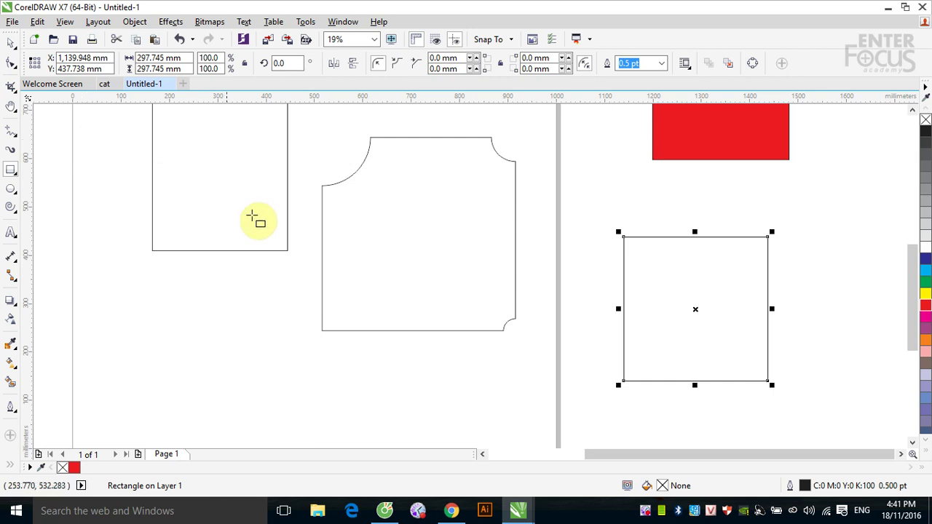
drag(147, 296, 254, 348)
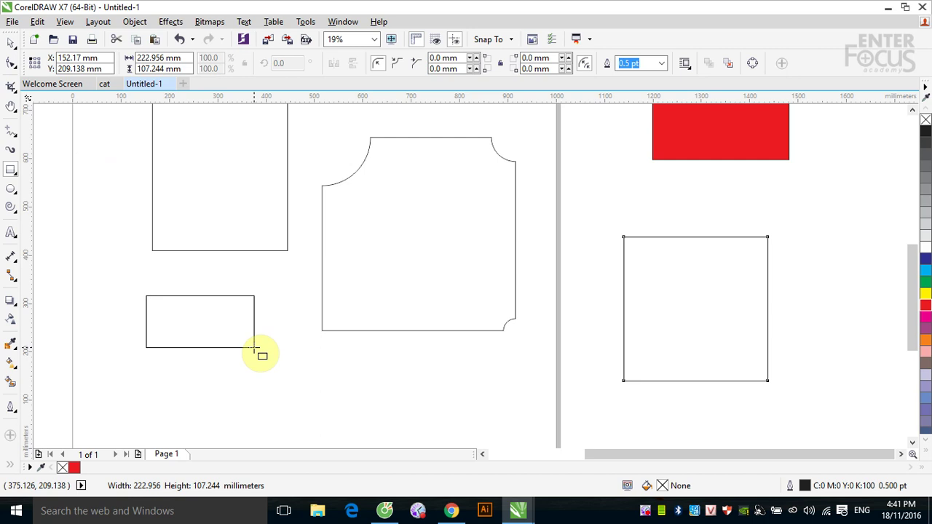
drag(254, 347, 254, 347)
key(ctrl)
drag(255, 349, 255, 349)
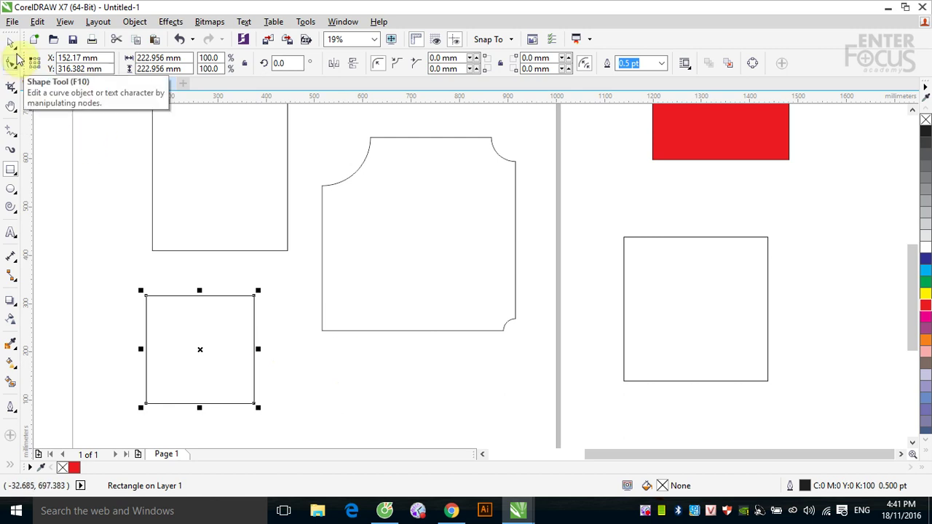
click(12, 46)
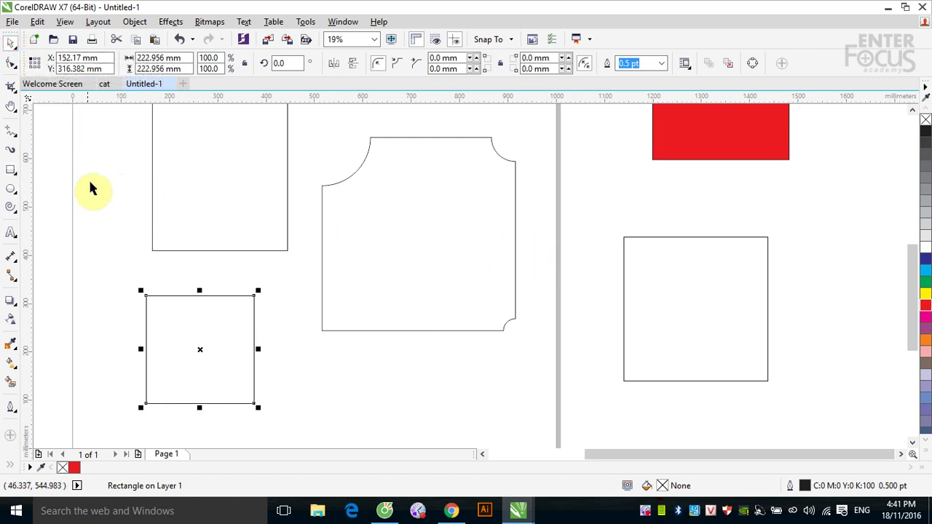
click(11, 170)
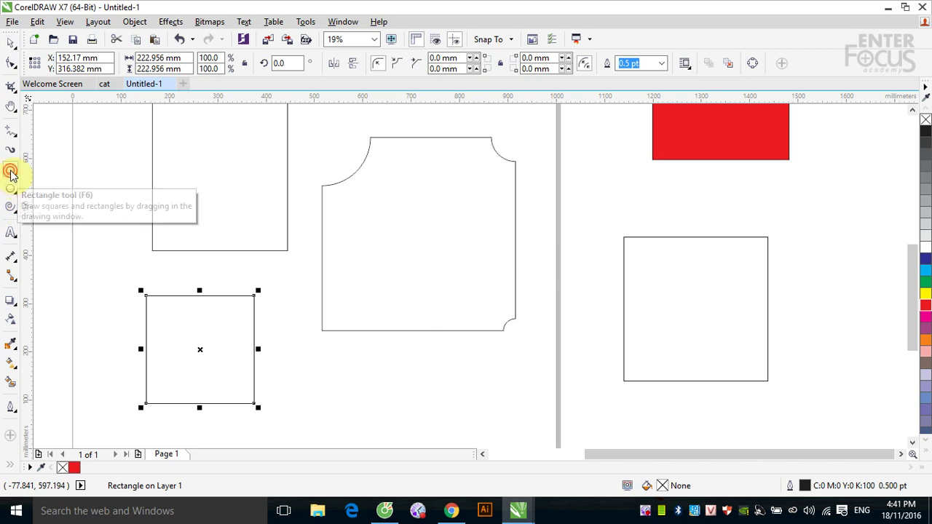
click(19, 44)
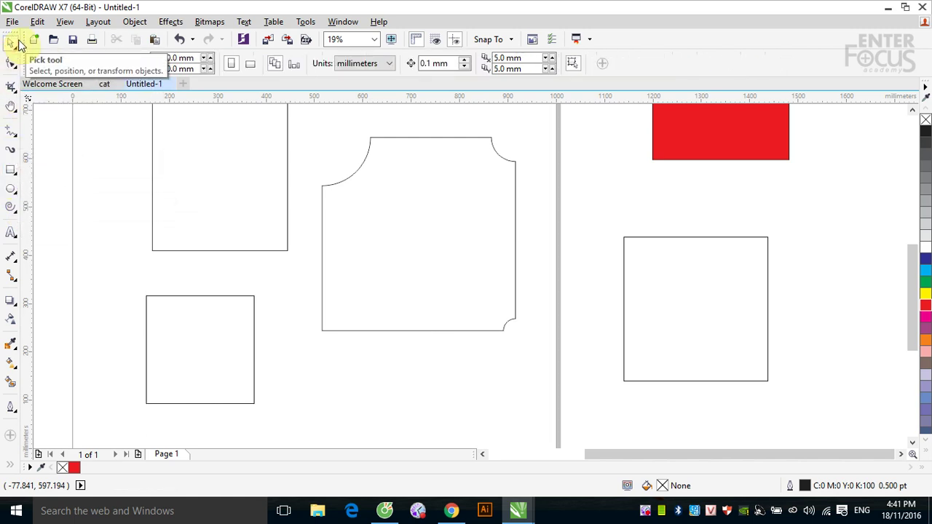
click(10, 170)
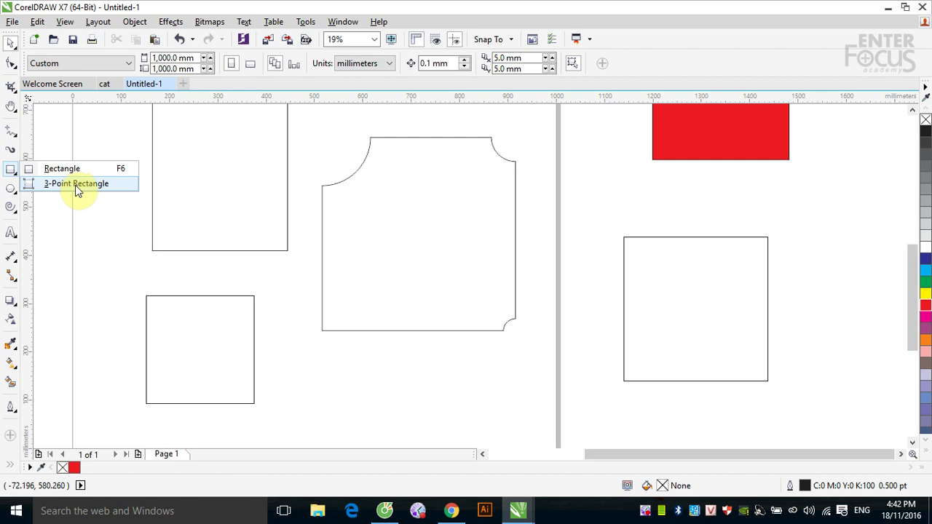
click(104, 129)
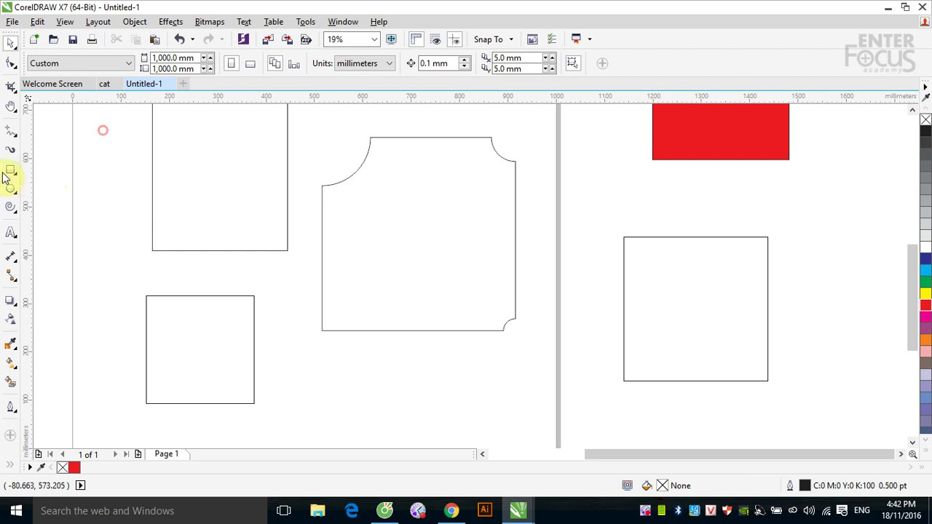
click(11, 173)
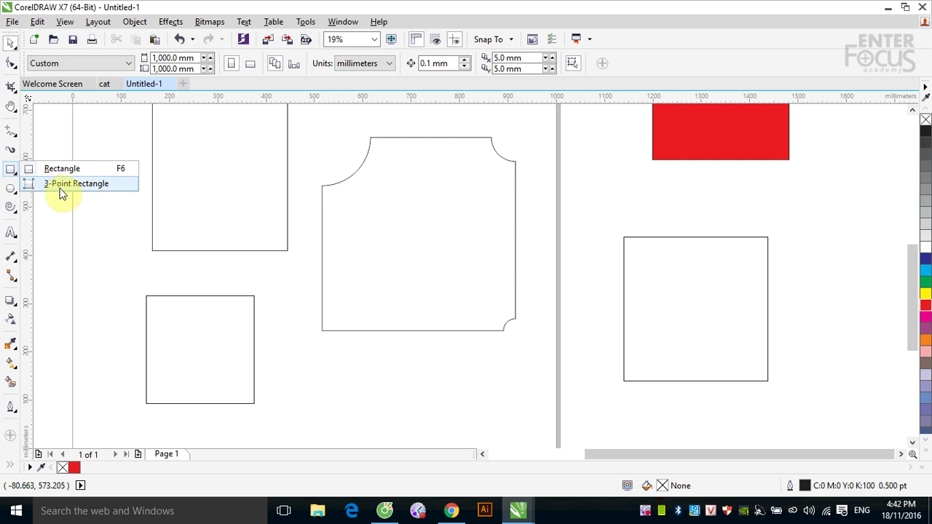
click(11, 48)
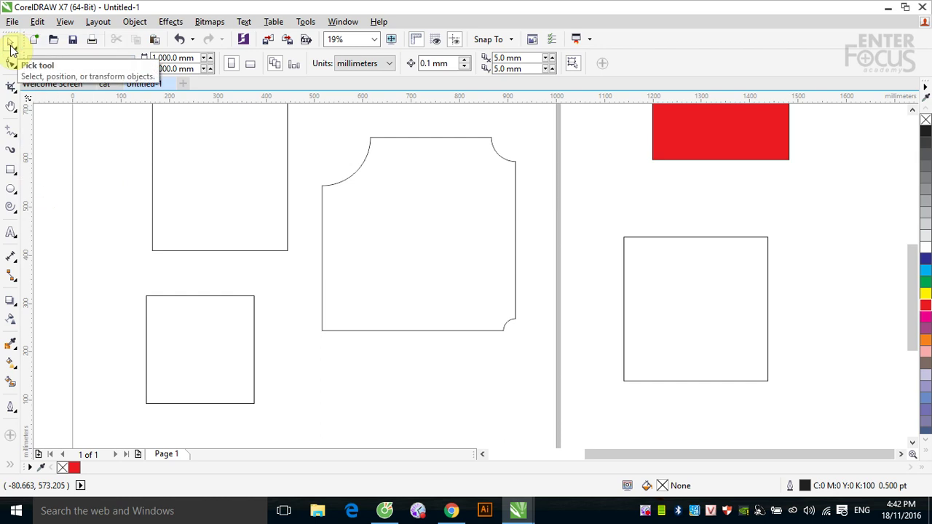
Select all objects in the drawing and delete them.
double_click(11, 46)
key(Delete)
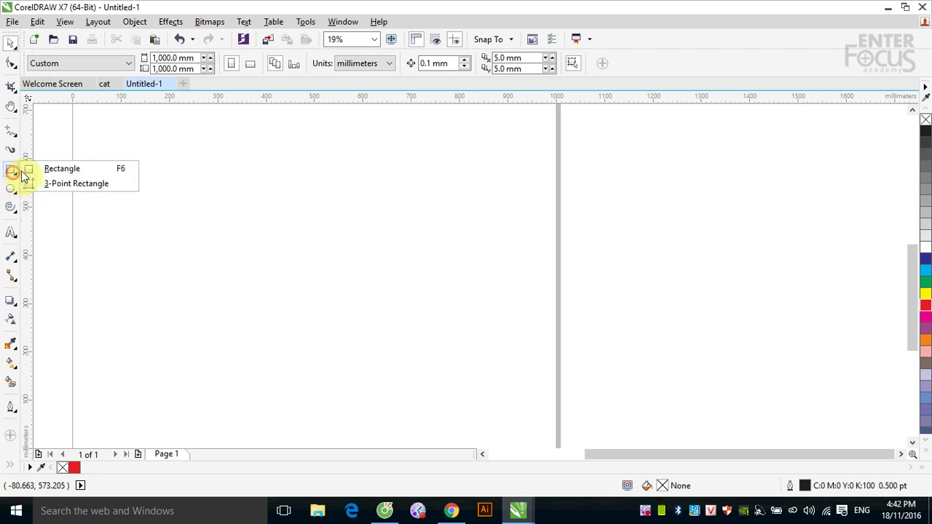
Draw a nearly horizontal rectangle of about 548 by 316 mm in the page's lower half with the 3-Point Rectangle tool.
click(38, 184)
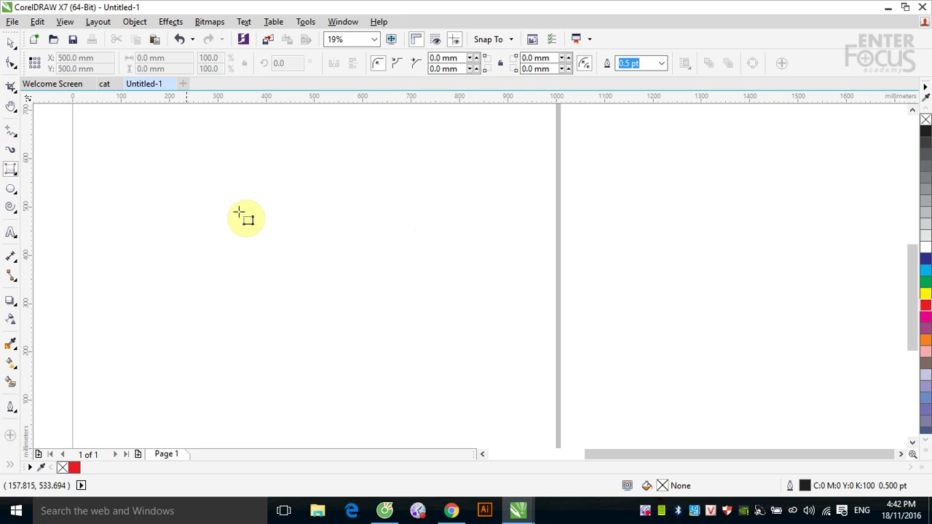
drag(208, 241, 471, 237)
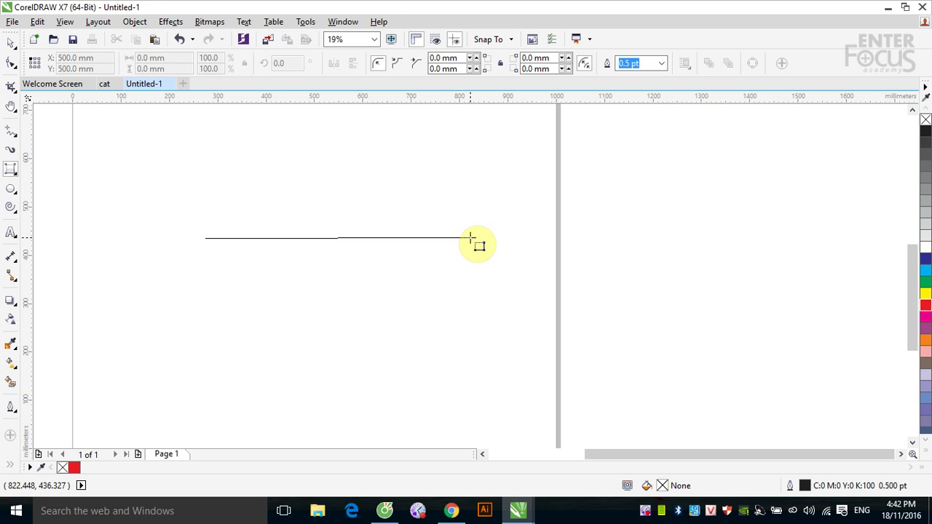
drag(471, 238, 445, 391)
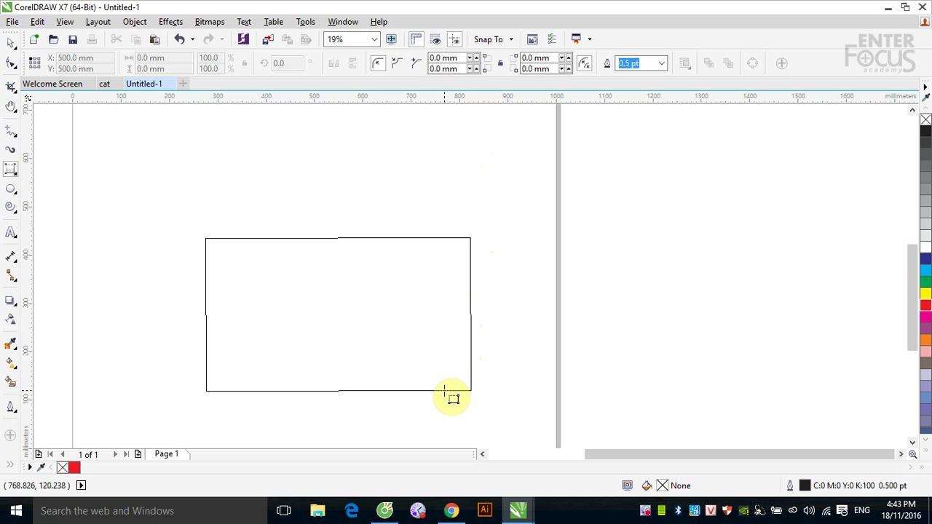
drag(444, 392, 444, 393)
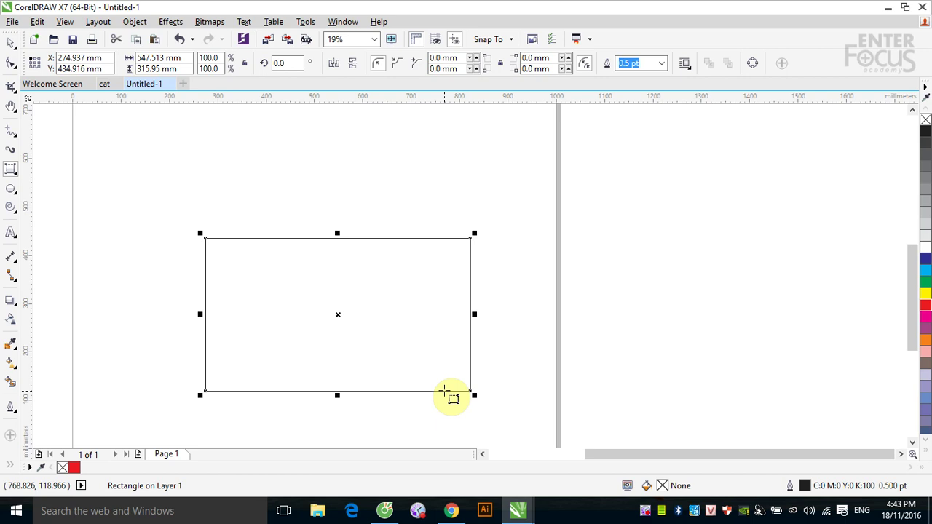
Draw a large 3-point rectangle tilted about 52° outside the page's left edge, spanning about 1716 by 1825 mm overall.
scroll(444, 394, down, 3)
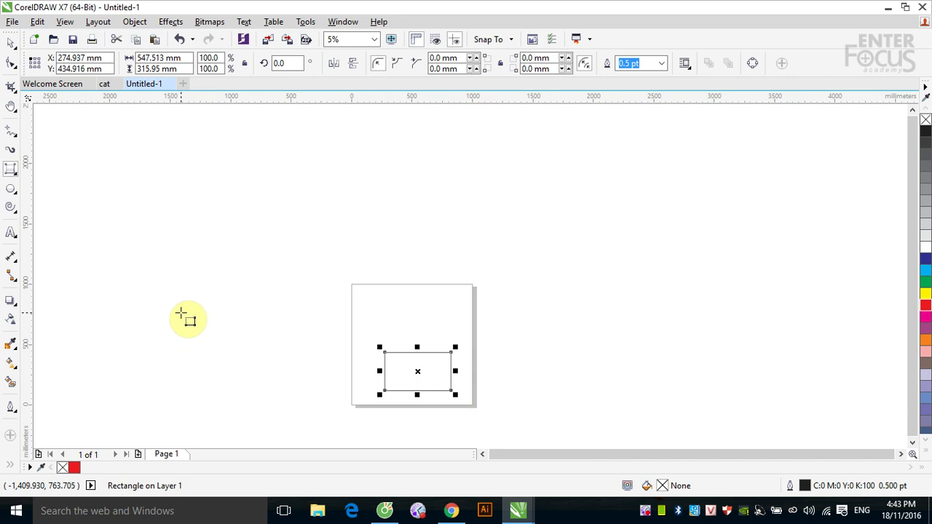
drag(138, 338, 231, 264)
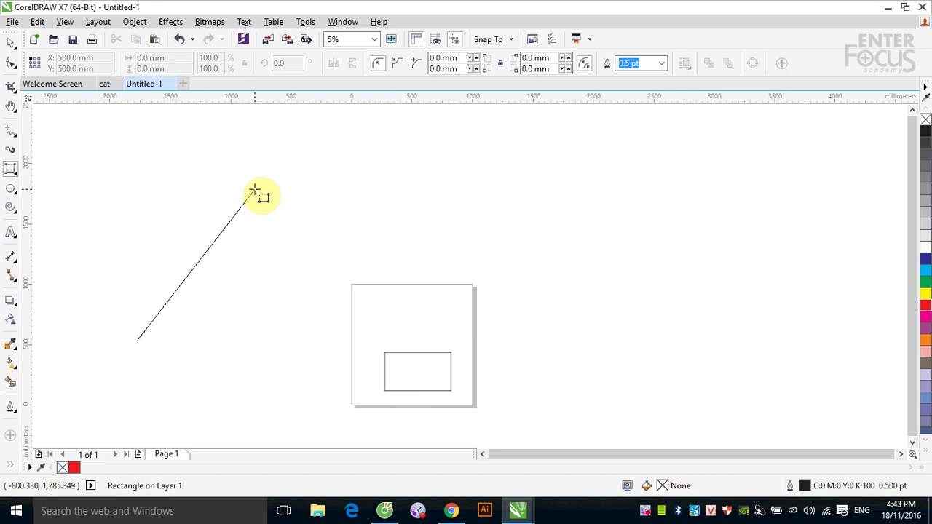
drag(255, 191, 255, 191)
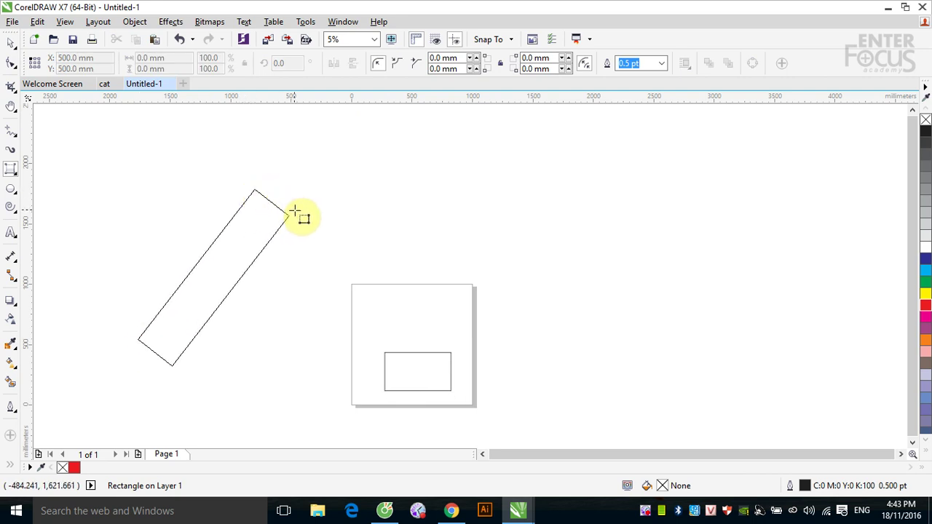
click(356, 248)
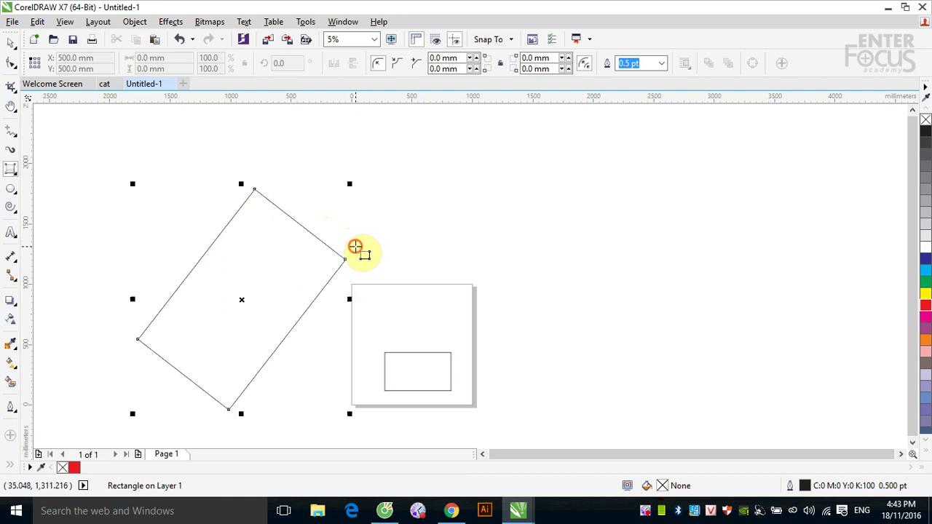
click(10, 45)
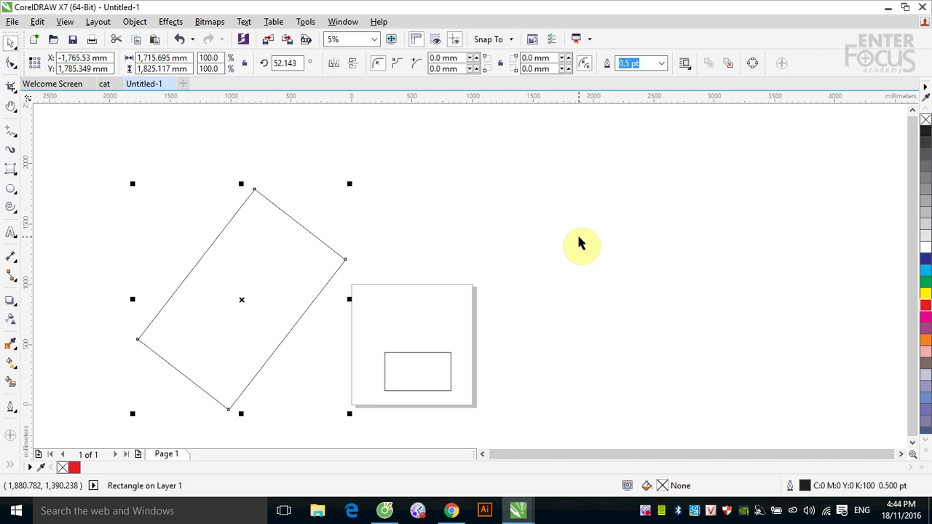
Select both the tilted rectangle and the one on the page and delete them.
click(435, 359)
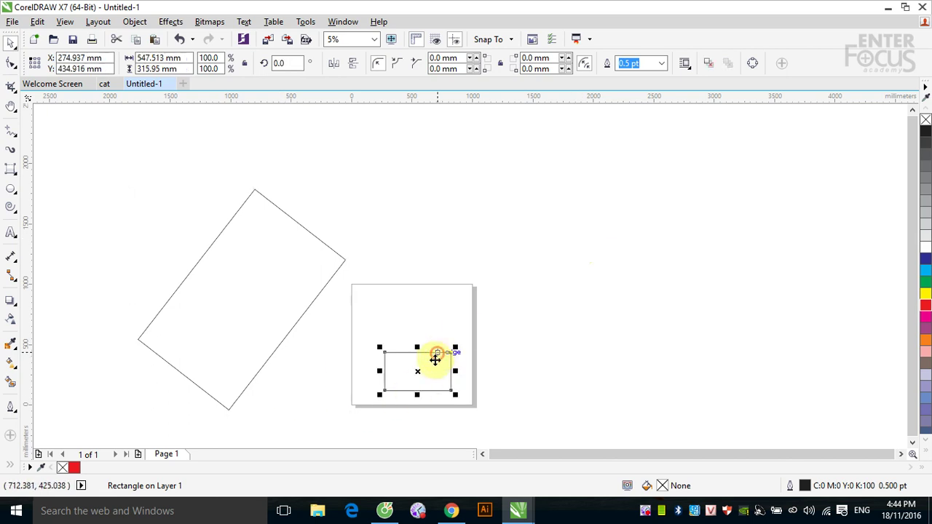
drag(117, 160, 562, 422)
key(Delete)
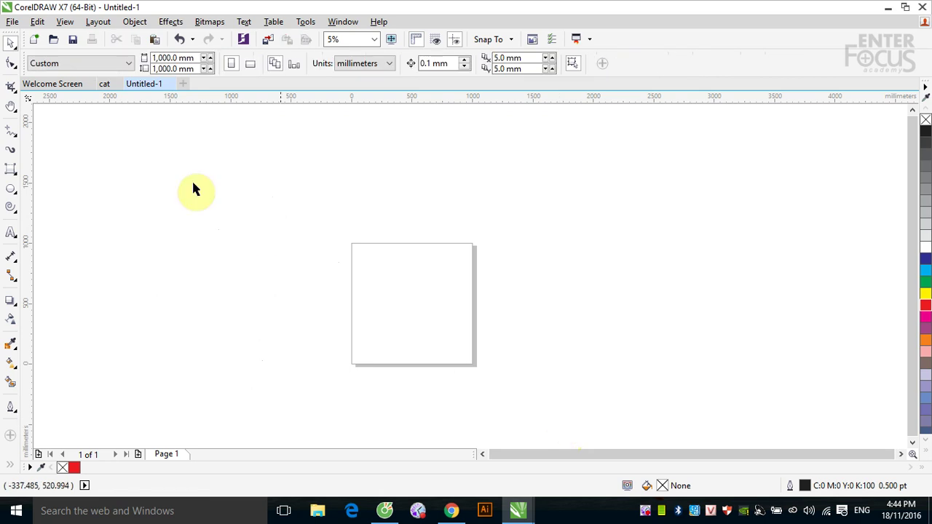
Draw a rectangle of about 536 by 282 mm near the middle of the page with the Rectangle tool.
click(11, 170)
click(35, 167)
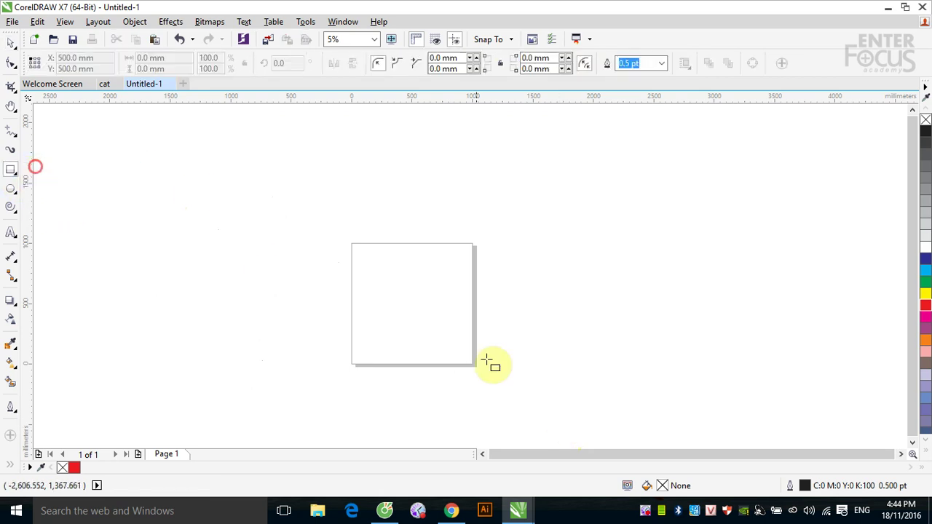
drag(385, 291, 451, 326)
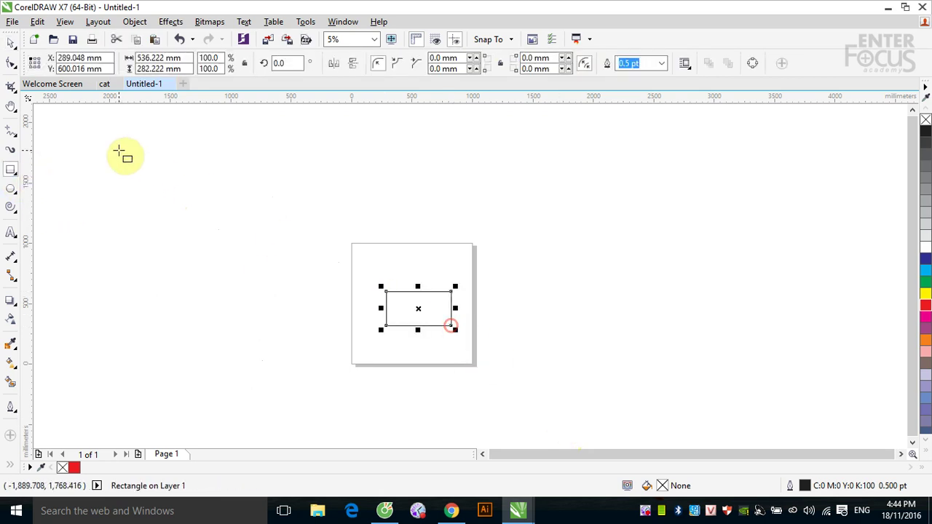
Rotate the rectangle counterclockwise by about 15° around its centre and deselect it.
click(16, 39)
drag(320, 219, 605, 418)
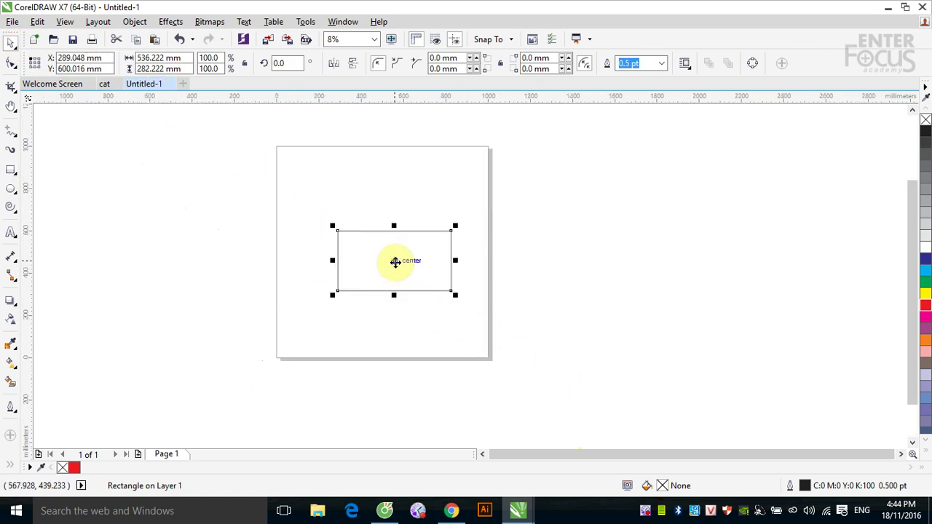
click(395, 263)
drag(456, 224, 453, 208)
click(645, 264)
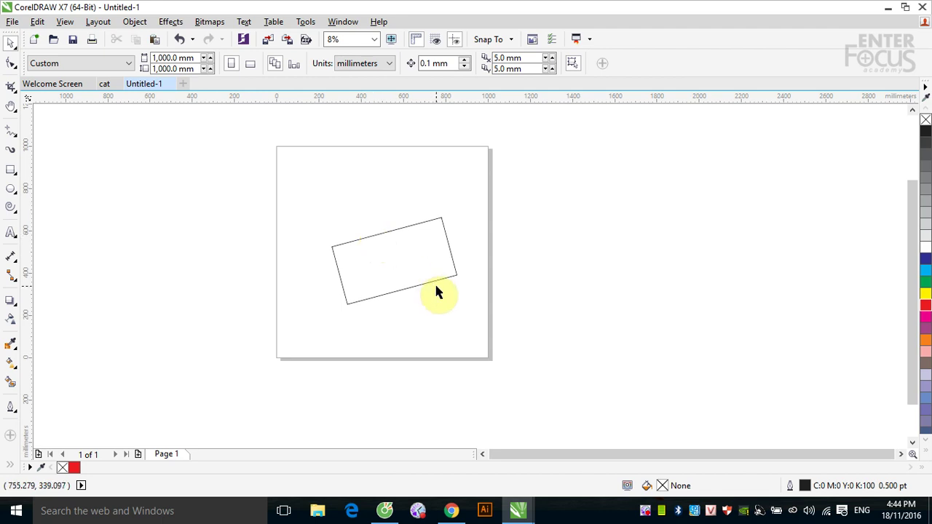
Draw a 3-point rectangle tilted about 13° just above the rotated rectangle, spanning about 581 by 263 mm overall.
click(12, 172)
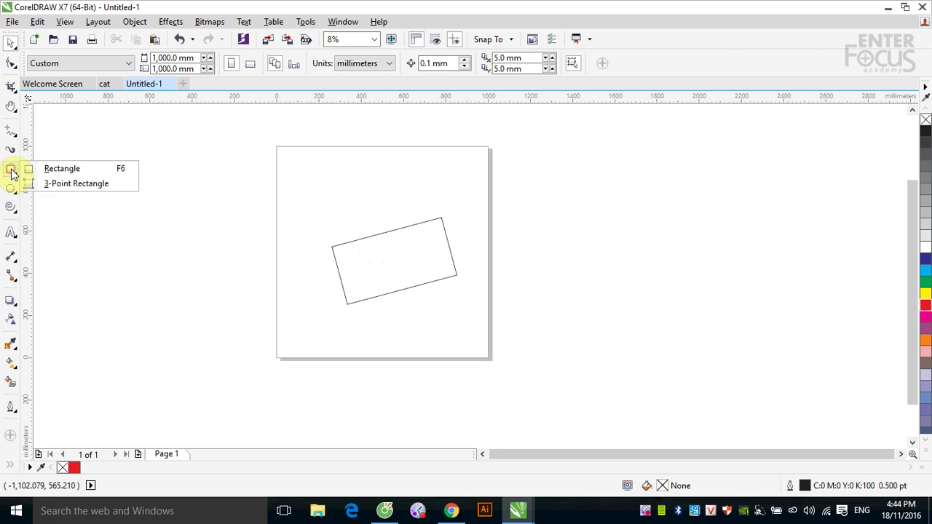
click(56, 186)
key(z)
click(290, 189)
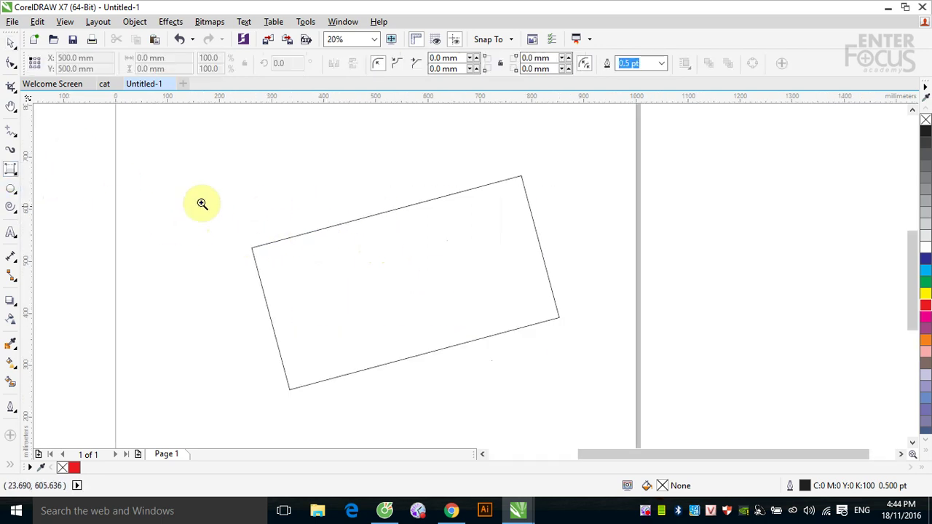
drag(194, 158, 480, 127)
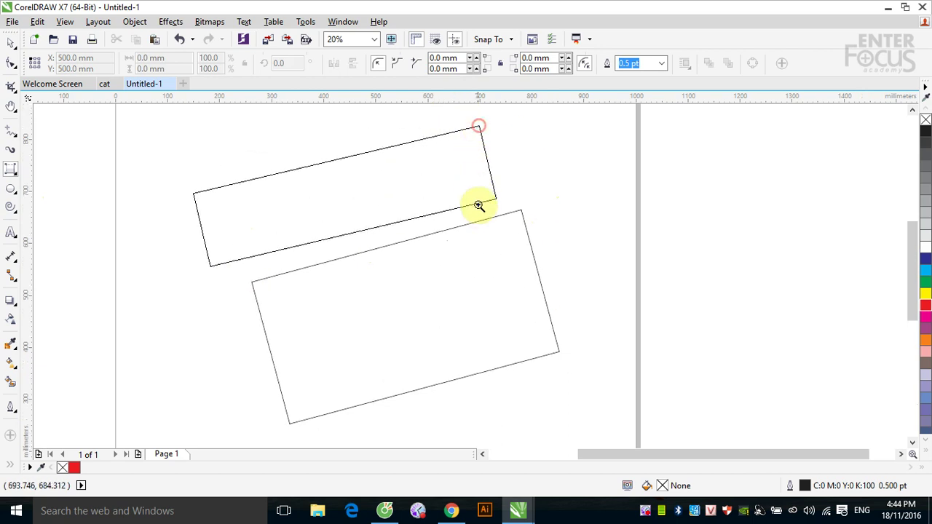
click(468, 204)
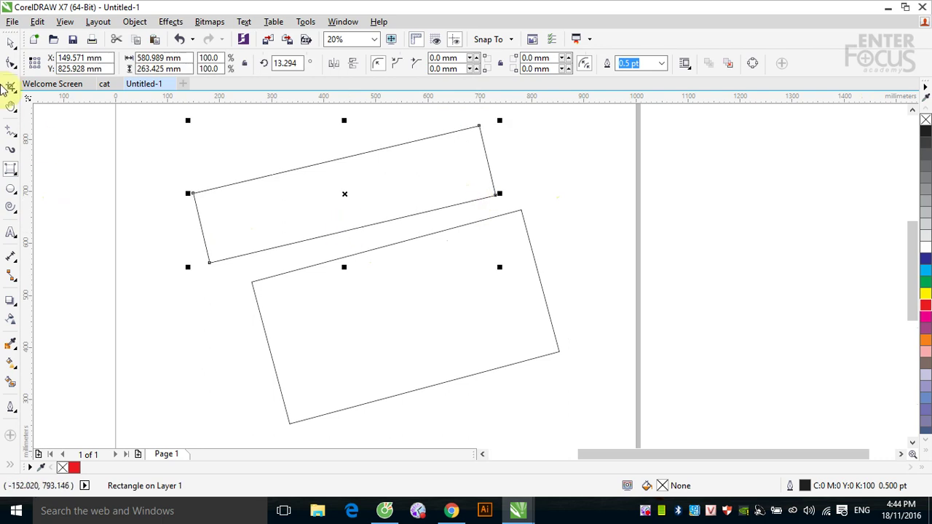
Select the upper 3-point rectangle and delete it.
click(10, 43)
click(559, 172)
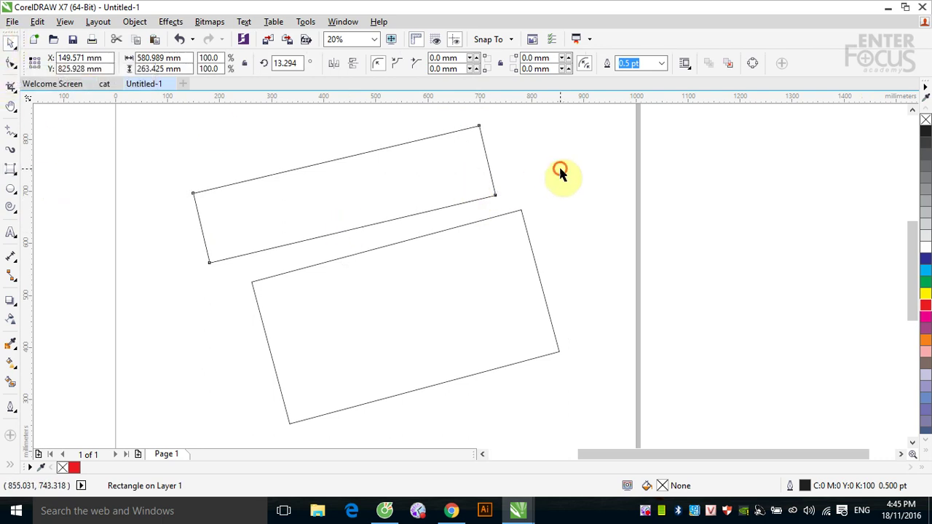
click(489, 169)
key(Delete)
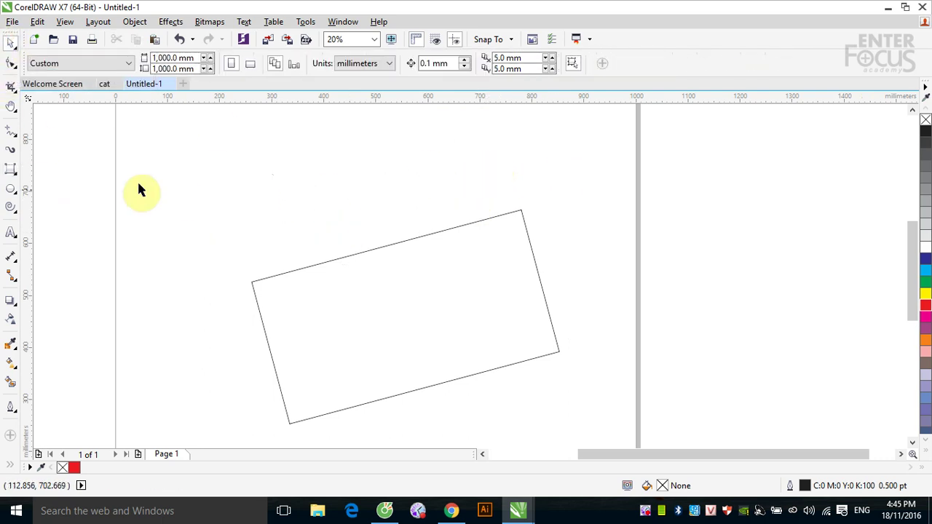
Draw a 3-point rectangle tilted about 15° overlapping the upper edge of the rotated one, spanning about 568 by 334 mm overall.
click(10, 169)
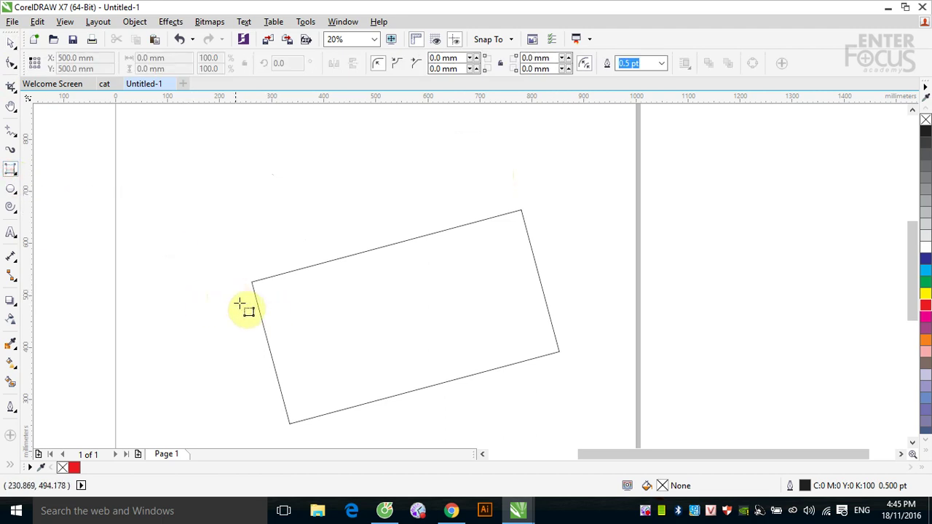
drag(237, 305, 505, 235)
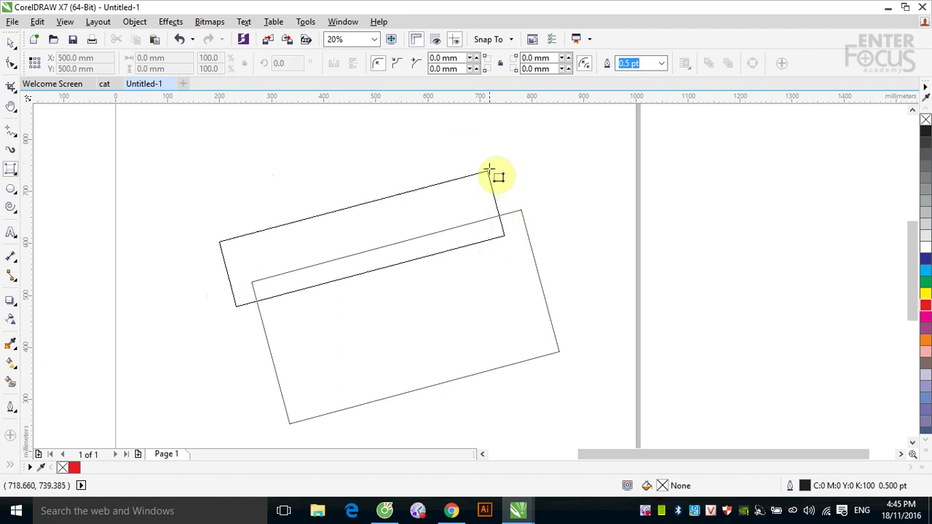
click(479, 132)
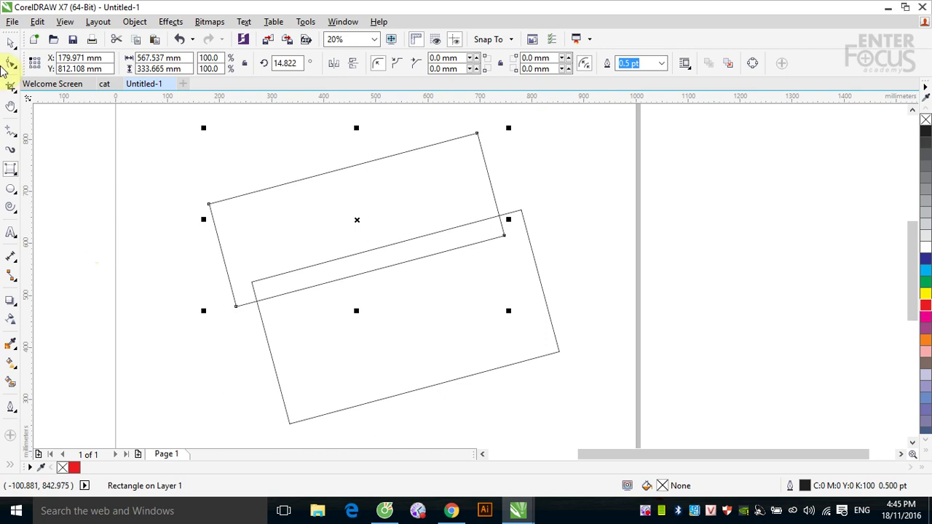
Give the new rectangle's upper-left corner a scalloped style with a 50 mm radius.
click(11, 42)
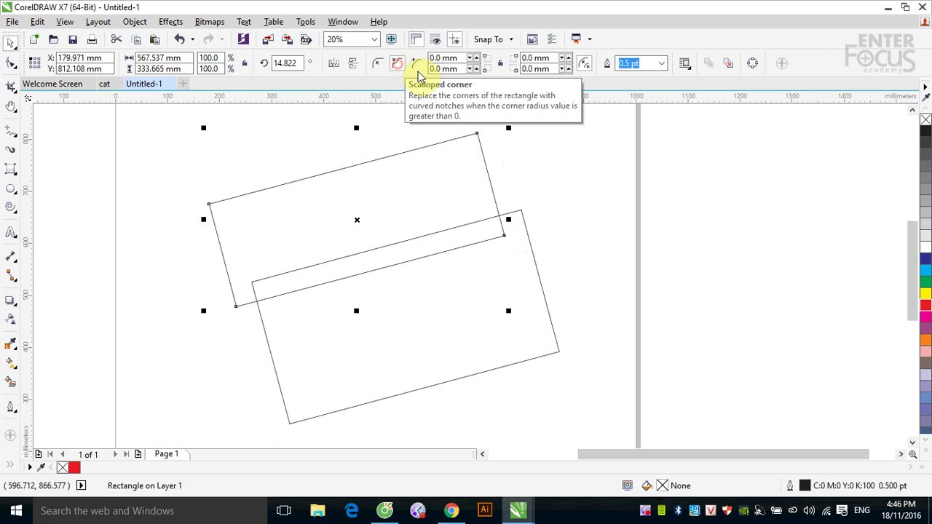
text(50)
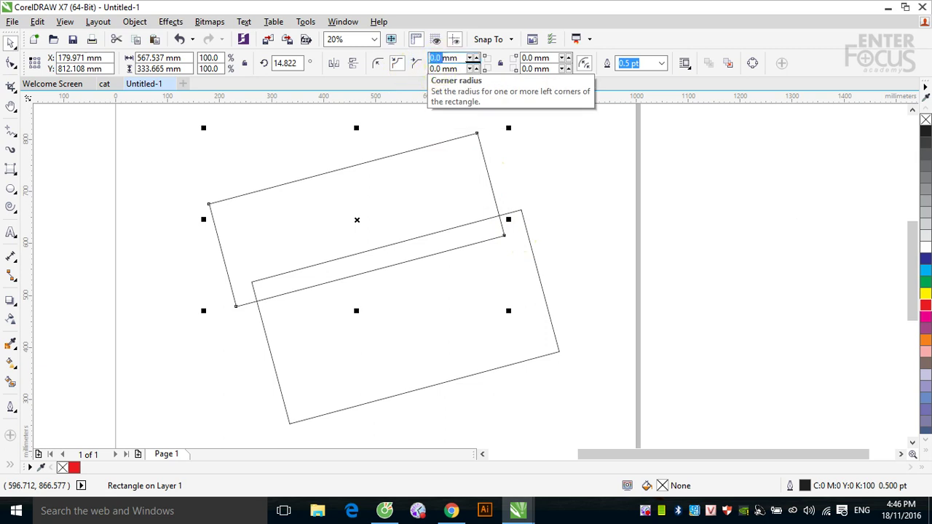
key(Return)
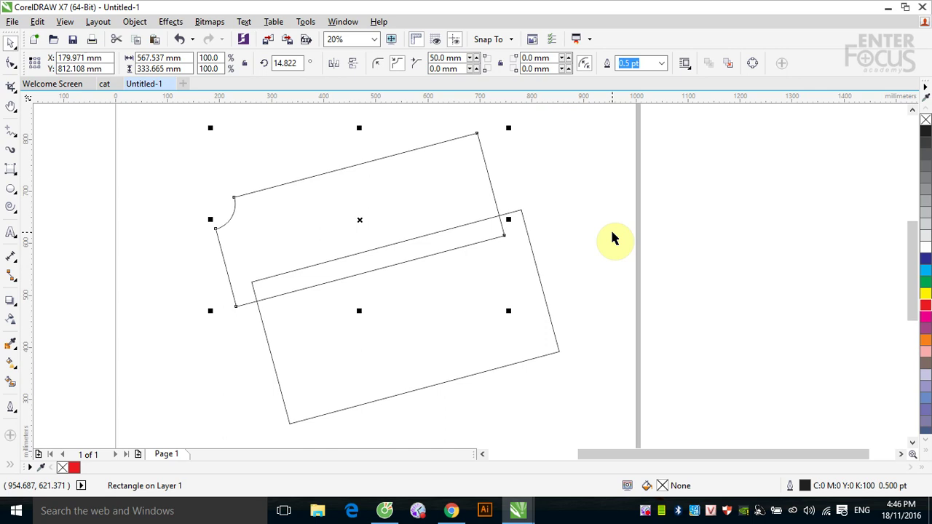
Draw a 3-point square constrained to a 30° tilt across the page's right edge, spanning about 678 by 678 mm overall.
click(11, 168)
click(591, 231)
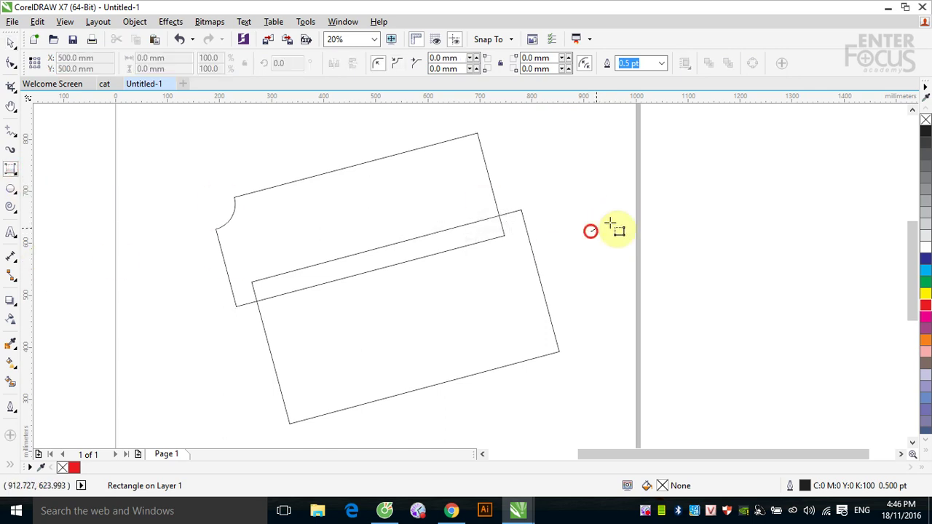
drag(610, 223, 823, 119)
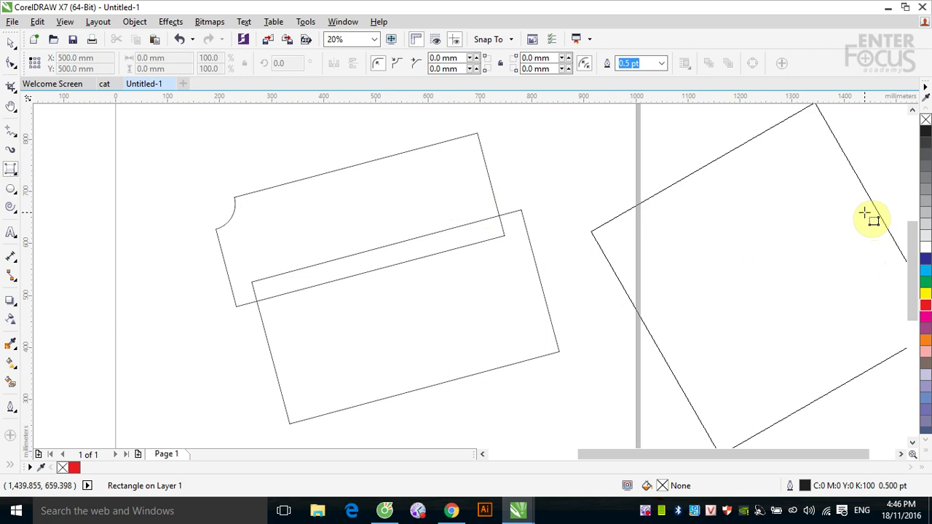
click(865, 213)
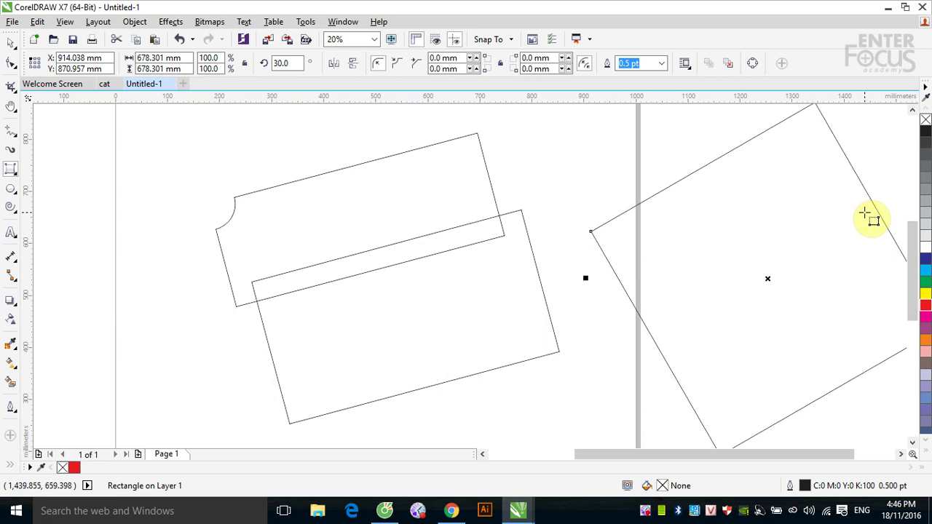
Select both rectangles and the tilted square and delete them.
click(10, 43)
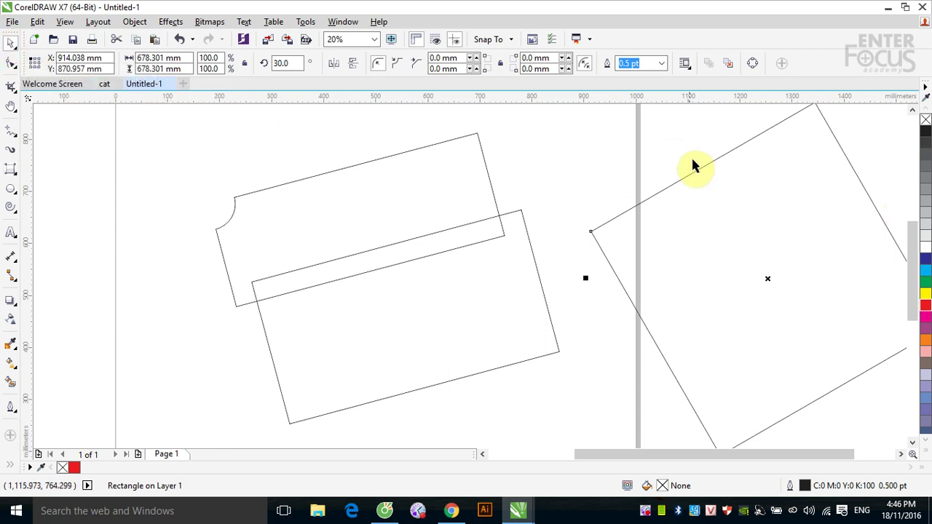
scroll(661, 168, down, 4)
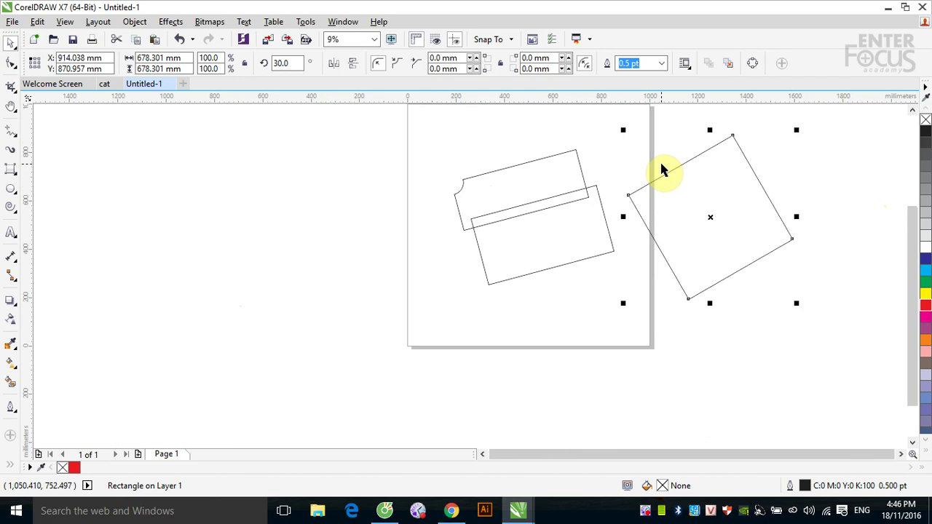
drag(526, 133, 852, 270)
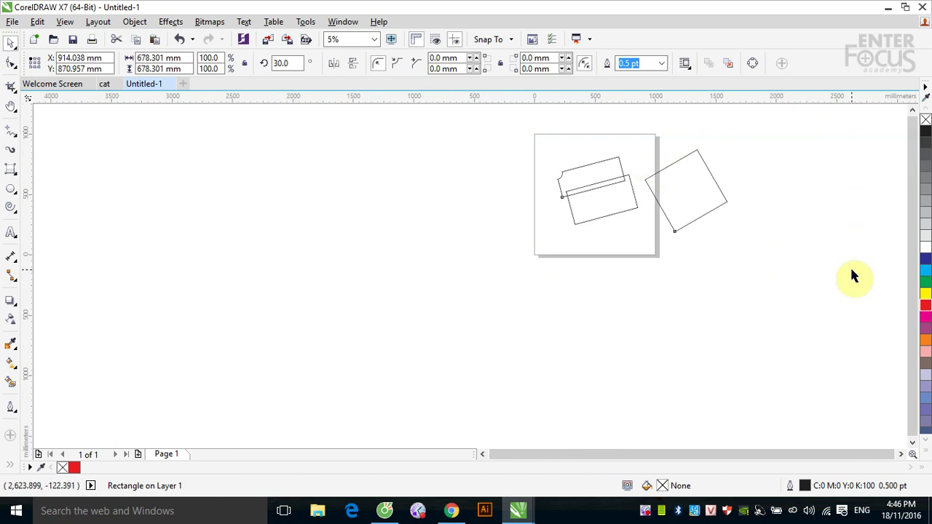
key(Delete)
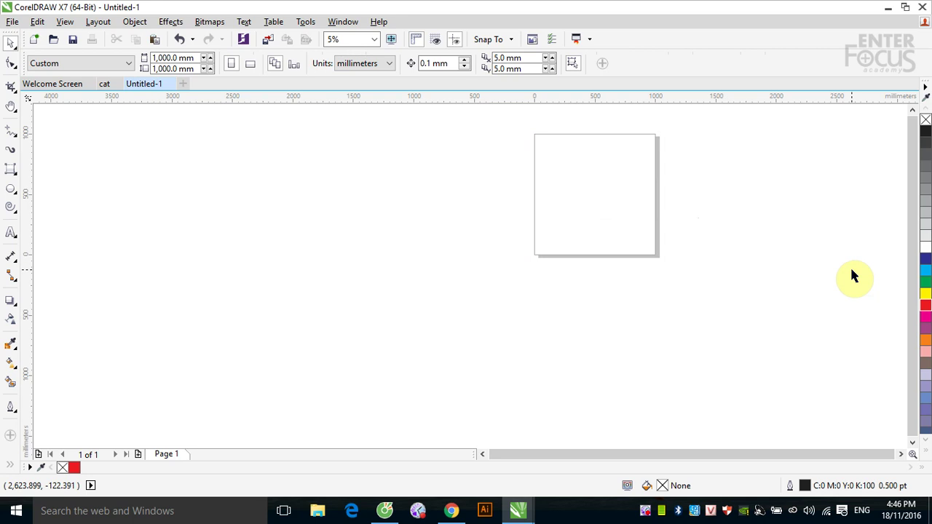
Draw a circle about 710 mm in diameter with the Ellipse tool and move it slightly left and up towards the page's centre.
key(shift+F4)
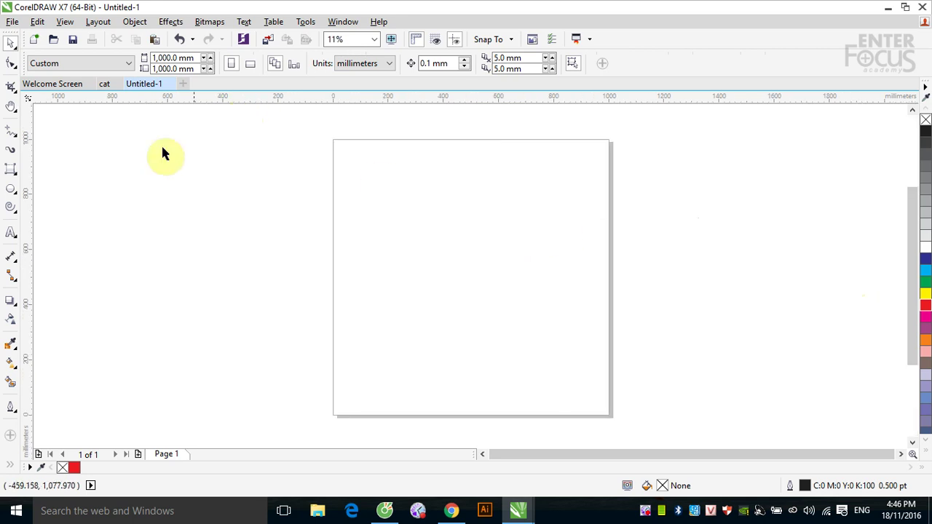
click(12, 193)
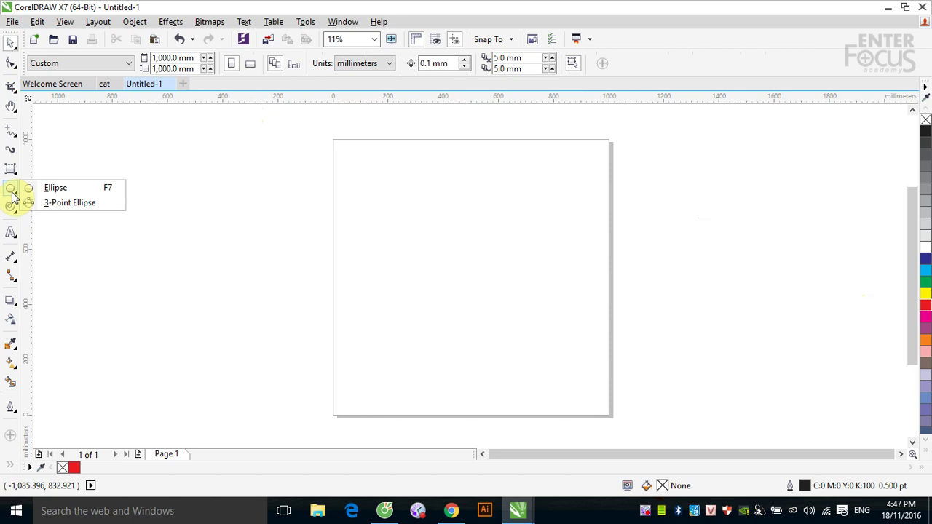
click(97, 188)
drag(396, 168, 592, 363)
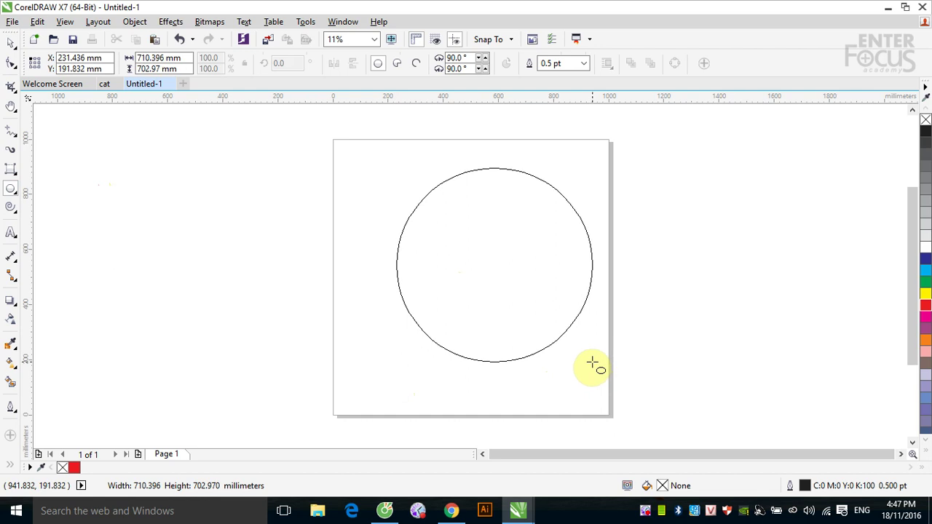
key(ctrl)
drag(593, 363, 592, 364)
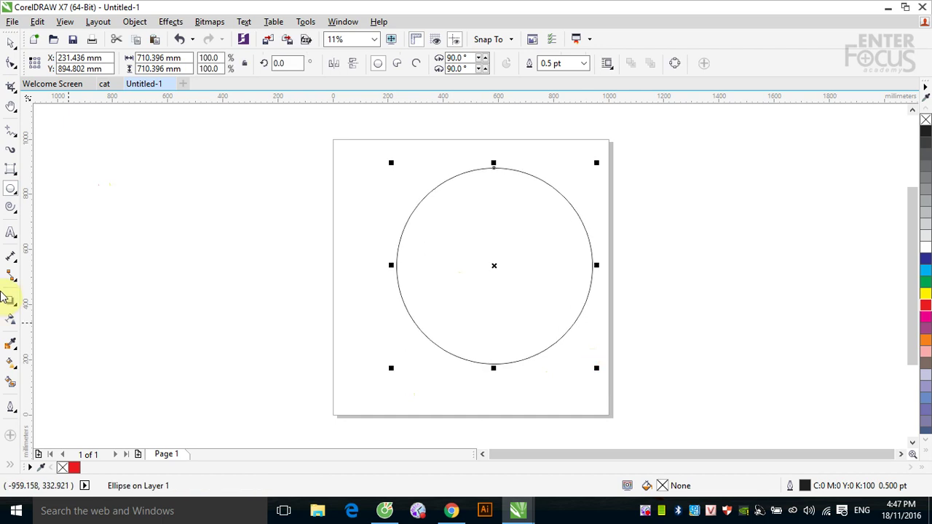
click(11, 42)
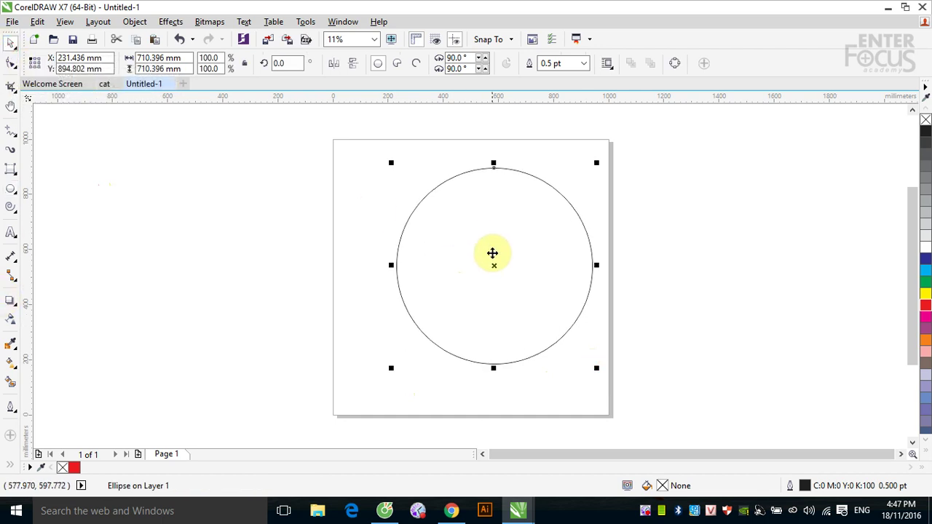
drag(494, 263, 474, 261)
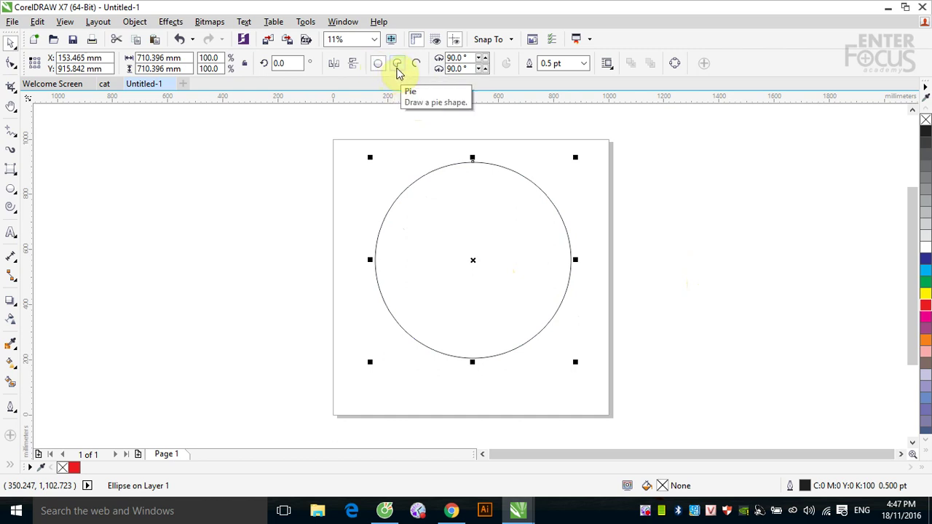
Convert the circle to a pie shape and compare it with the open arc form.
click(398, 65)
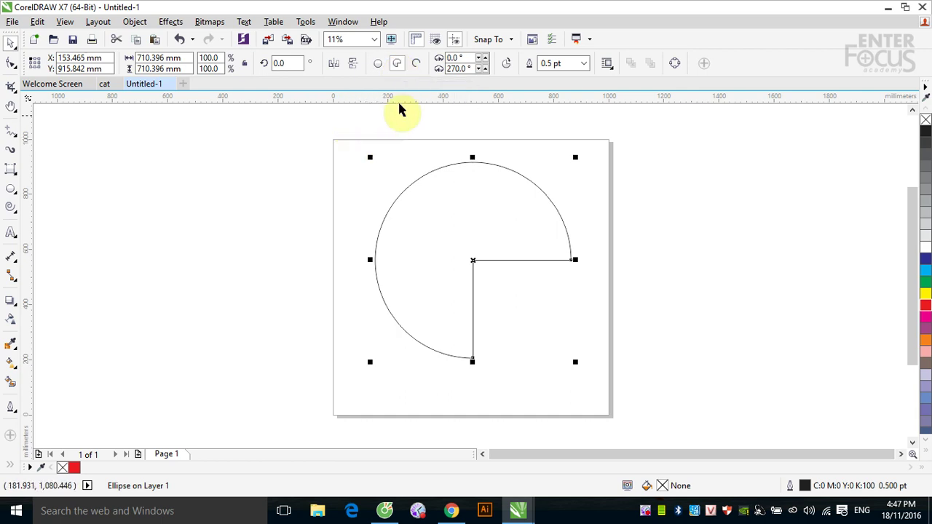
click(418, 65)
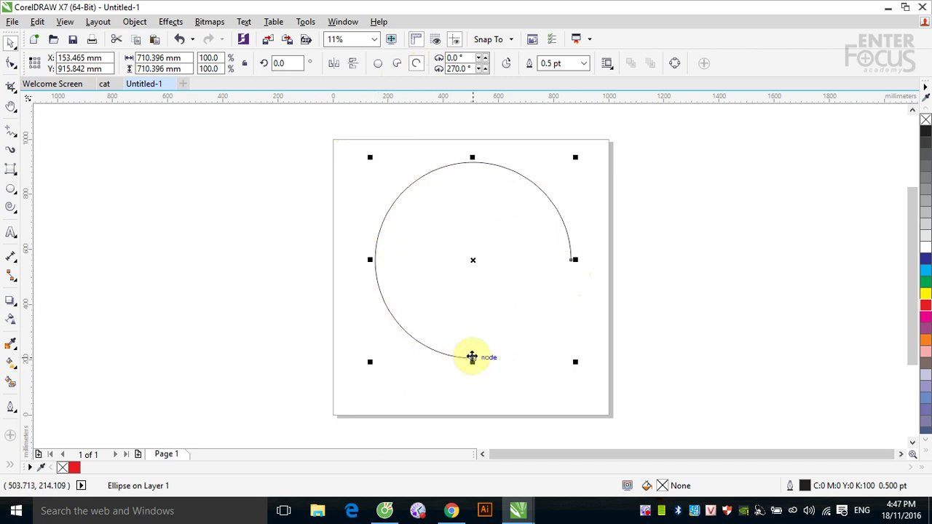
click(399, 64)
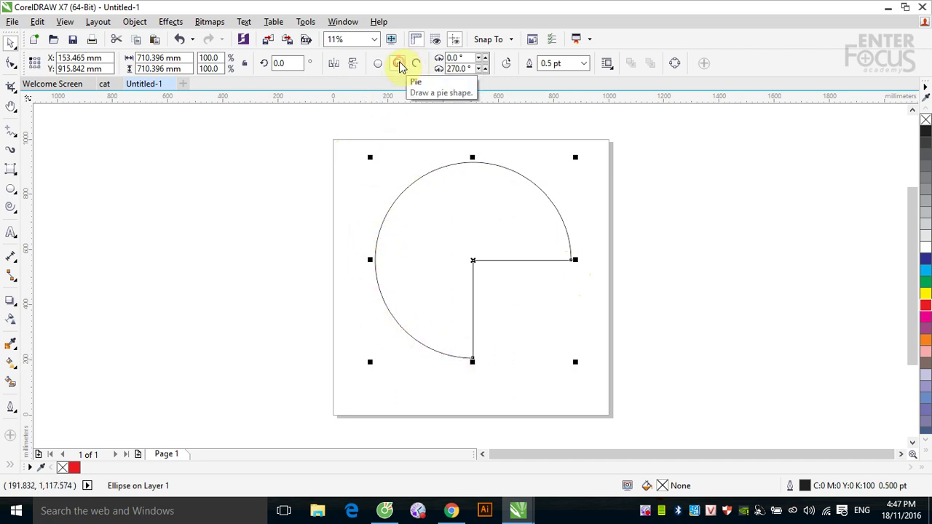
click(416, 66)
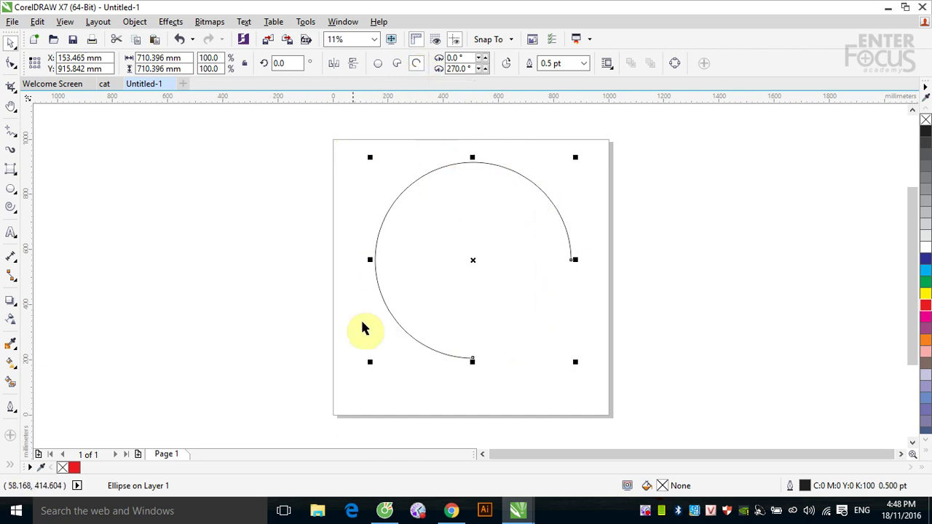
Switch between the ellipse, pie and arc types again and restore the full circle.
click(377, 64)
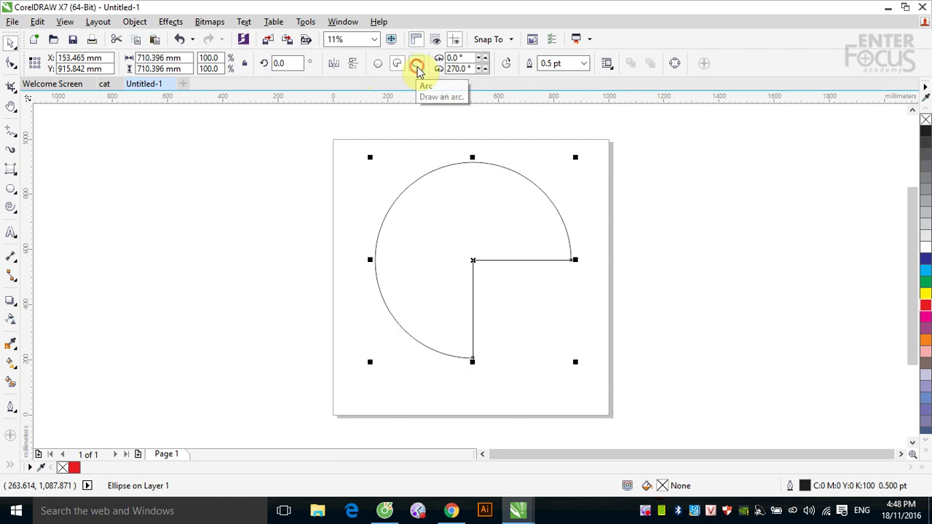
click(397, 64)
click(397, 64)
click(379, 64)
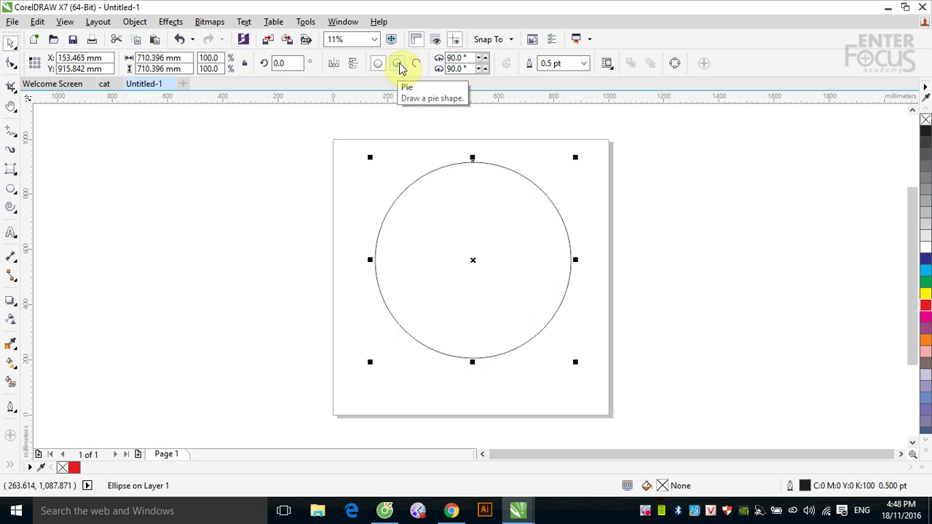
Convert the circle to an open arc and set its ending angle to 180°.
click(399, 65)
click(420, 65)
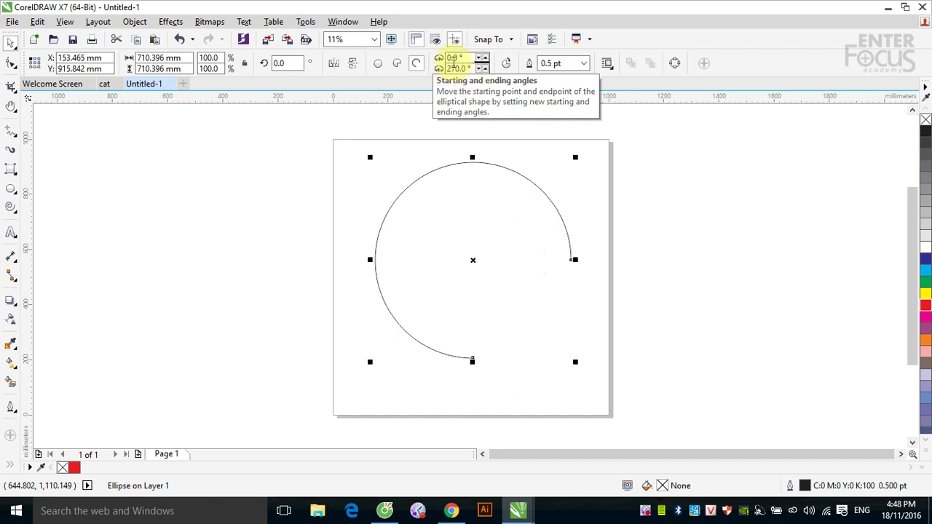
click(466, 58)
drag(467, 58, 447, 59)
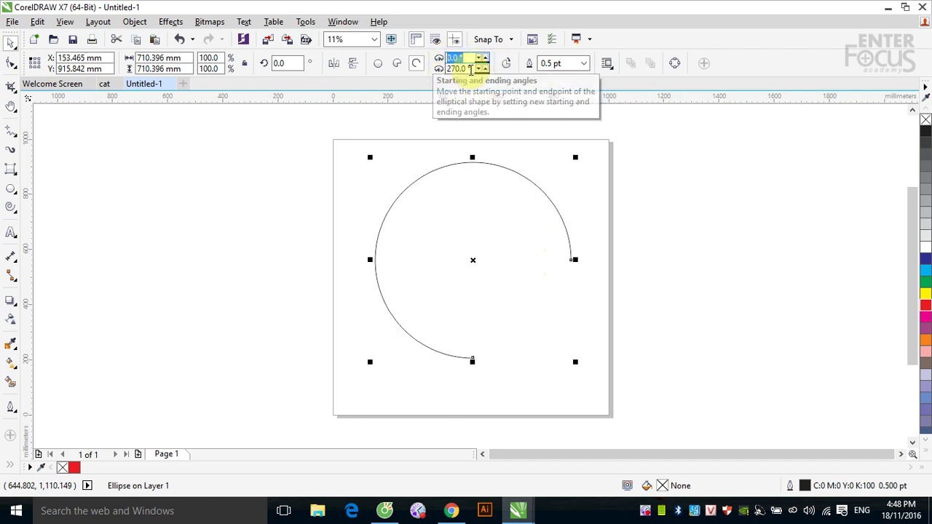
drag(470, 68, 447, 69)
text(180)
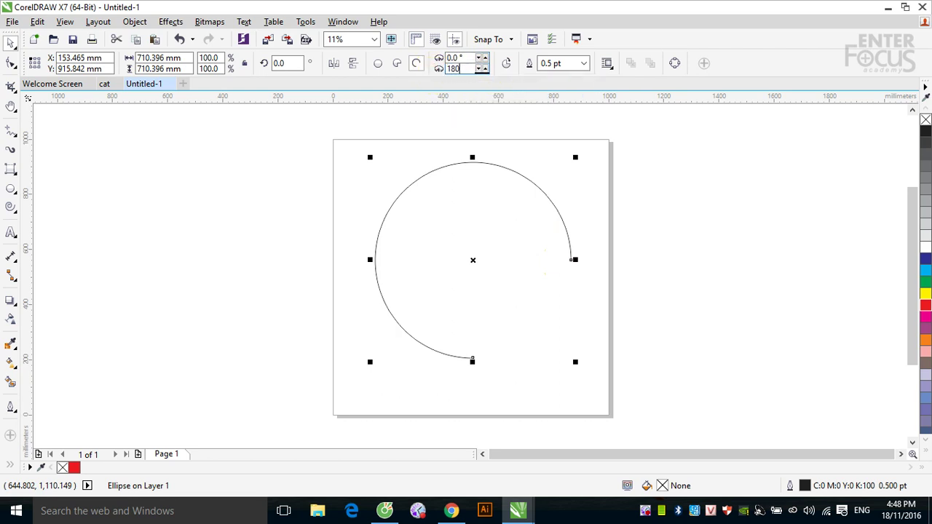
key(Return)
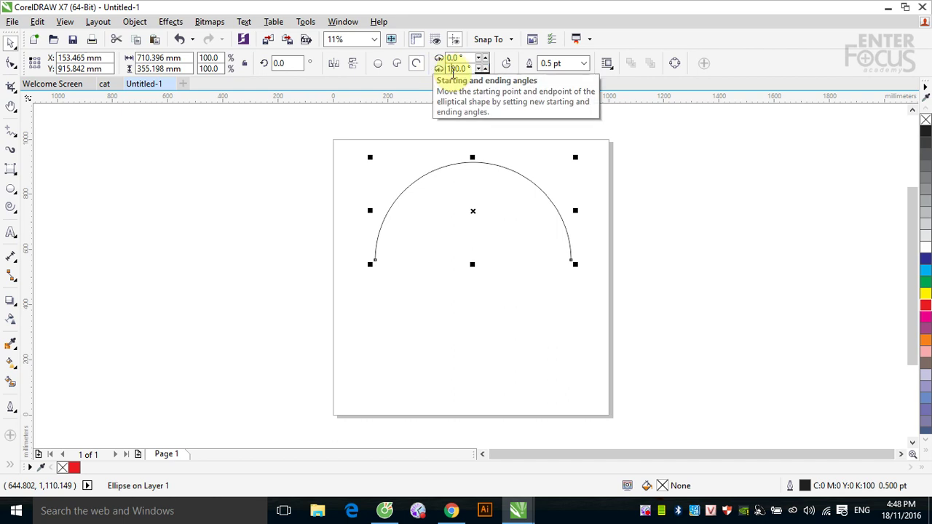
Set the arc's ending angle to 90° and switch its direction to the complementary arc and back.
drag(466, 69, 447, 69)
text(90)
key(Return)
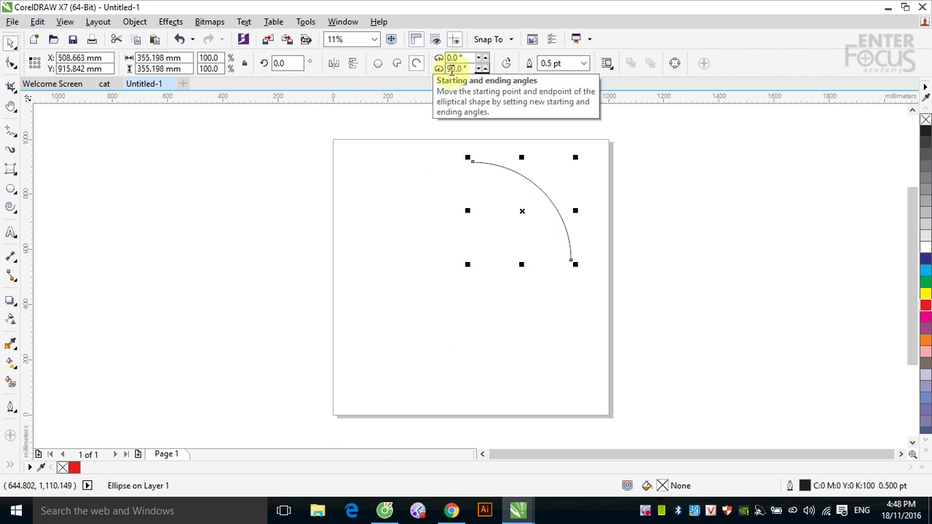
click(508, 65)
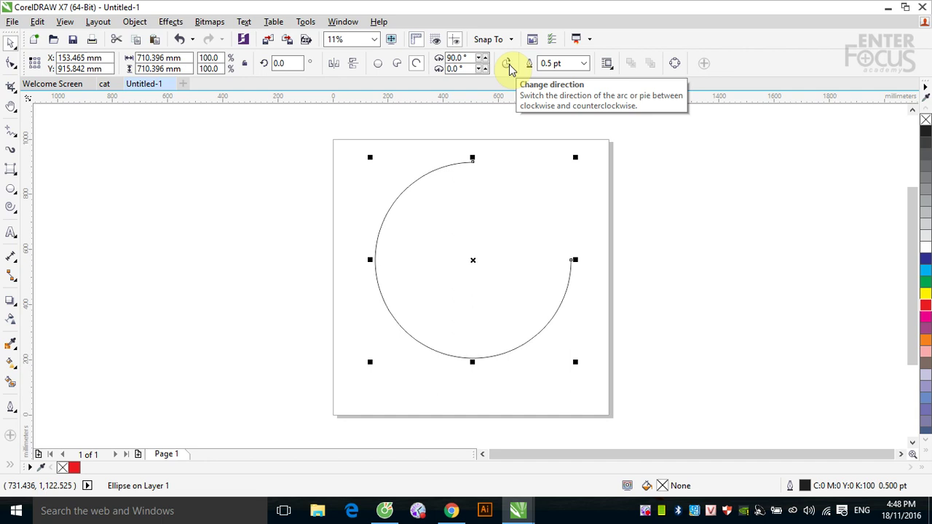
click(509, 65)
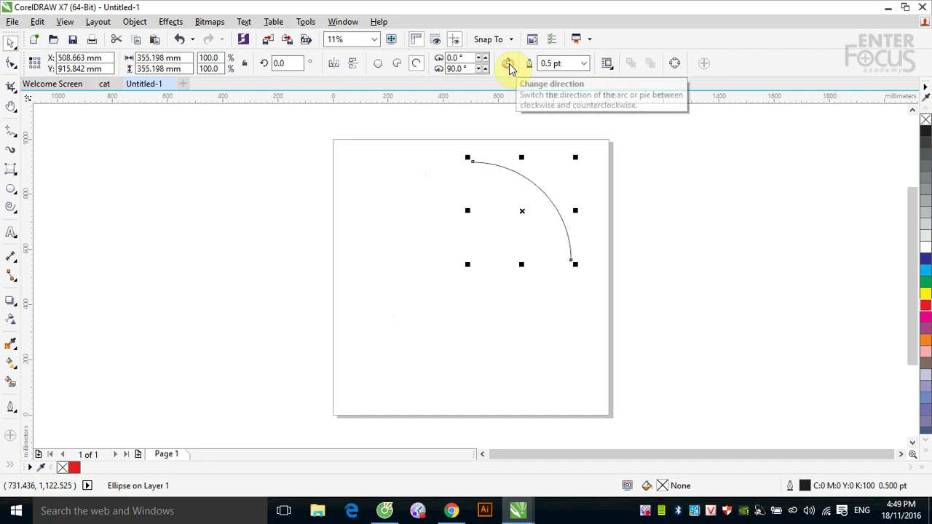
Convert the quarter arc to a pie and toggle its direction, ending on the three-quarter pie.
click(396, 65)
click(508, 65)
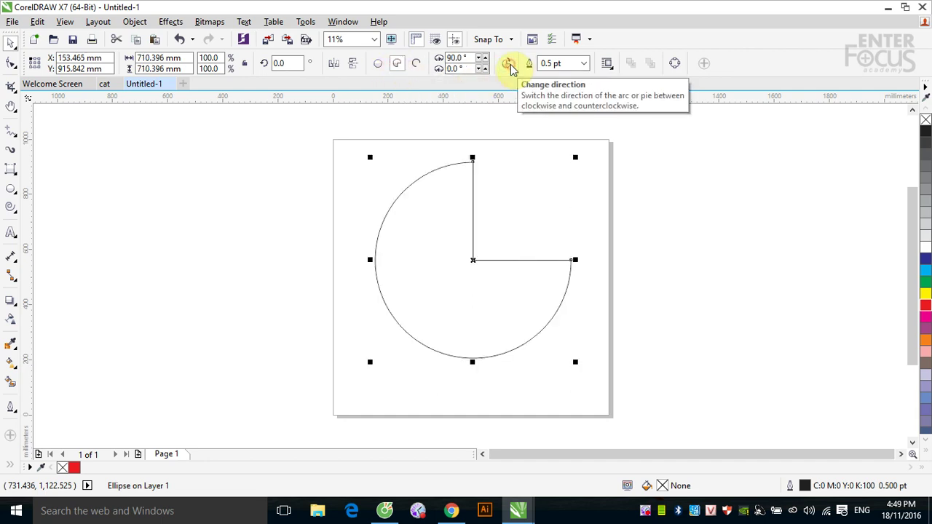
click(509, 65)
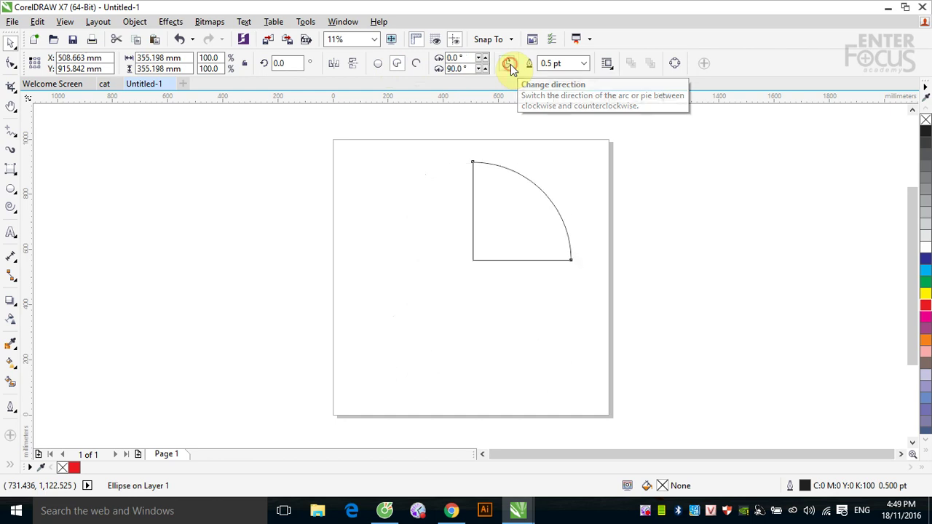
click(509, 65)
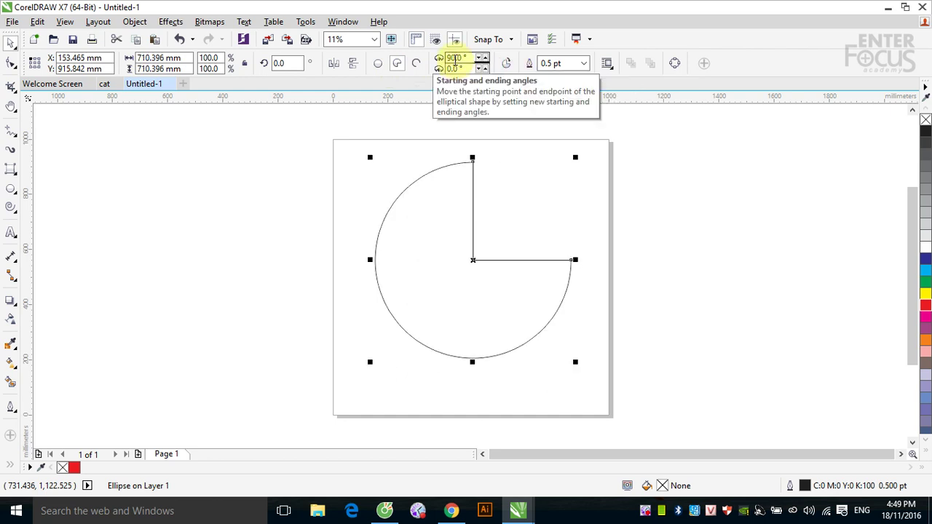
click(456, 59)
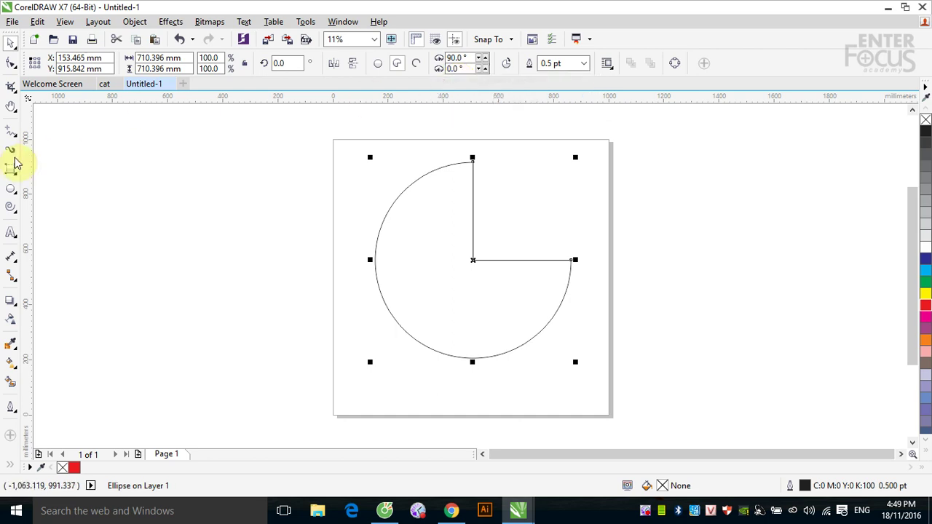
Draw a tilted ellipse rotated about 40° with the 3-Point Ellipse tool, outside the page beside the pie.
click(11, 190)
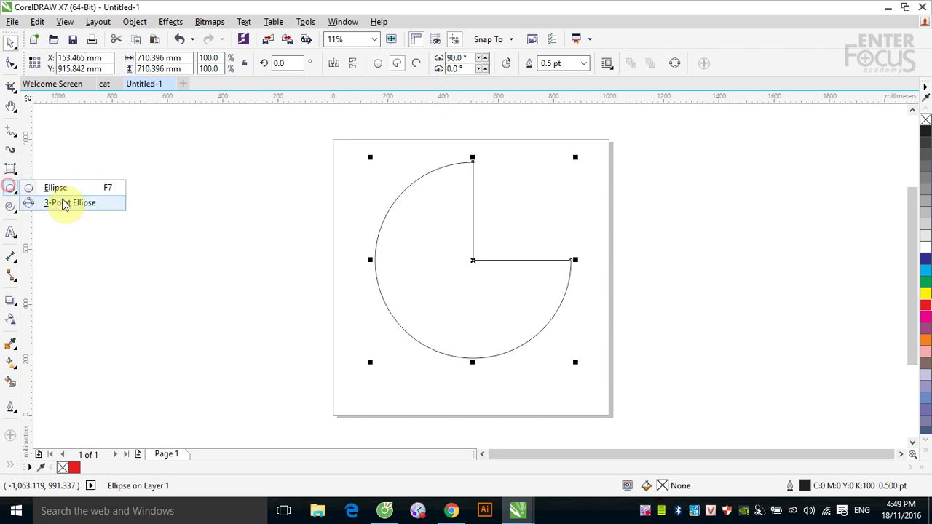
click(63, 202)
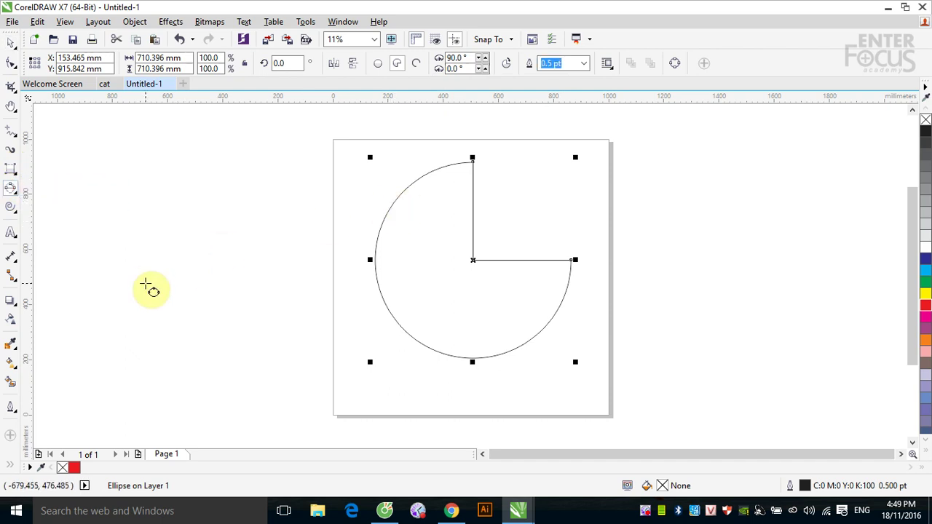
drag(102, 324, 302, 155)
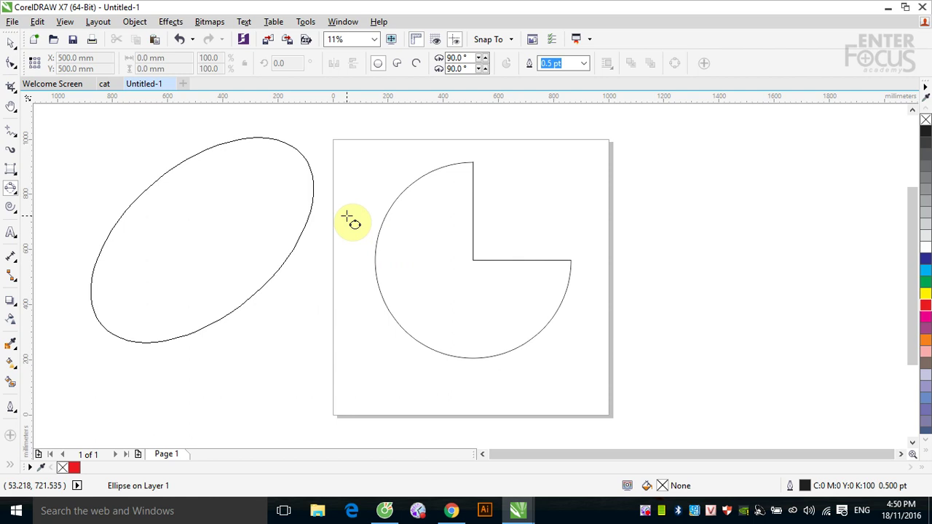
key(Tab)
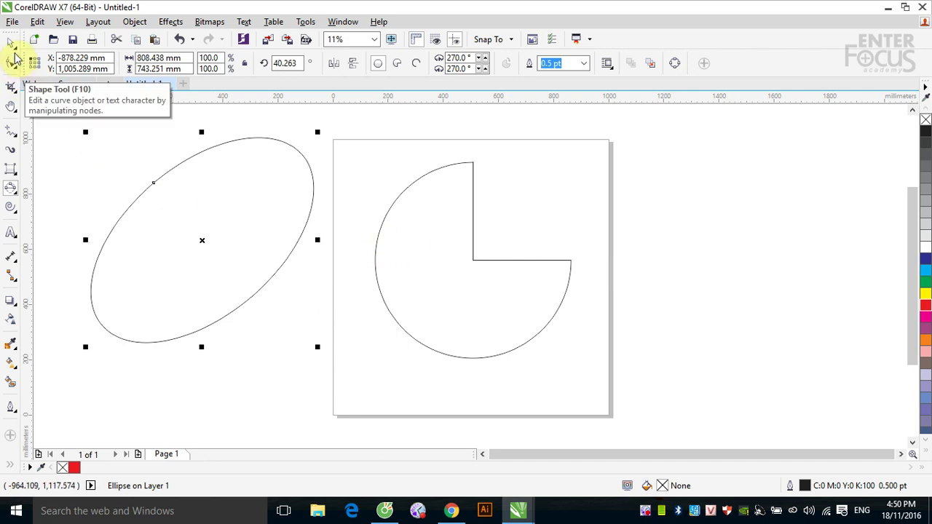
Select the tilted ellipse and the pie together and delete them.
click(123, 119)
drag(67, 115, 620, 376)
key(Delete)
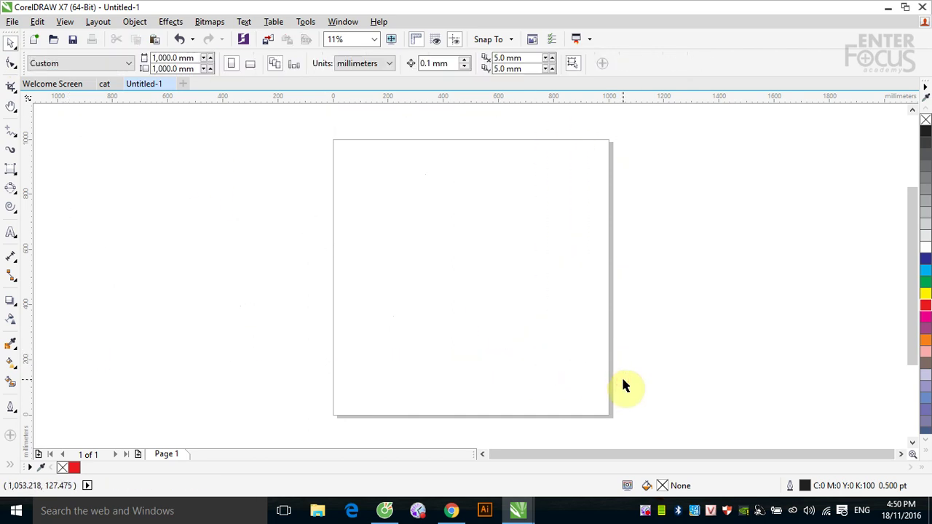
Draw a regular six-sided polygon about 377 by 436 mm near the page's centre with the Polygon tool.
click(12, 206)
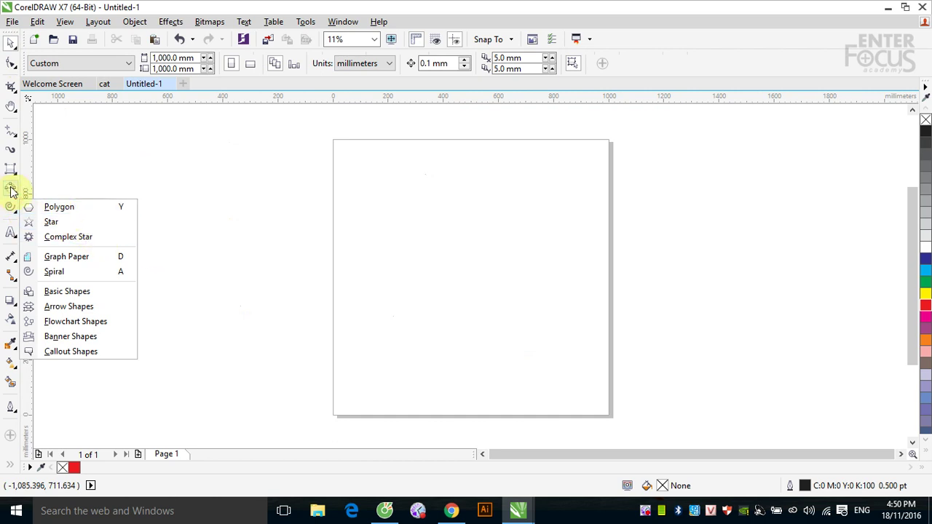
click(59, 208)
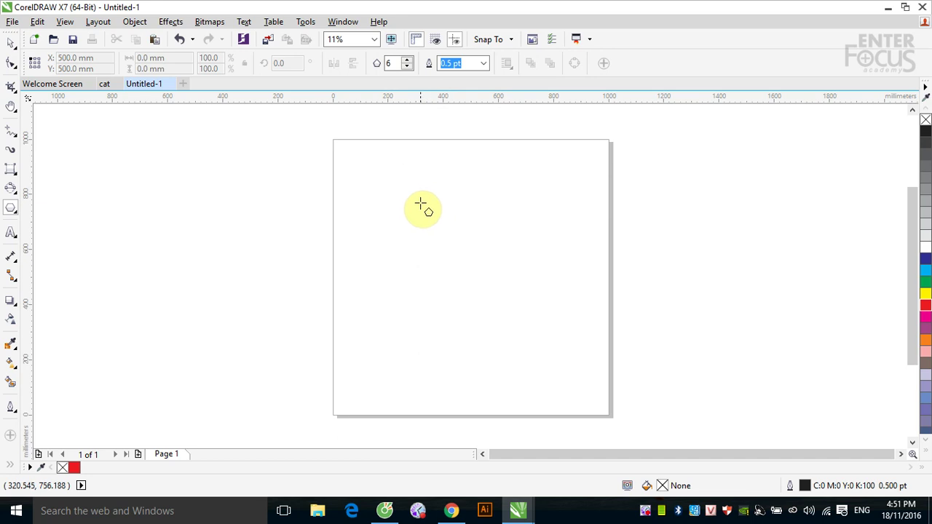
drag(420, 200, 541, 287)
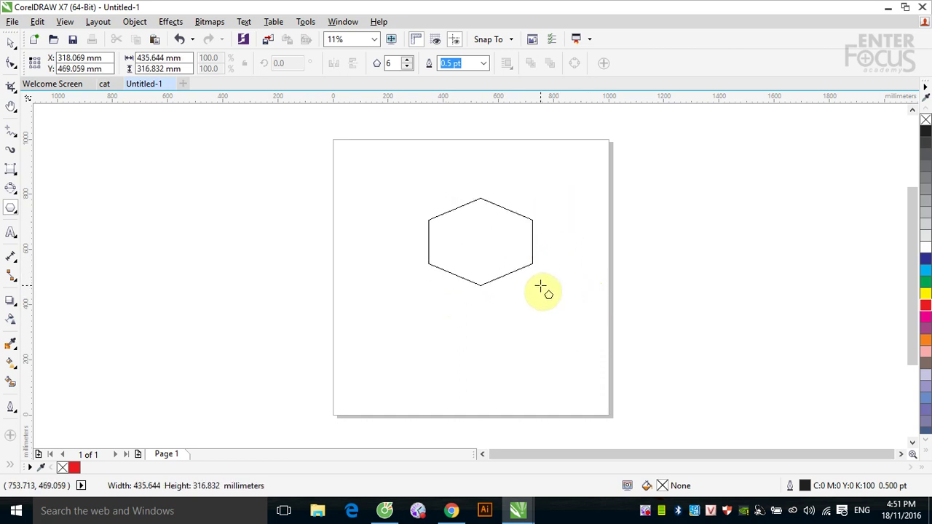
key(ctrl)
drag(541, 287, 541, 287)
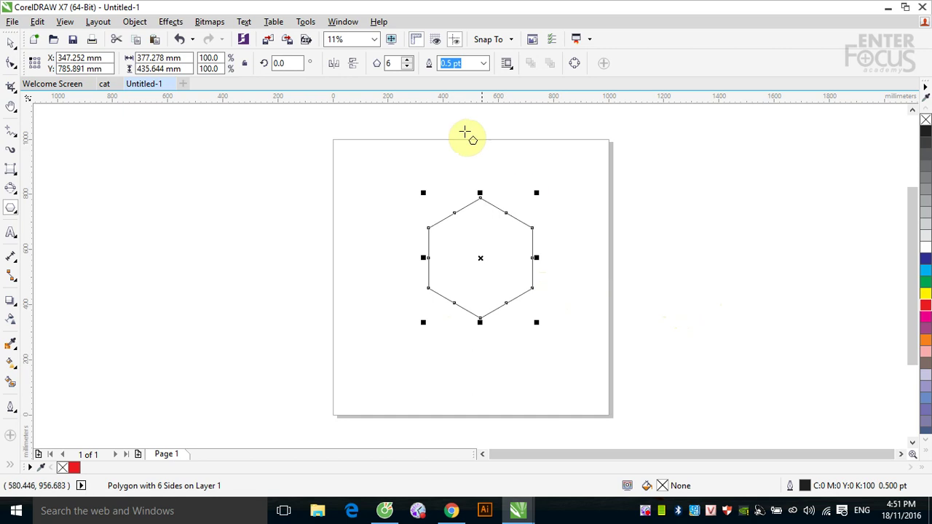
Reduce the polygon's number of sides step by step to 3, and raise it to 16.
click(407, 67)
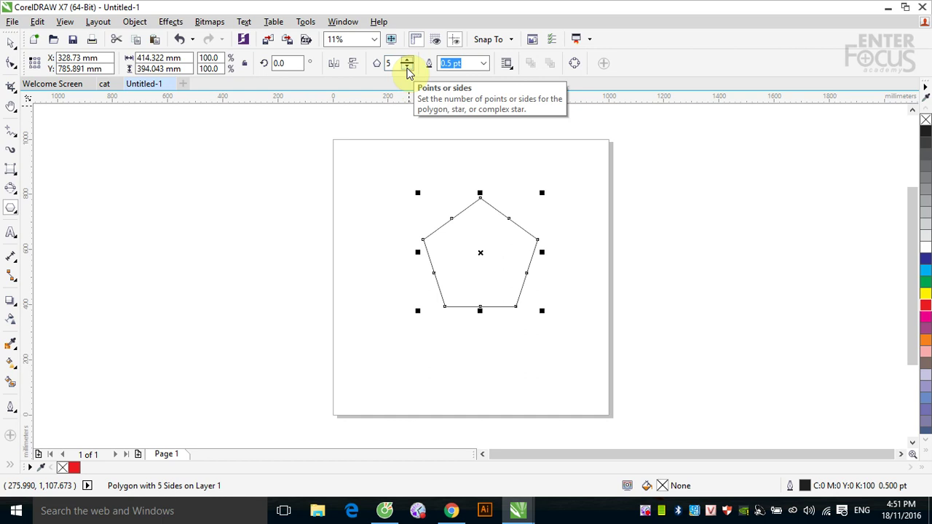
click(408, 67)
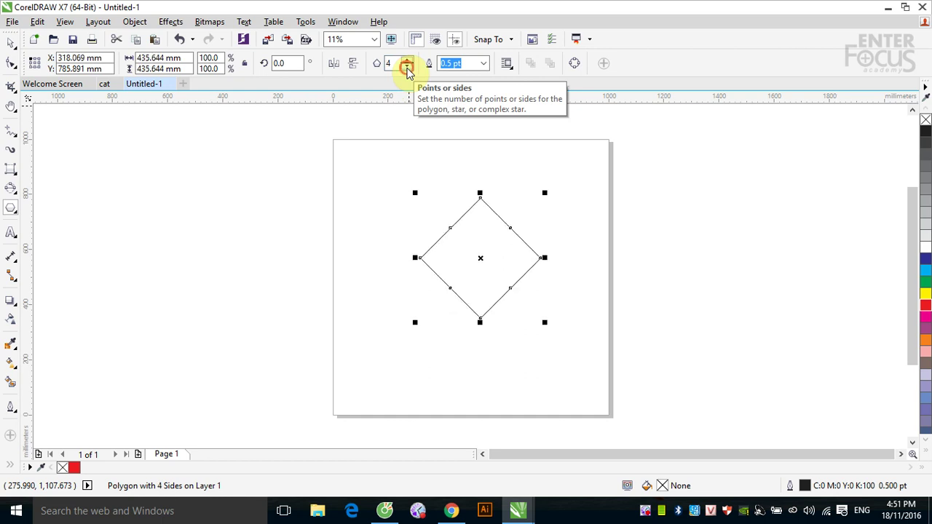
click(408, 67)
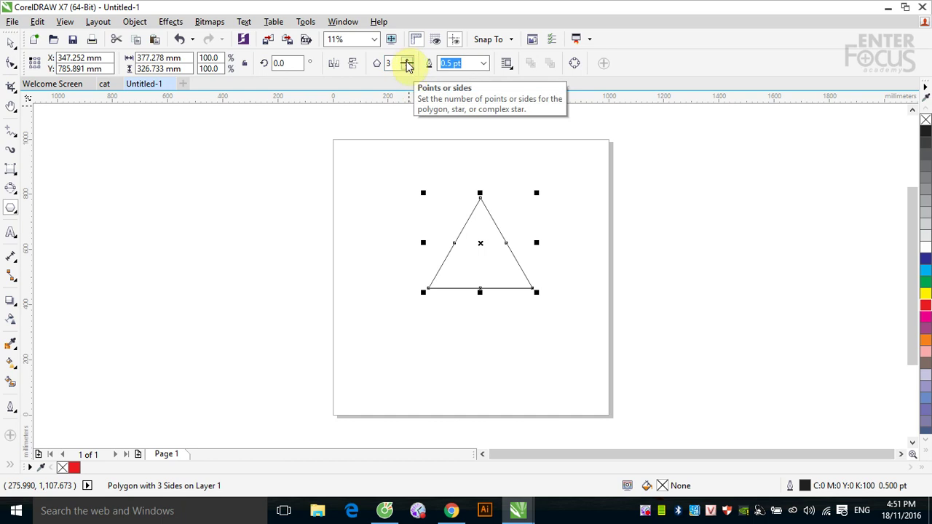
click(407, 61)
click(407, 62)
drag(407, 61, 407, 61)
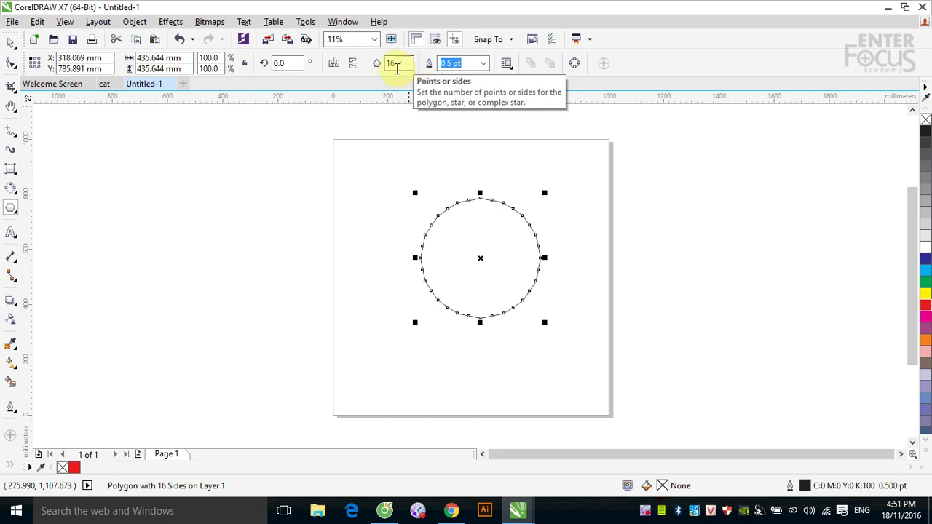
Set the polygon's number of sides to 4 and move the shape off the page, to its upper right.
double_click(393, 64)
text(4)
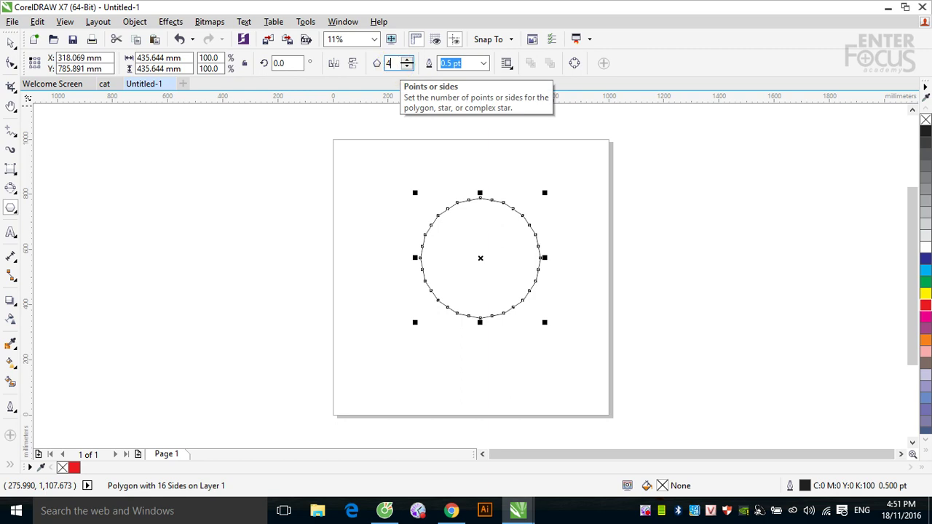
key(Return)
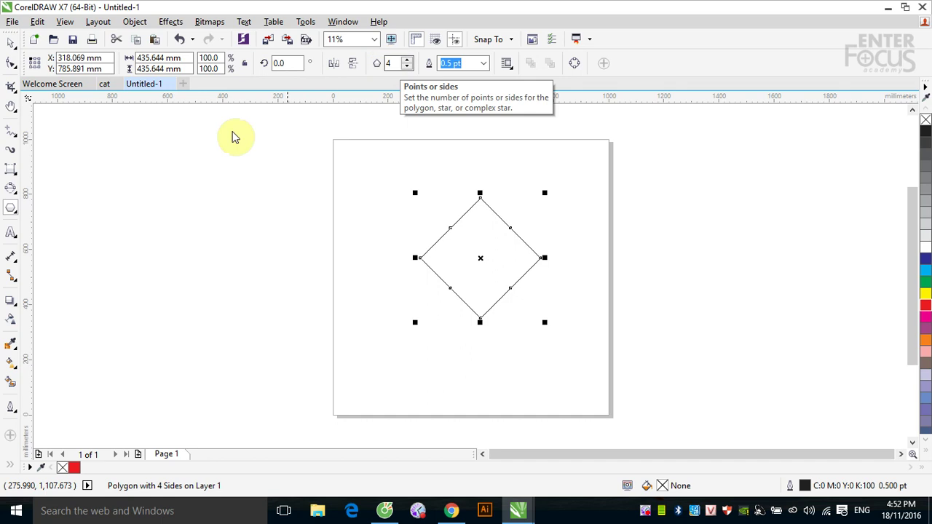
click(11, 42)
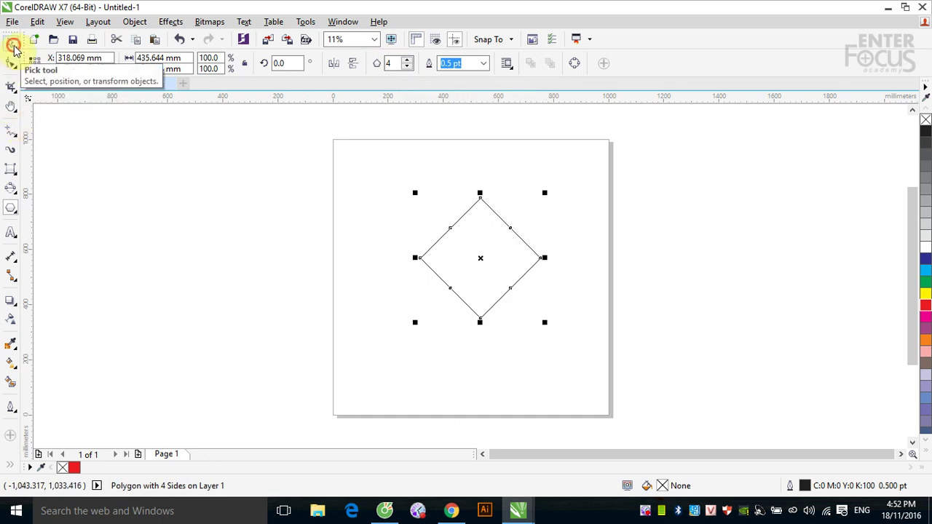
drag(476, 260, 708, 196)
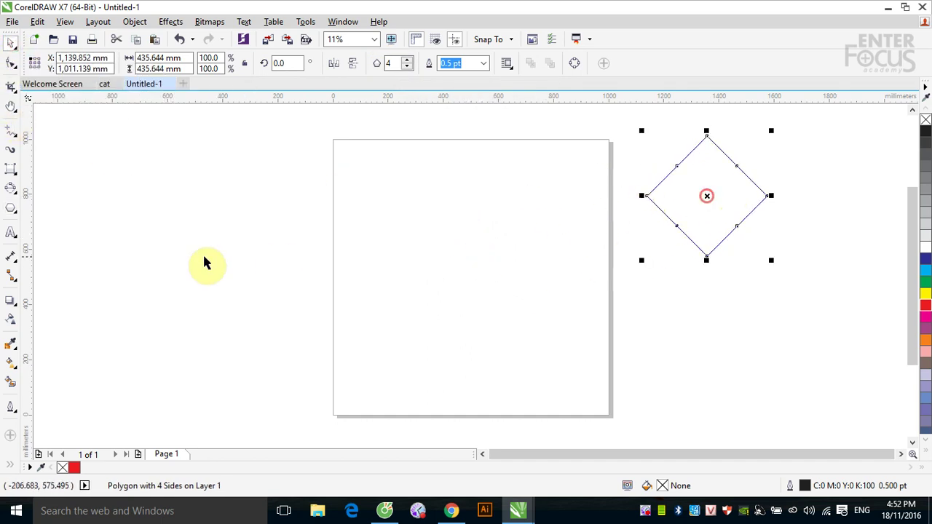
Set the number of points or sides to 5 and draw a star about 417 by 396 mm near the page's centre.
click(11, 210)
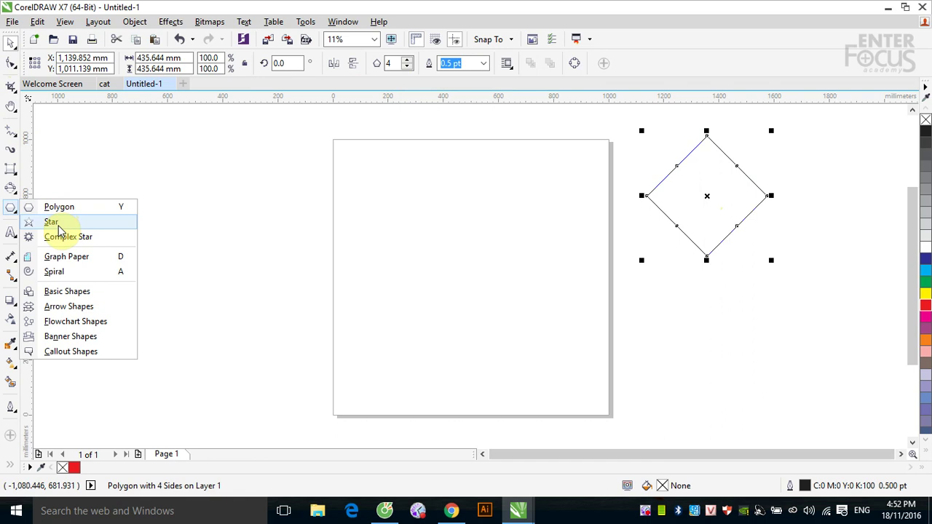
click(51, 222)
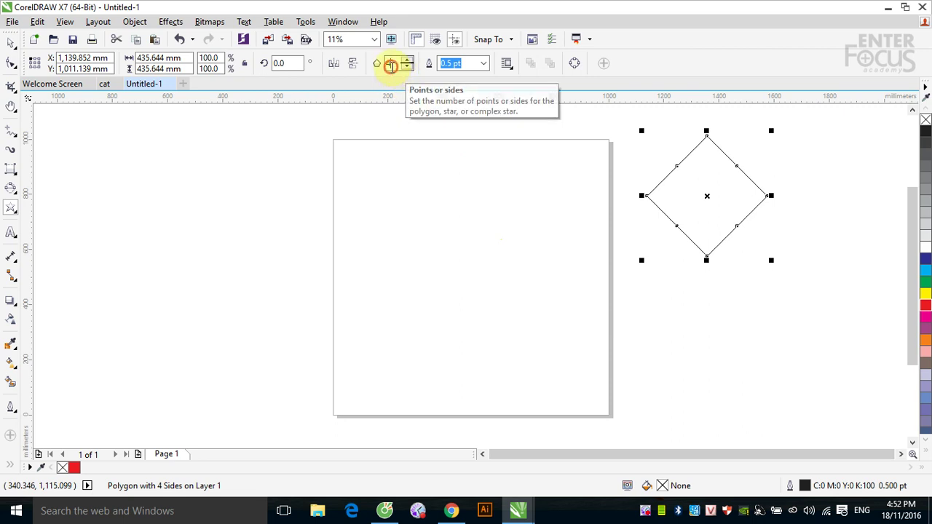
double_click(386, 64)
text(5)
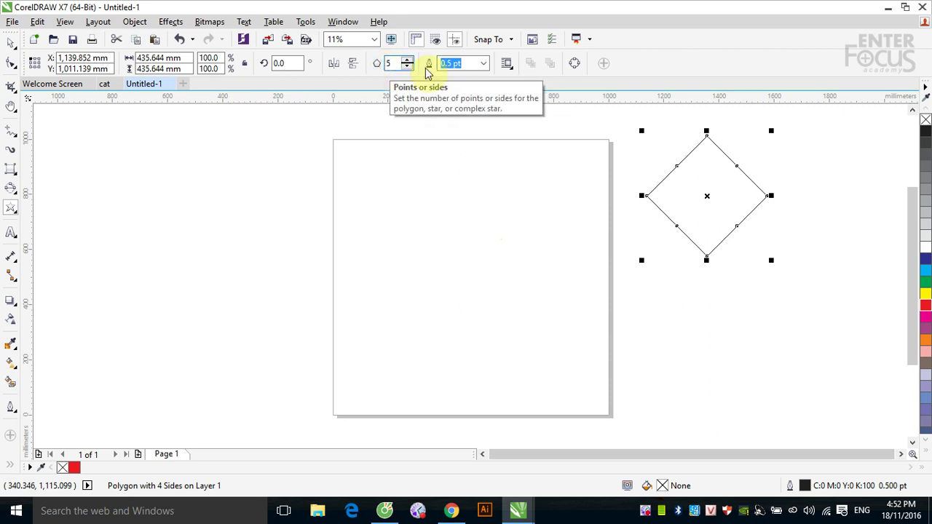
mouse_move(408, 212)
mouse_down()
mouse_move(525, 323)
mouse_move(481, 214)
mouse_move(482, 325)
mouse_move(505, 207)
mouse_move(533, 279)
mouse_move(531, 335)
mouse_move(558, 325)
mouse_move(513, 326)
mouse_up()
key(ctrl)
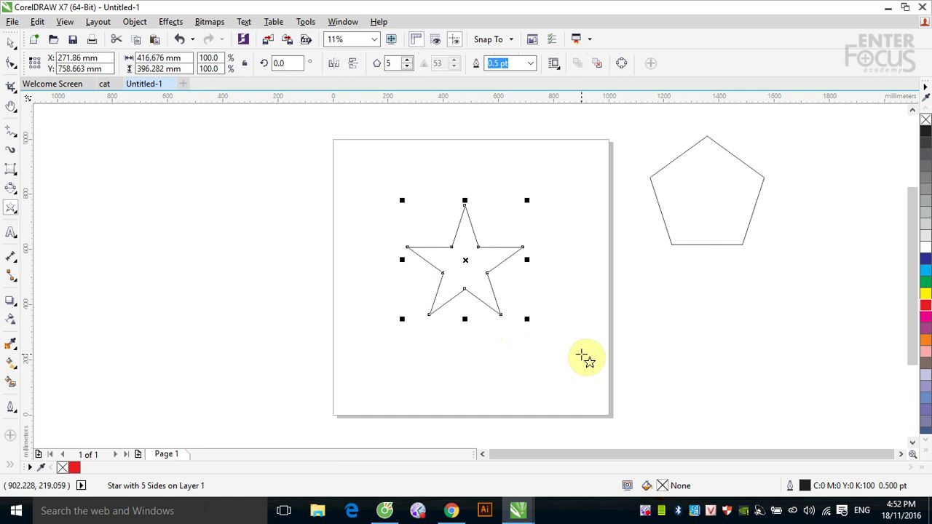
Reduce the star's number of points to 3 and raise it step by step to 7.
click(408, 66)
click(407, 66)
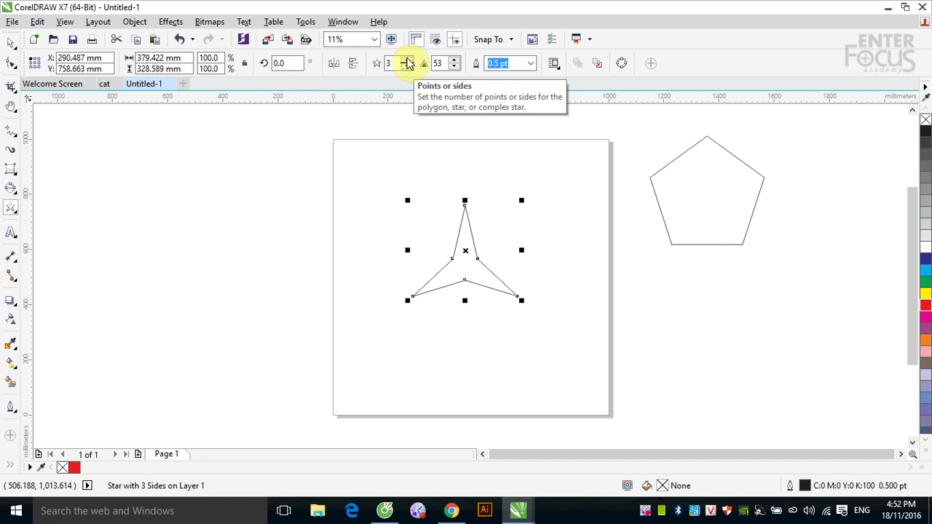
click(407, 60)
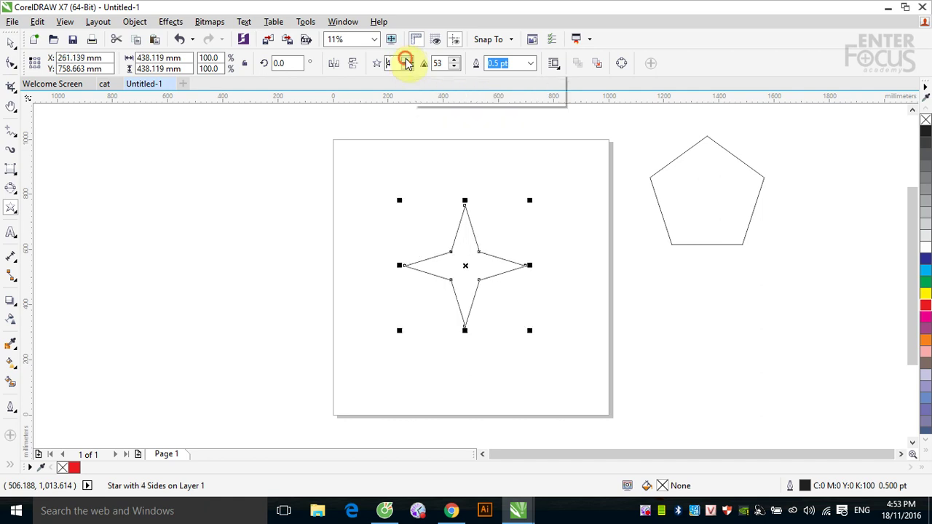
click(407, 61)
click(407, 60)
click(408, 61)
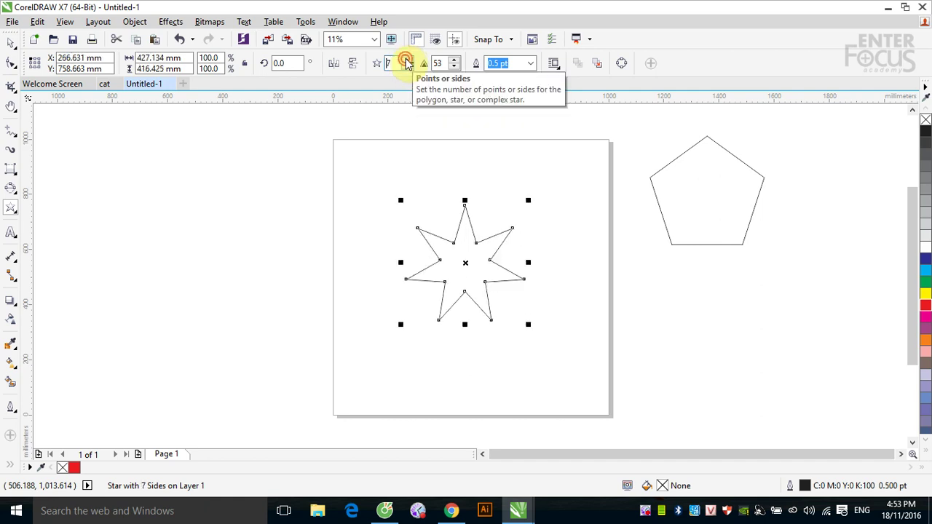
Set the star's number of points to 5 and raise its sharpness step by step to 69.
click(407, 60)
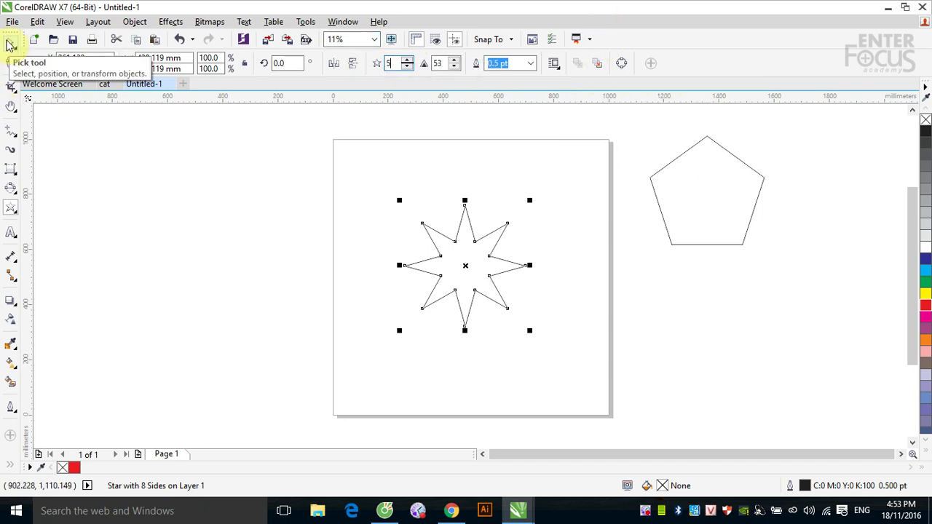
click(11, 42)
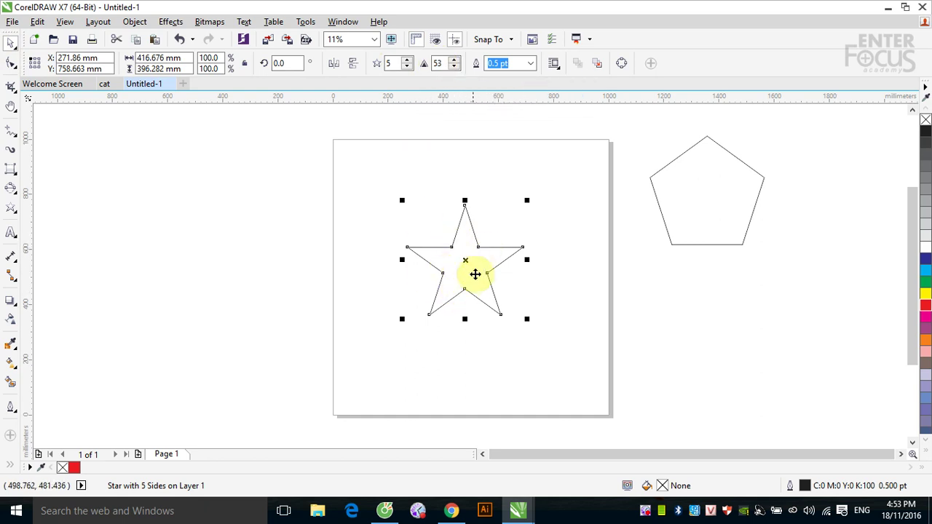
click(455, 60)
click(455, 60)
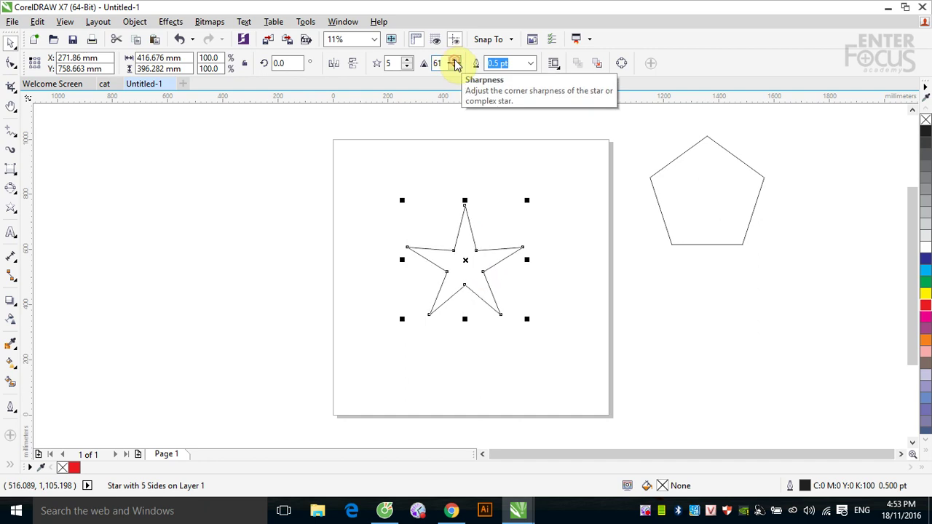
click(455, 60)
click(455, 60)
click(454, 60)
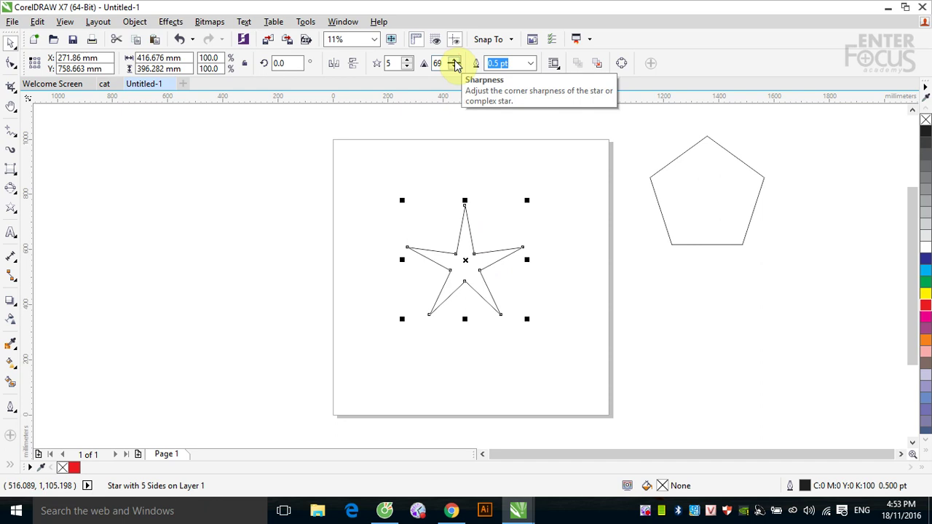
Lower the star's sharpness step by step to 42 and move the star off the page, to its upper left.
click(453, 67)
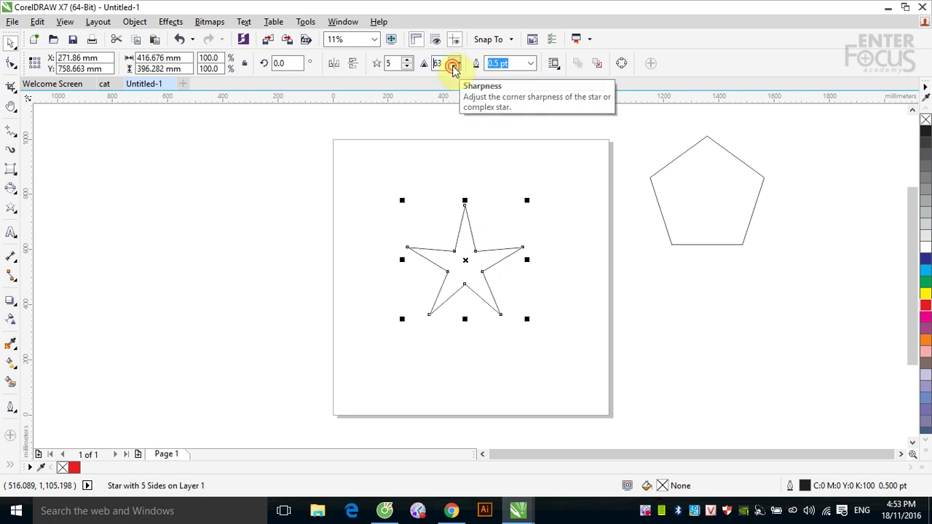
click(453, 67)
click(453, 67)
click(453, 67)
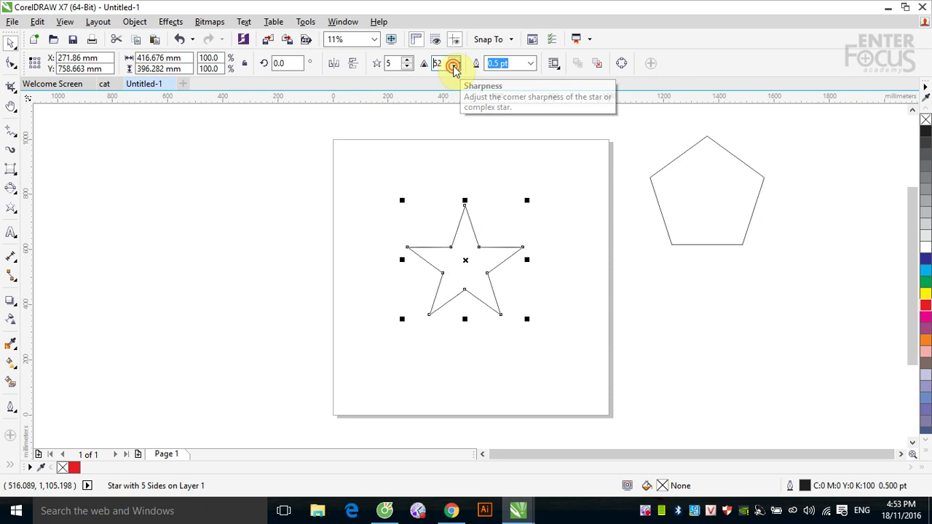
click(453, 67)
click(453, 67)
click(453, 67)
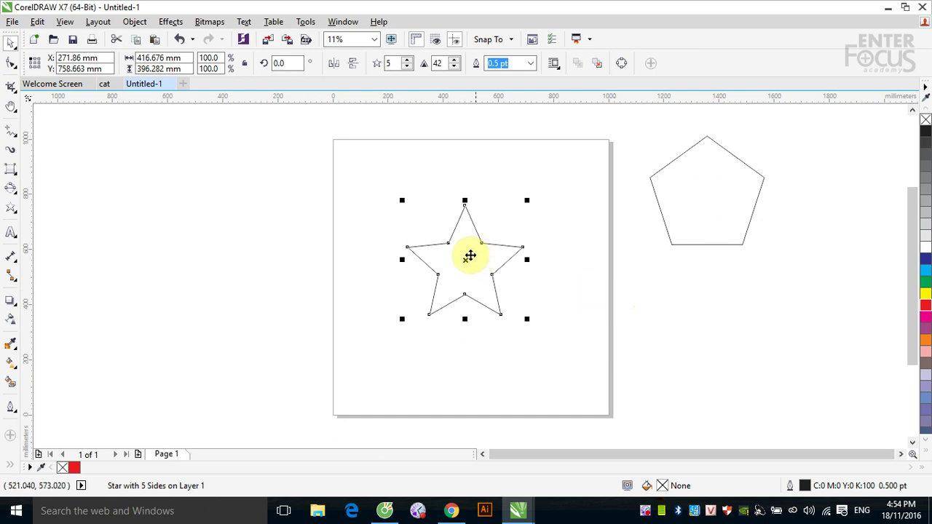
drag(467, 260, 174, 193)
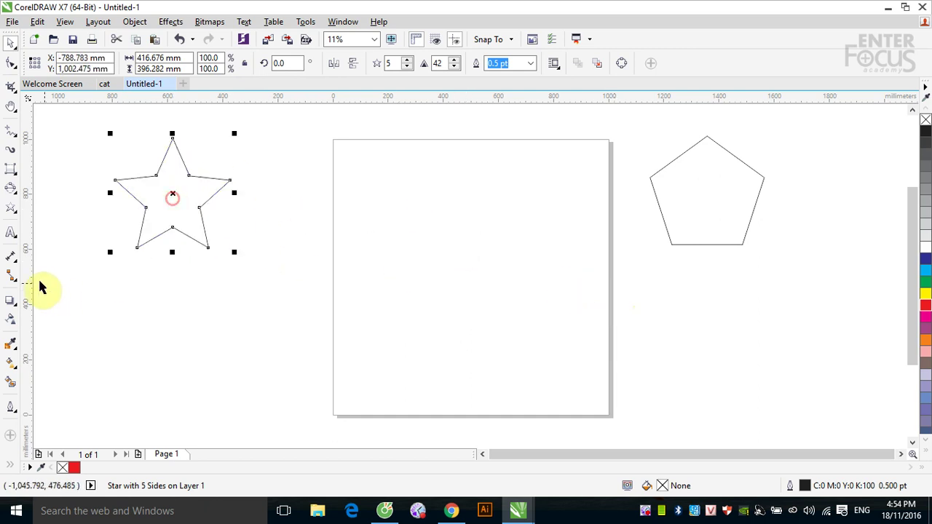
Draw a five-point complex star about 306 by 291 mm in the page's upper left part and fill it red.
click(11, 212)
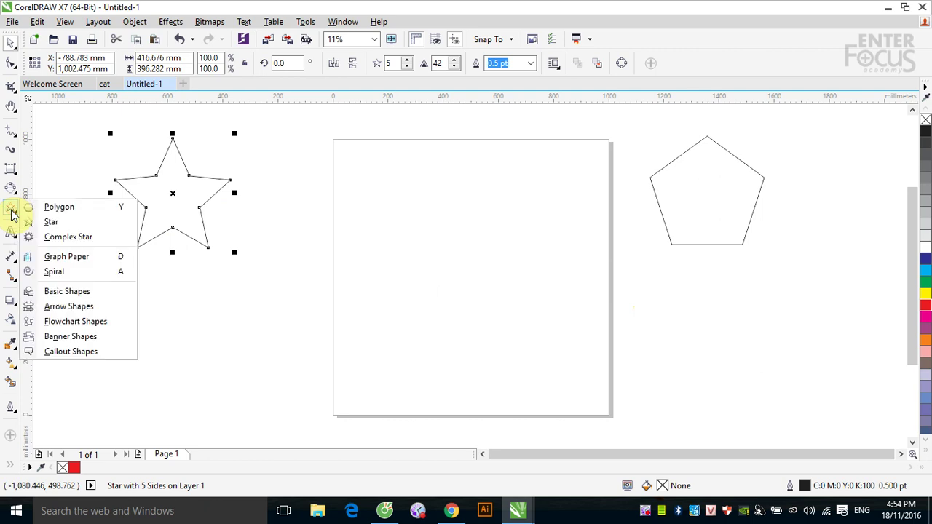
click(62, 239)
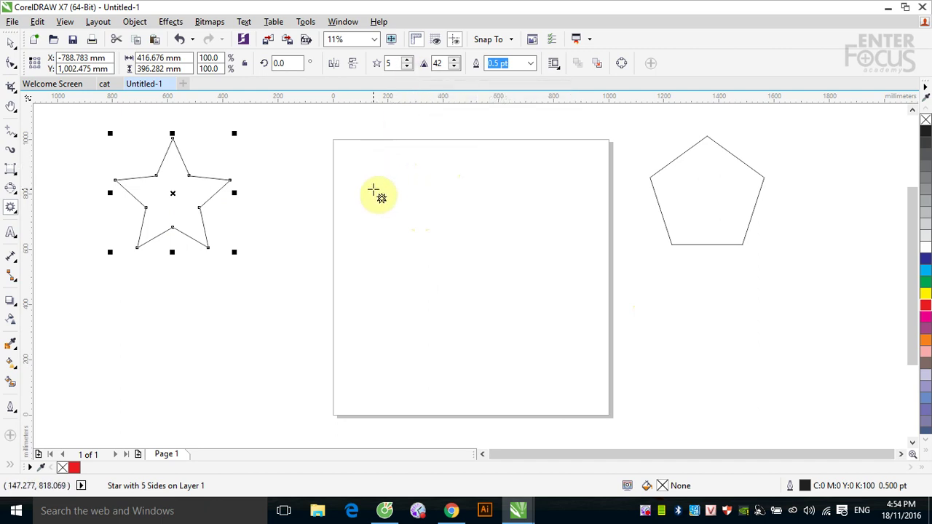
drag(373, 190, 461, 271)
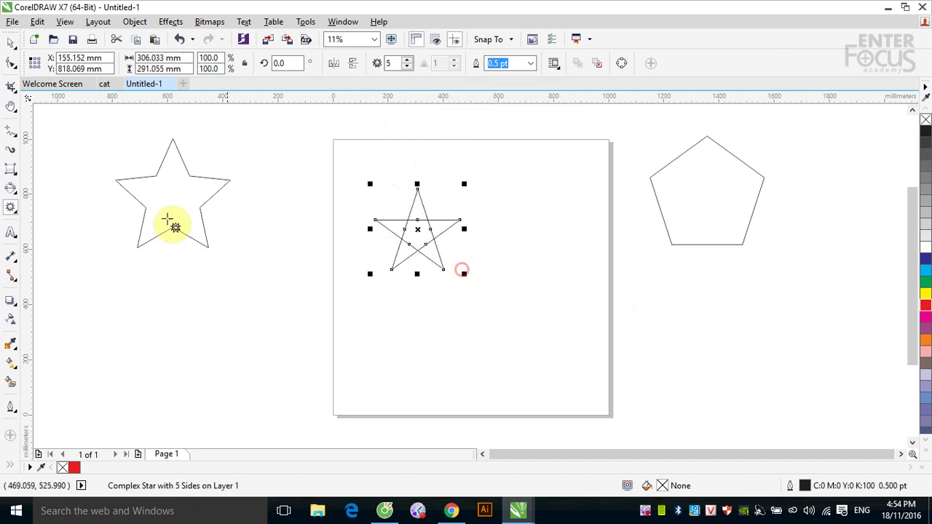
click(11, 43)
click(925, 305)
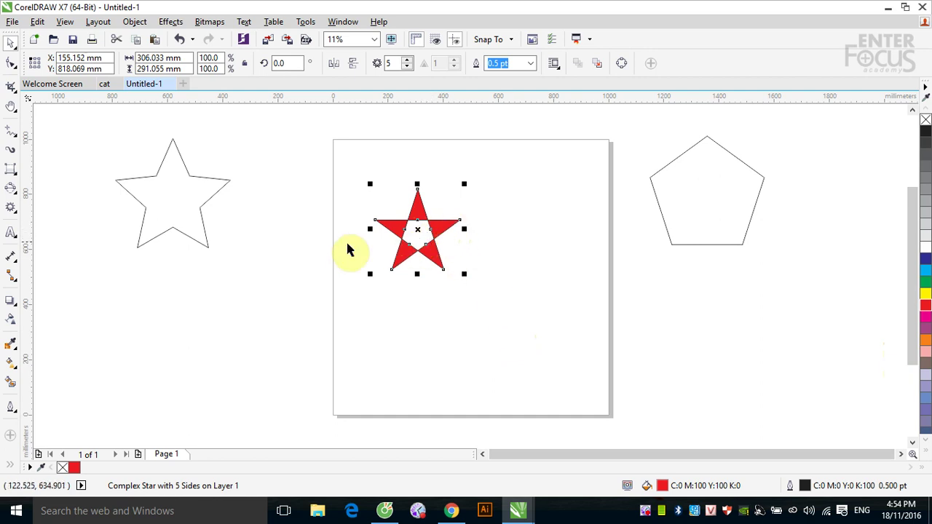
Draw a regular five-point star about 313 by 298 mm to the right of the complex star and move it closer beside it.
click(12, 212)
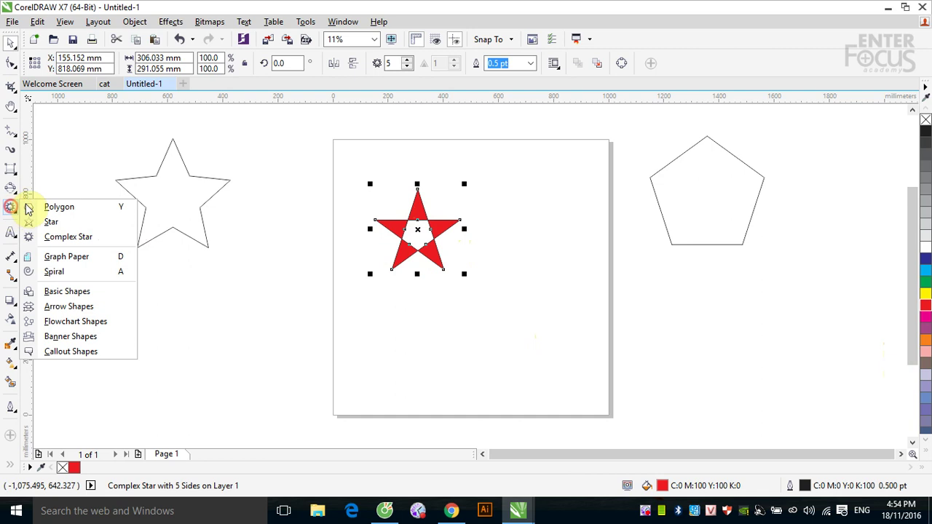
click(56, 223)
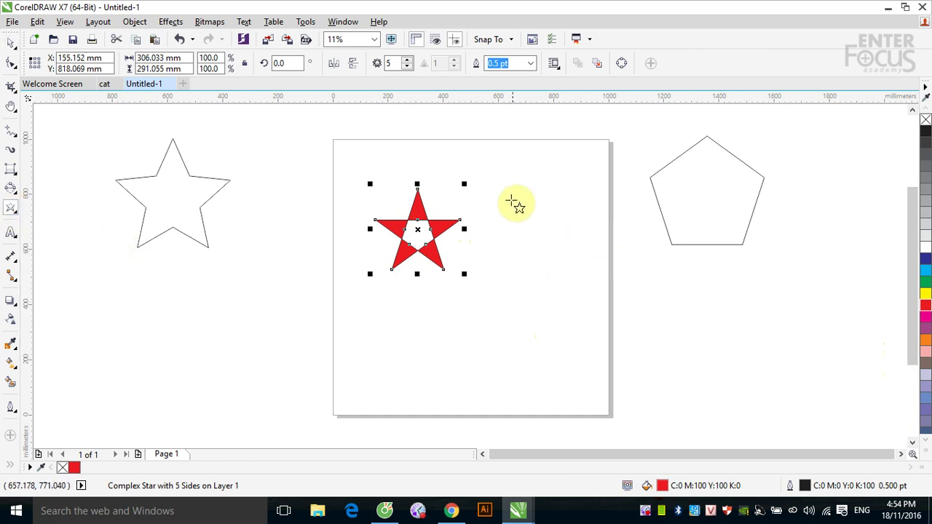
drag(505, 196, 569, 286)
click(6, 43)
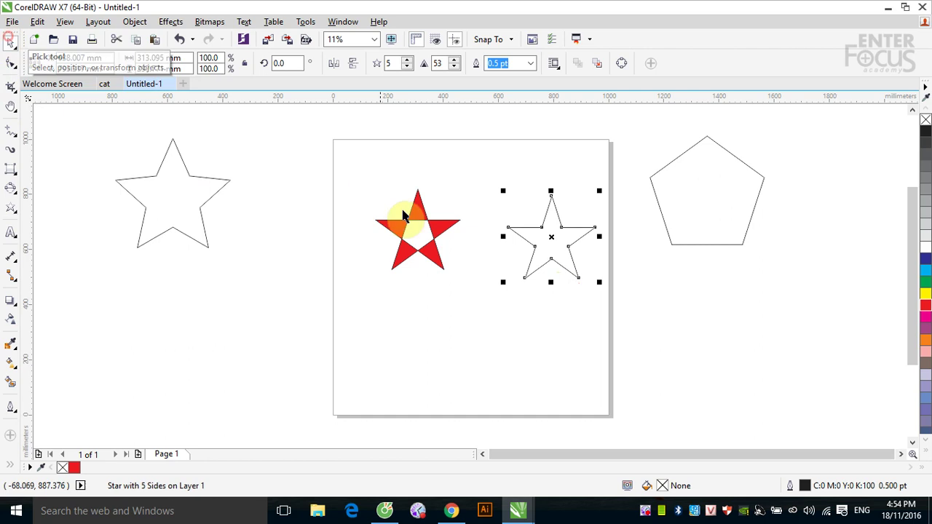
drag(546, 242, 511, 234)
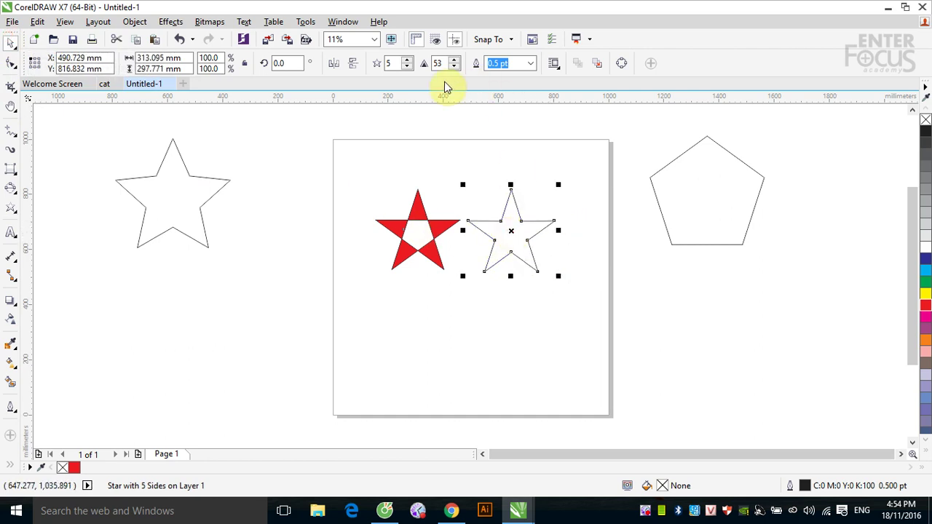
Reduce the regular star's number of points to 3 and raise it back to 5.
click(407, 67)
click(408, 67)
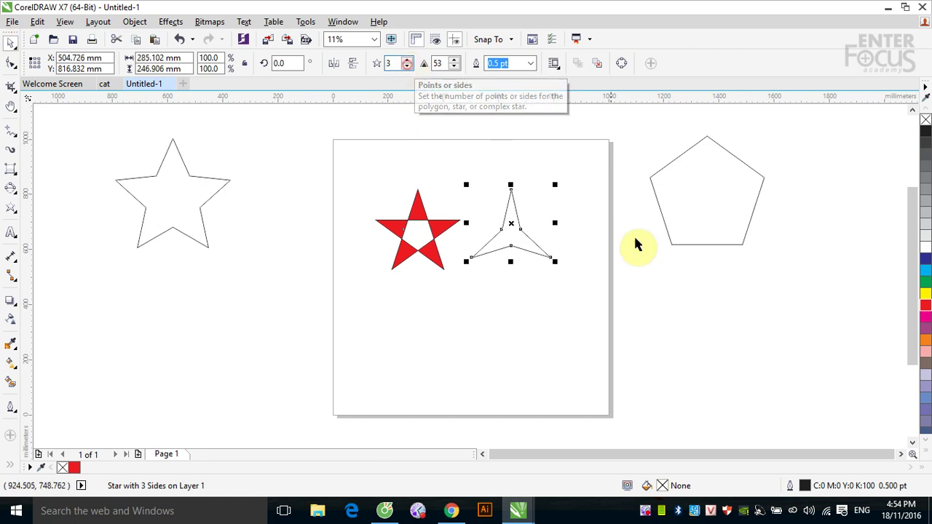
click(406, 60)
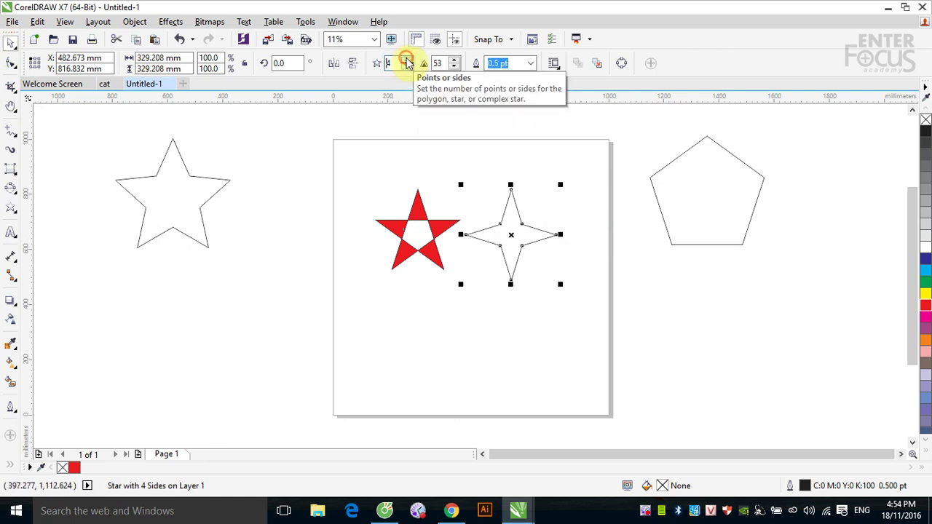
click(406, 60)
Raise the red complex star's number of points to 6 and return it to 5.
click(430, 253)
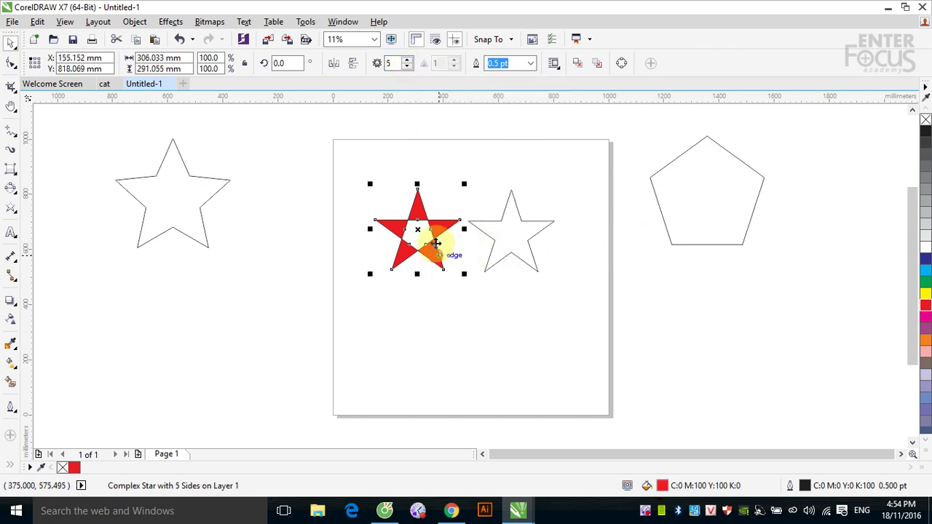
click(407, 60)
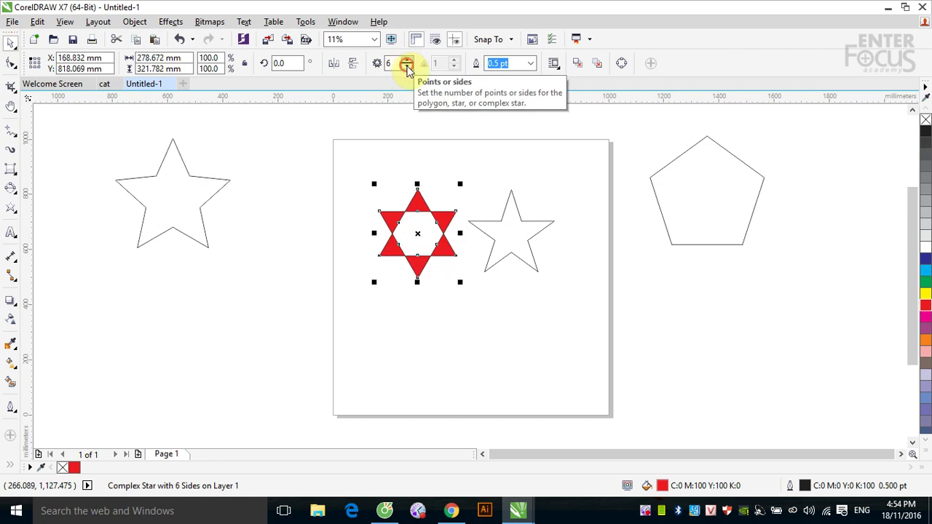
click(407, 67)
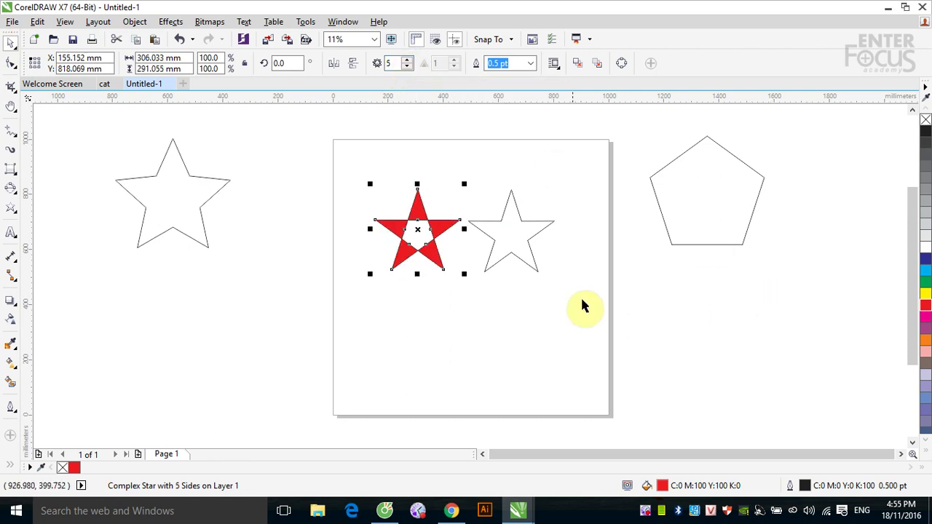
Fill the regular star beside the complex star with red and move it slightly to the right.
click(528, 266)
click(528, 266)
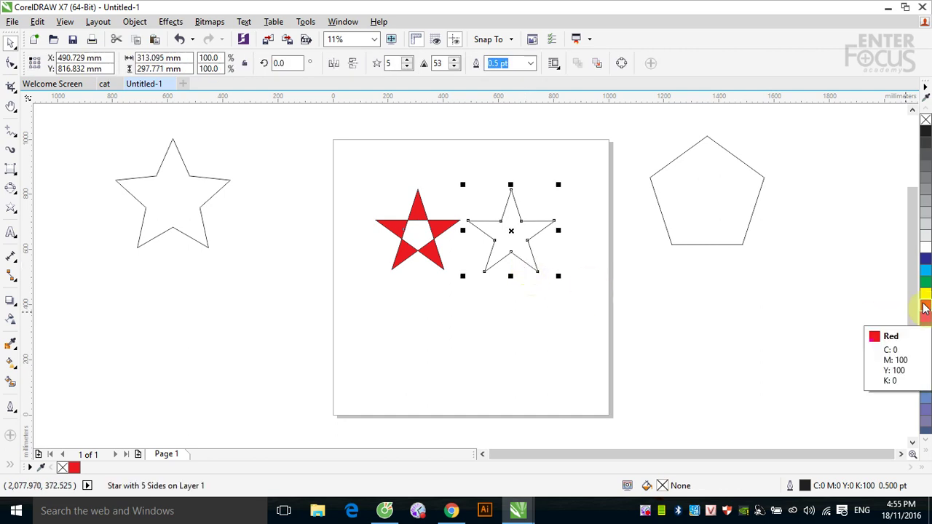
click(925, 305)
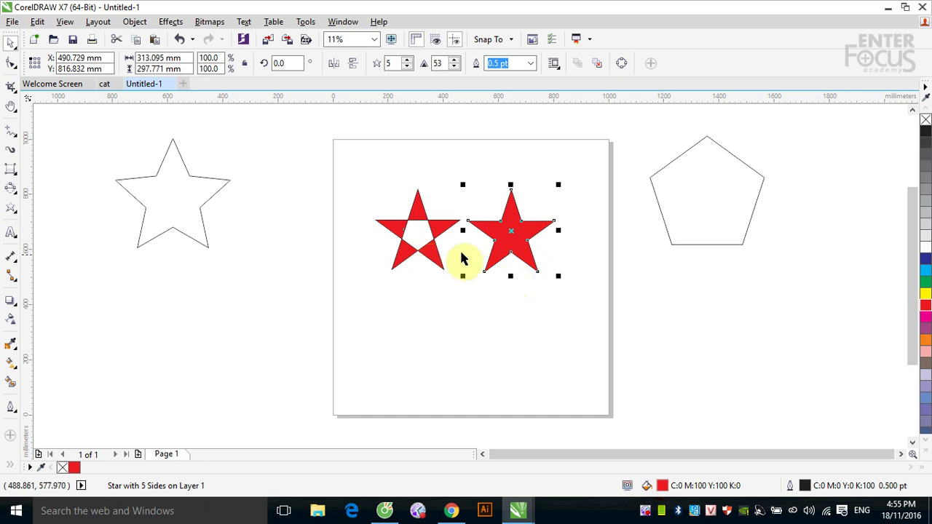
mouse_move(510, 223)
mouse_down()
mouse_move(517, 228)
mouse_move(500, 234)
mouse_move(518, 228)
mouse_up()
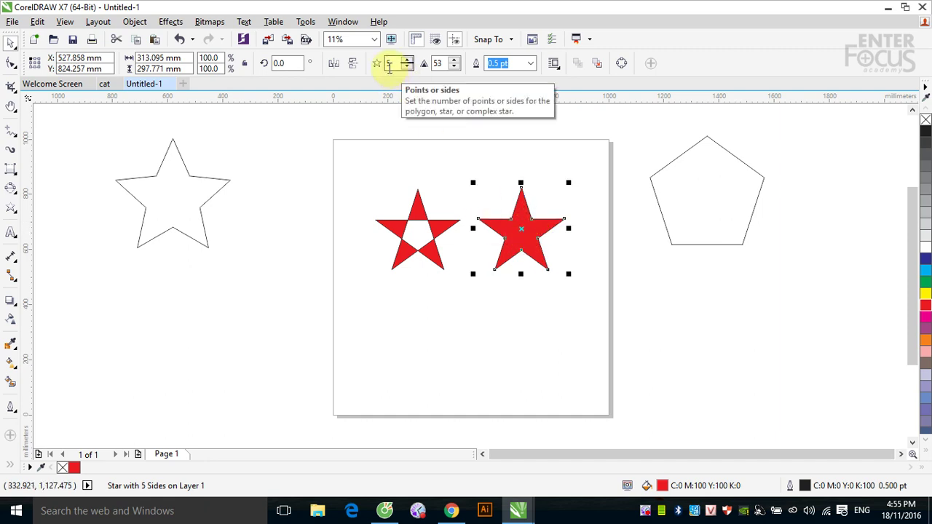
Compare the point and sharpness settings of both red stars, and move the regular one off the page, below the outlined star.
click(416, 210)
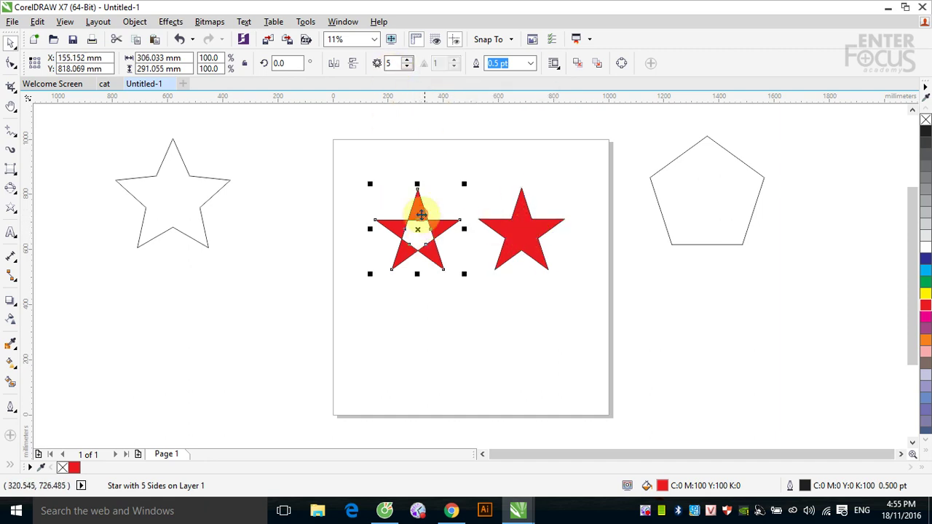
click(514, 216)
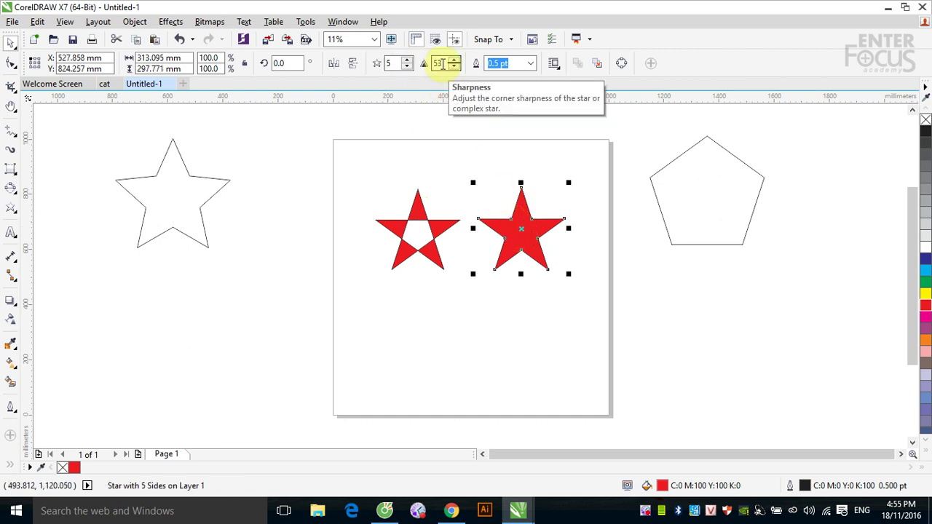
click(416, 210)
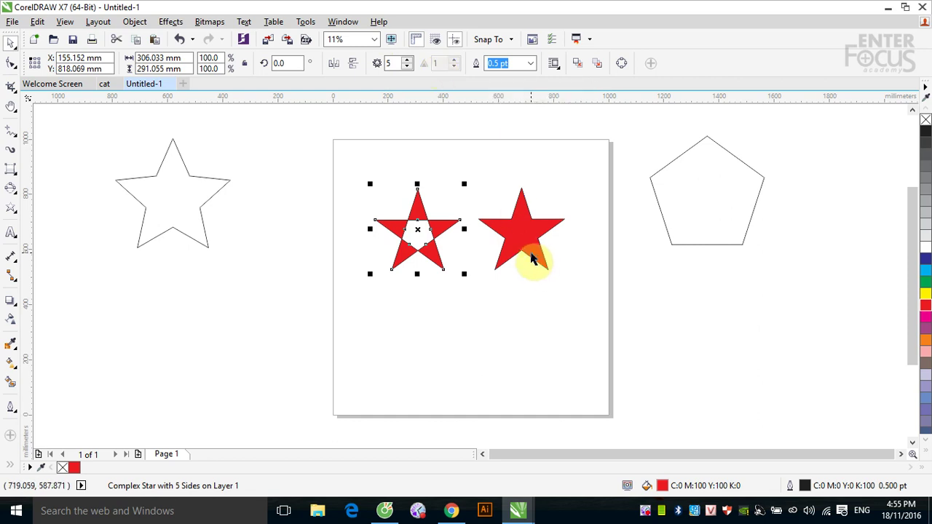
drag(531, 251, 156, 324)
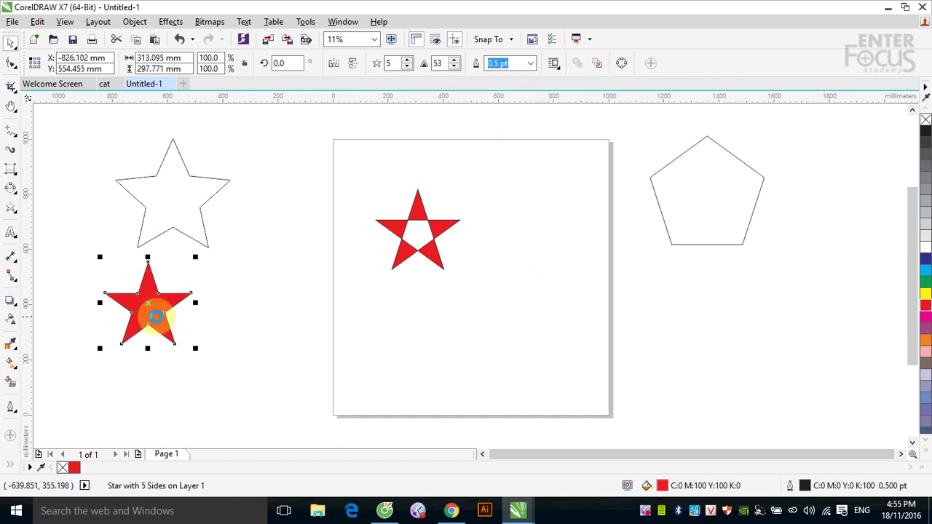
Raise the complex star's number of points to 7.
click(422, 212)
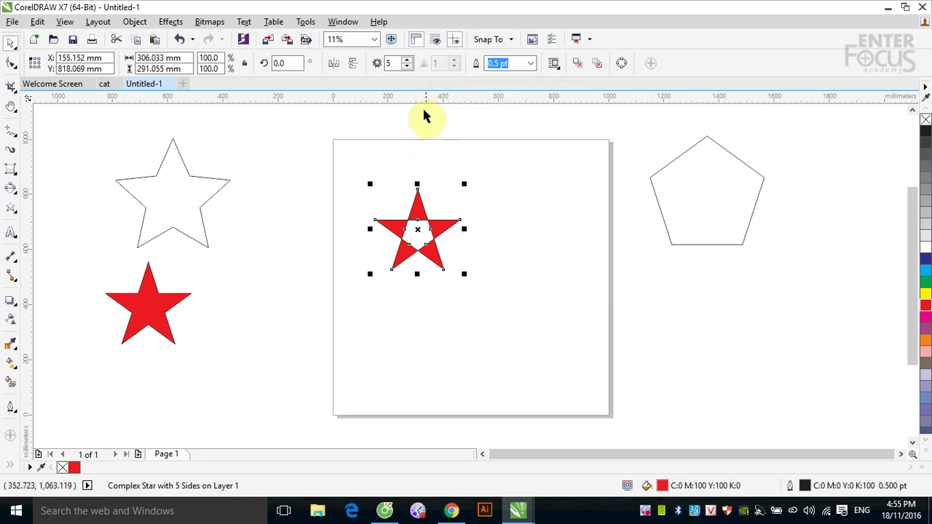
click(407, 60)
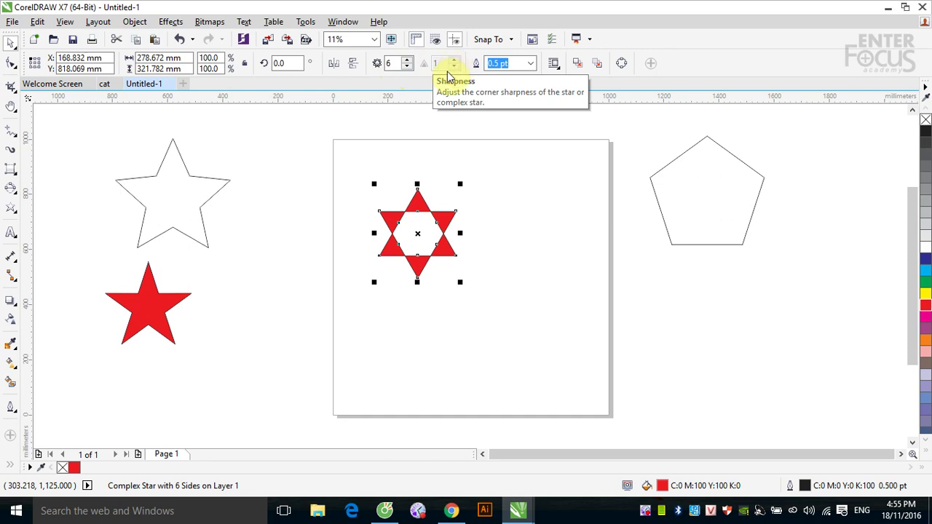
click(407, 59)
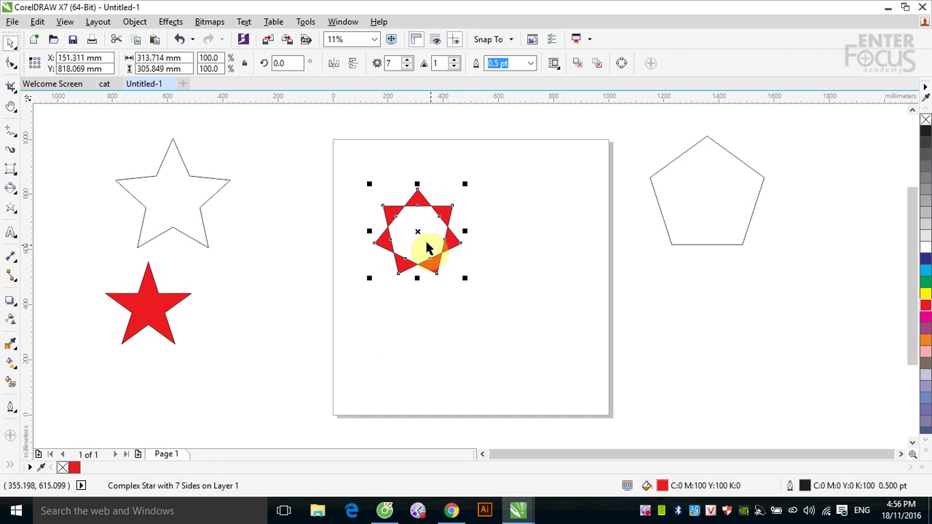
Duplicate the seven-point complex star to its right and set the copy's sharpness to 2.
drag(417, 231, 518, 231)
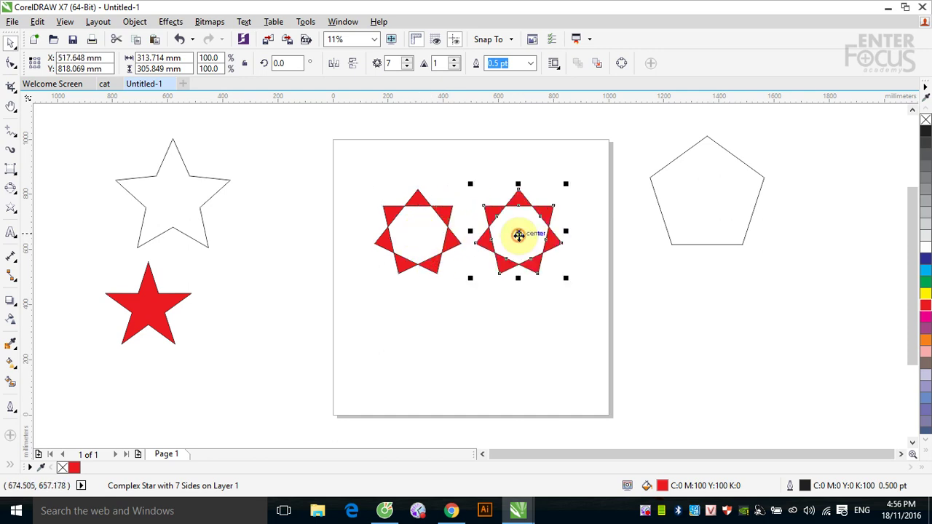
click(454, 64)
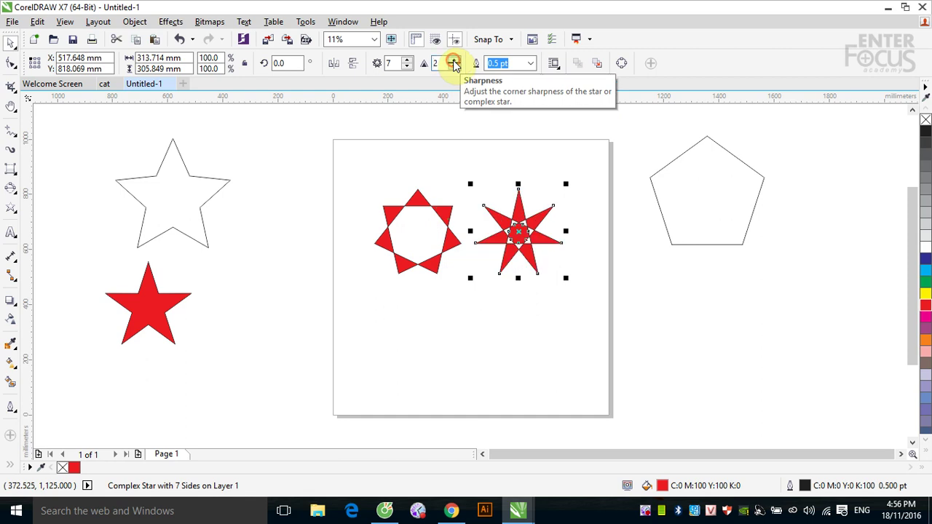
click(687, 318)
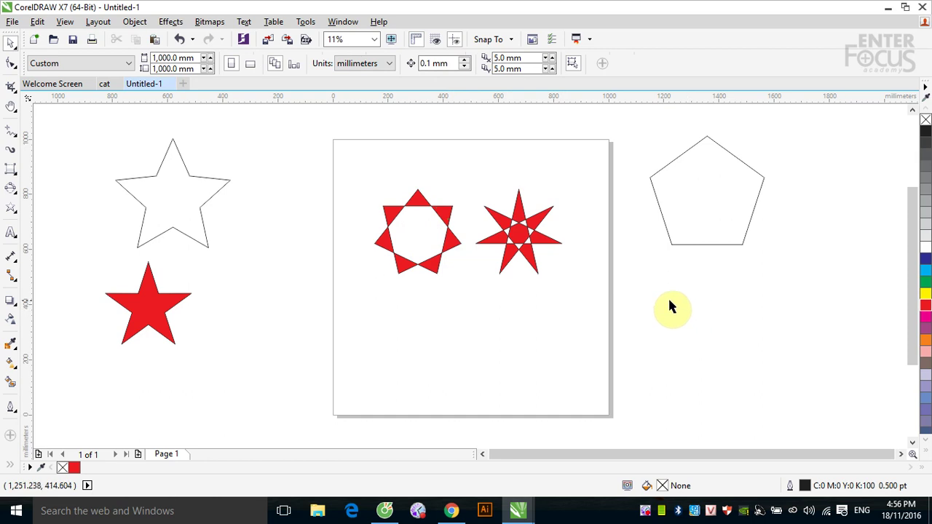
key(z)
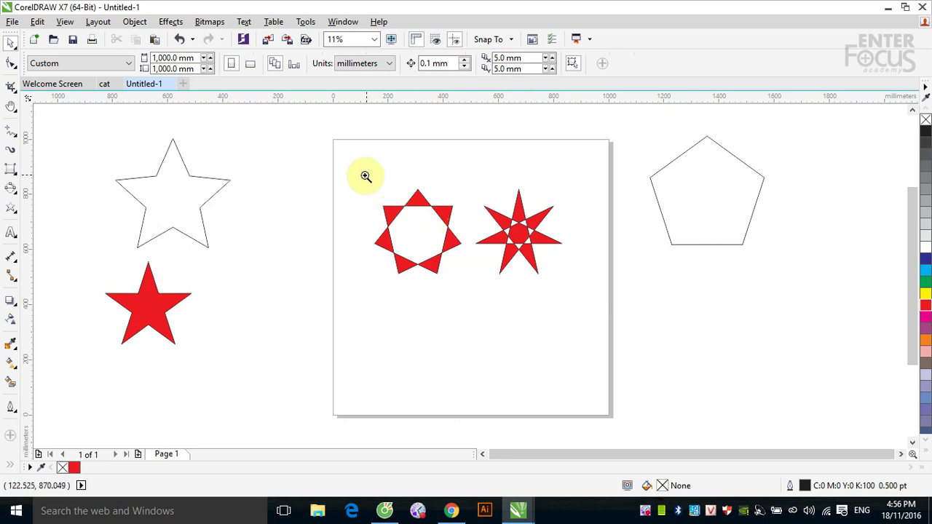
Raise the complex star on the page's right side to 9 points and set its sharpness to 3.
drag(367, 178, 575, 308)
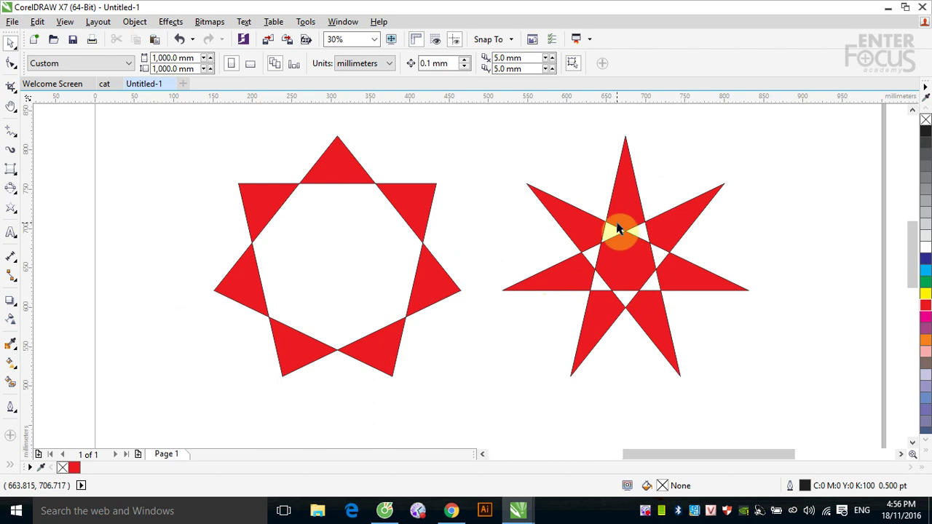
click(599, 208)
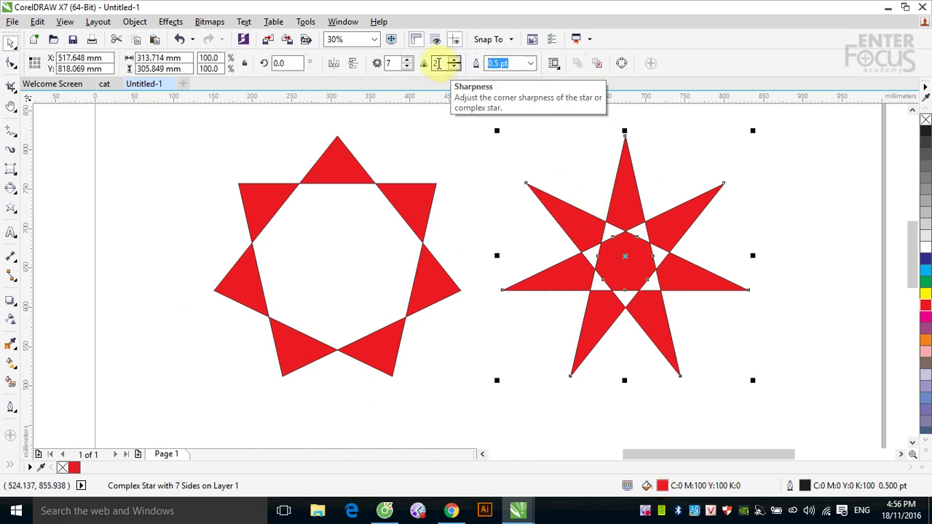
click(642, 233)
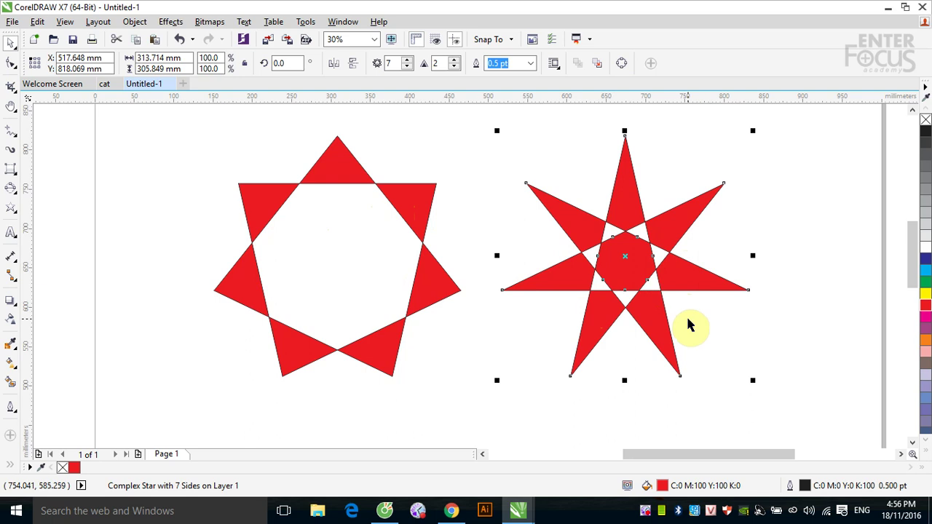
click(634, 292)
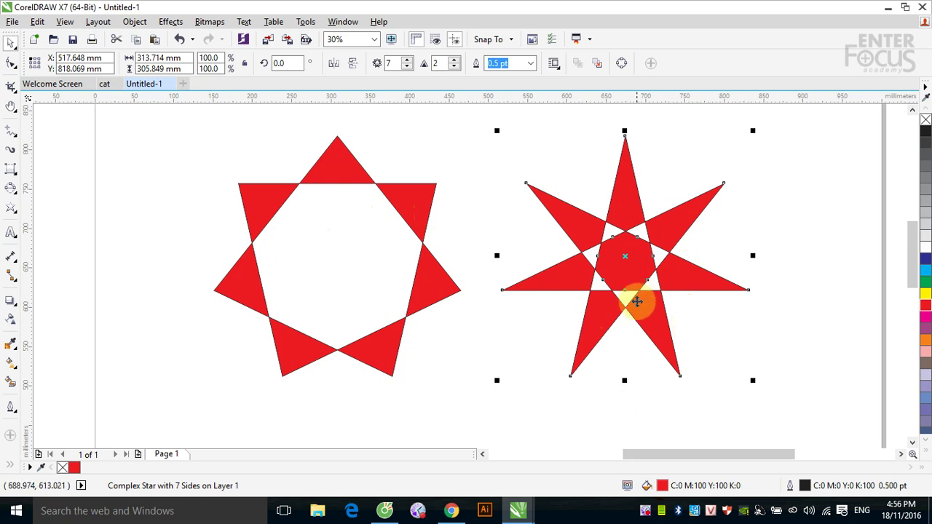
scroll(636, 297, down, 3)
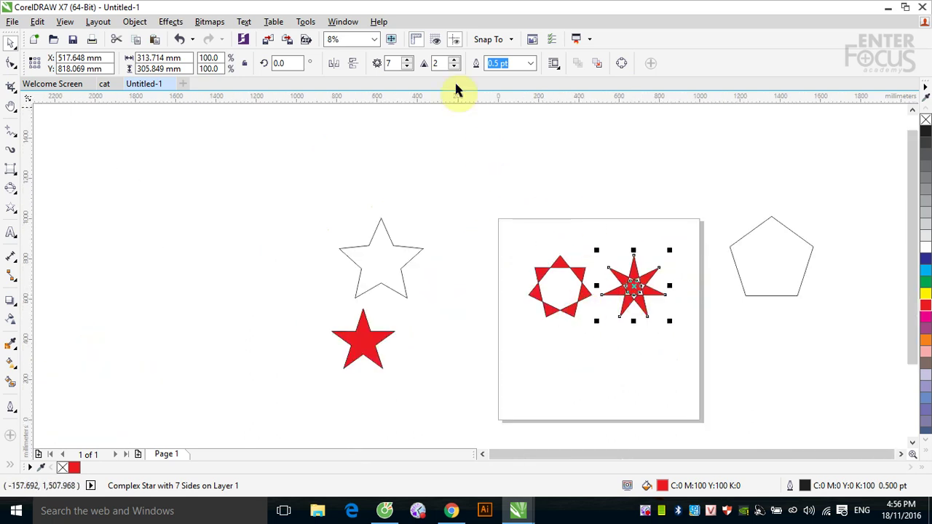
click(407, 63)
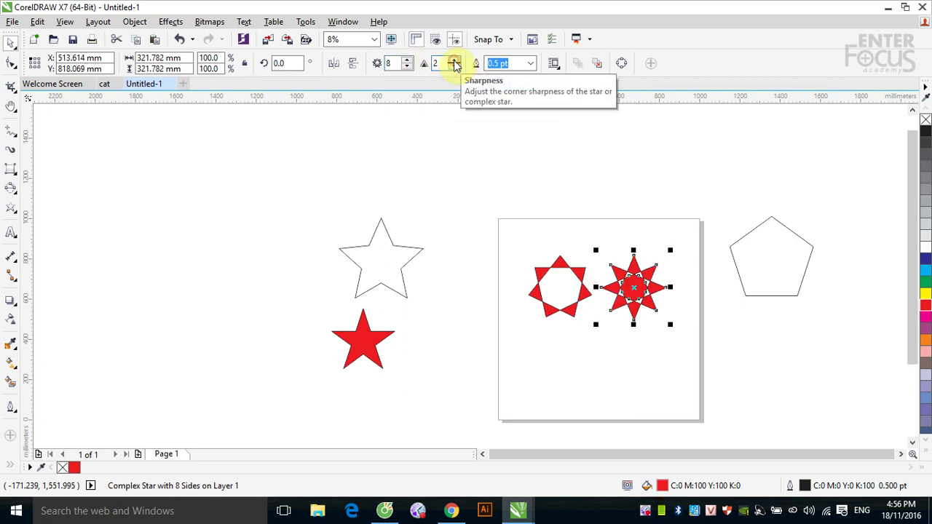
click(407, 61)
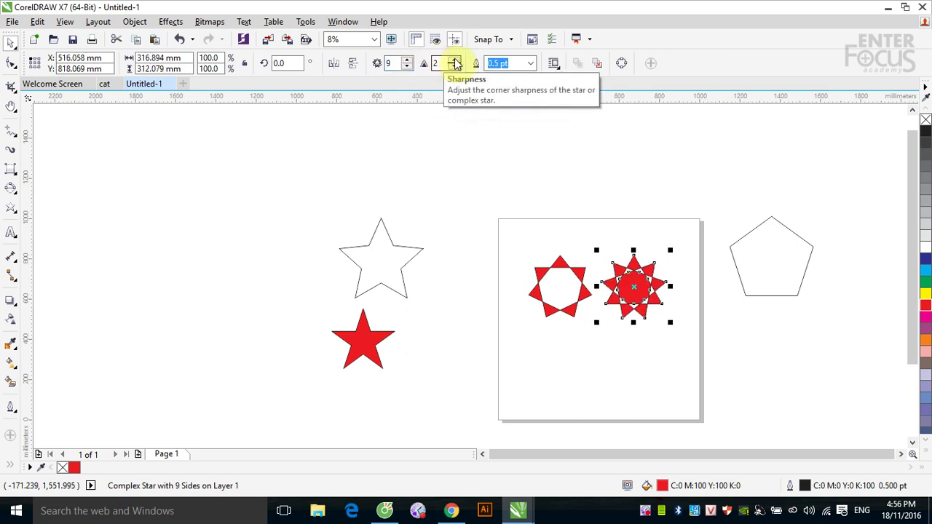
click(455, 61)
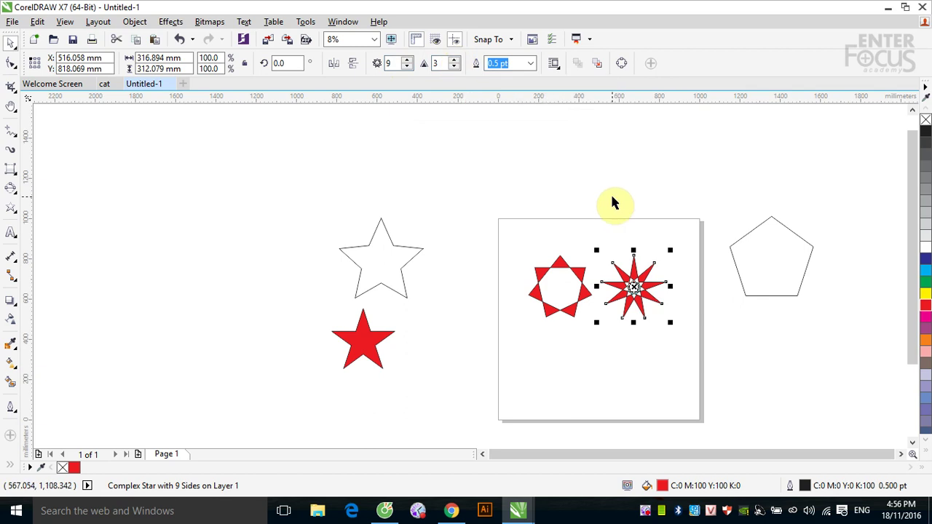
Delete the outlined pentagon beside the page.
click(790, 230)
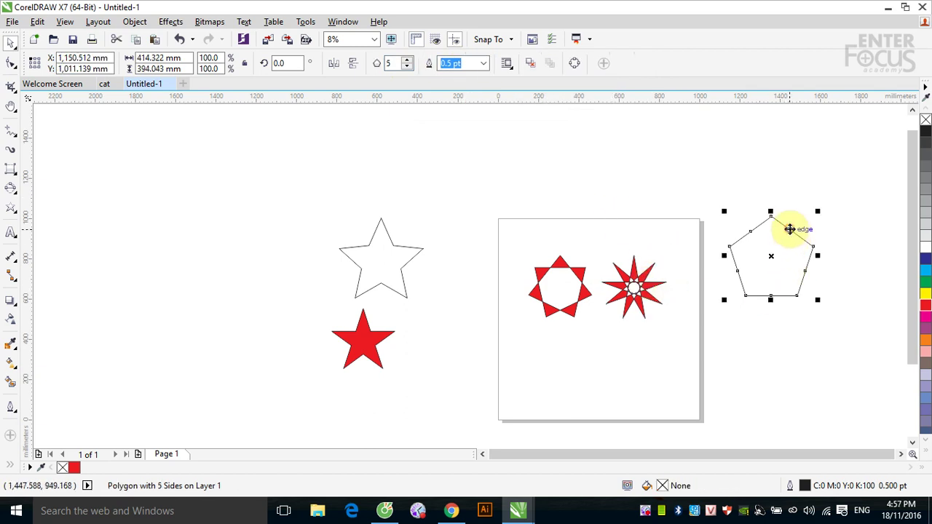
key(Delete)
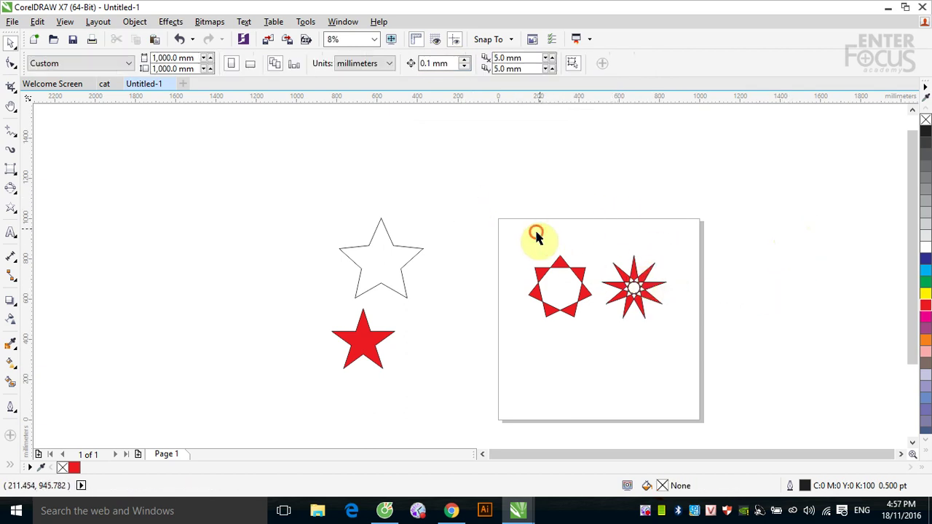
Move both complex stars slightly left on the page and duplicate the nine-pointed one to its right.
drag(508, 241, 664, 320)
drag(624, 286, 687, 283)
click(630, 356)
click(611, 287)
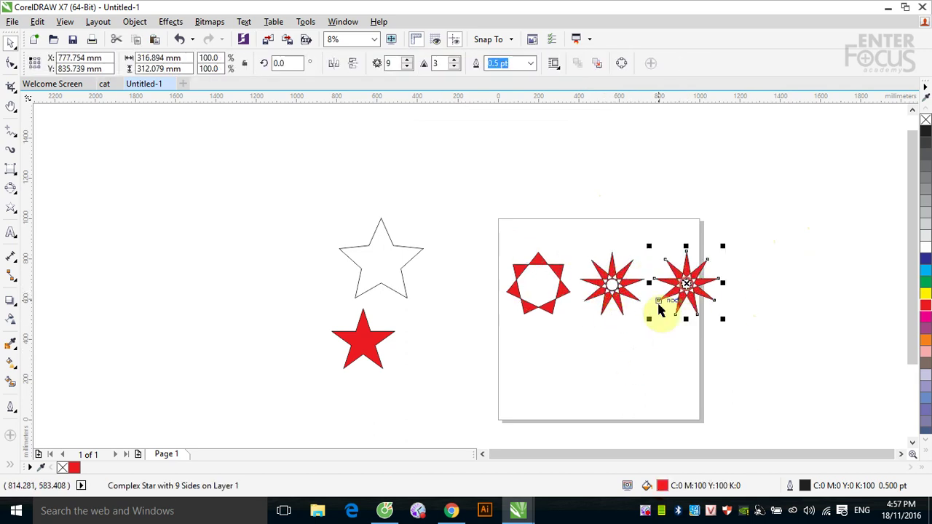
Set the middle complex star's sharpness to 2 and raise its number of points to 10.
click(626, 298)
click(453, 67)
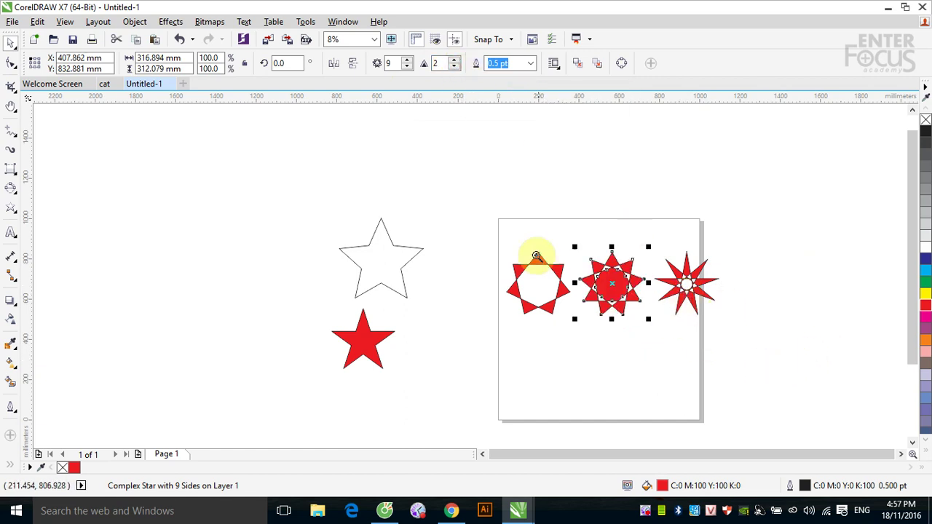
drag(500, 240, 734, 333)
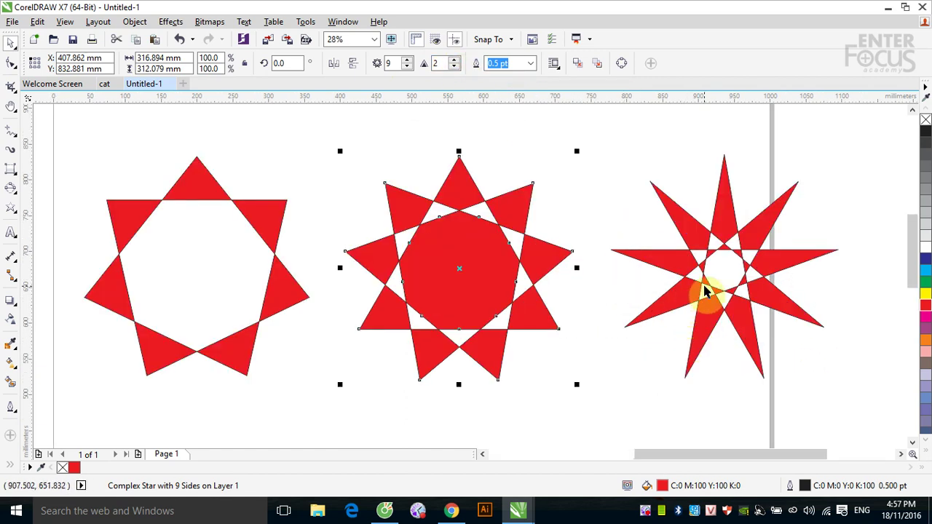
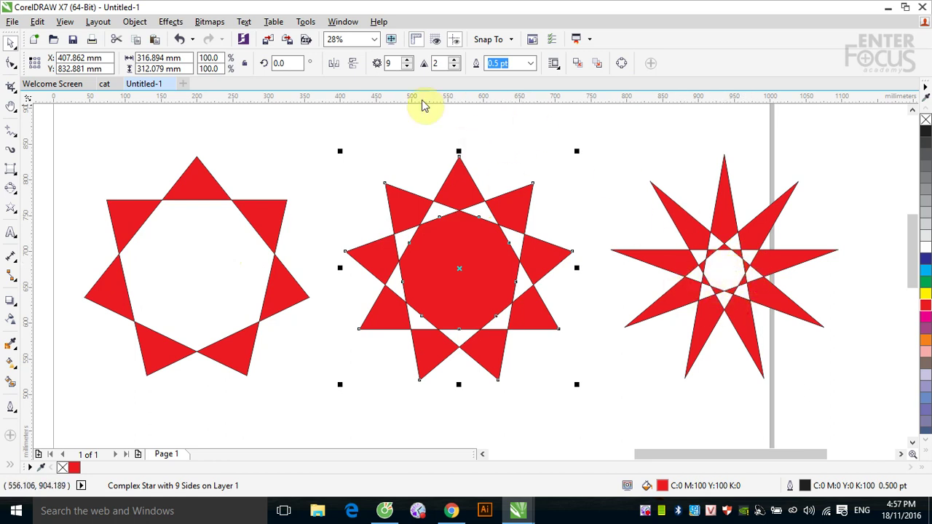
click(408, 61)
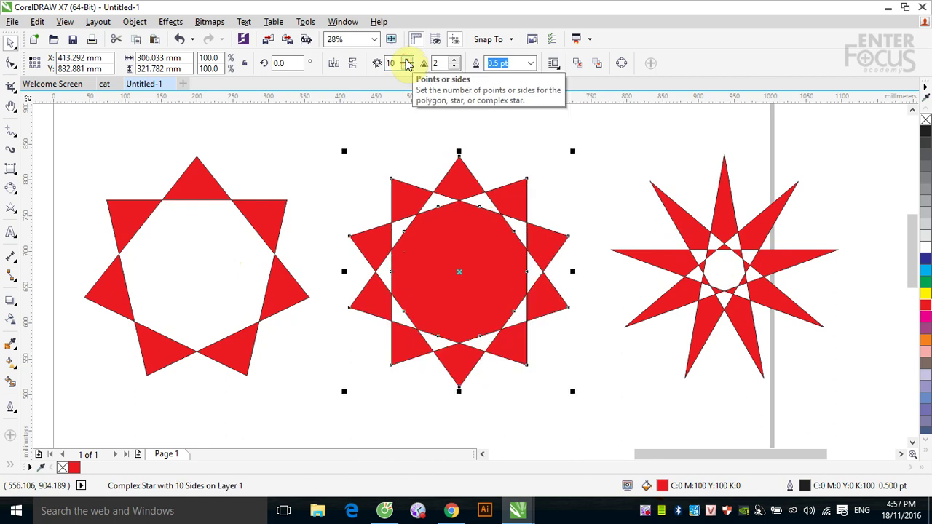
Raise the rightmost complex star to 11 points, set its sharpness to 4 and inspect the overlaps at its centre.
click(719, 205)
click(407, 60)
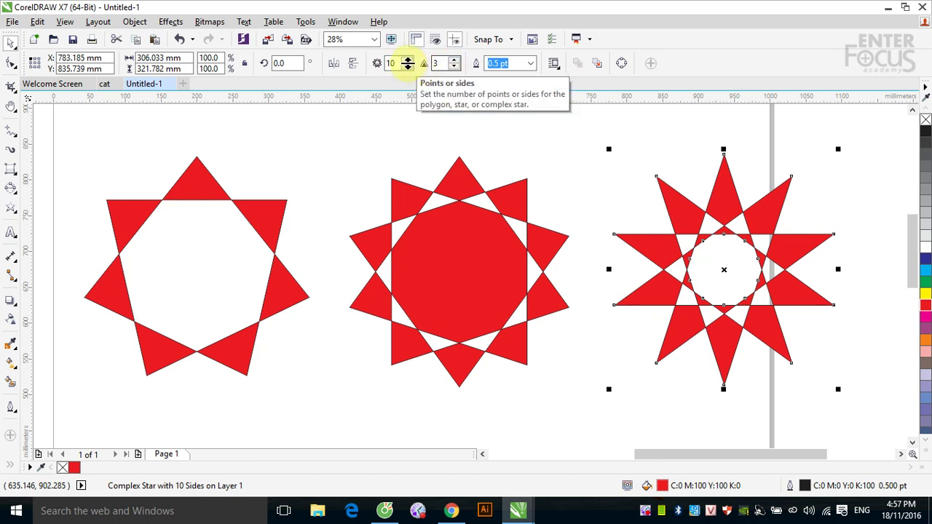
click(408, 61)
click(454, 60)
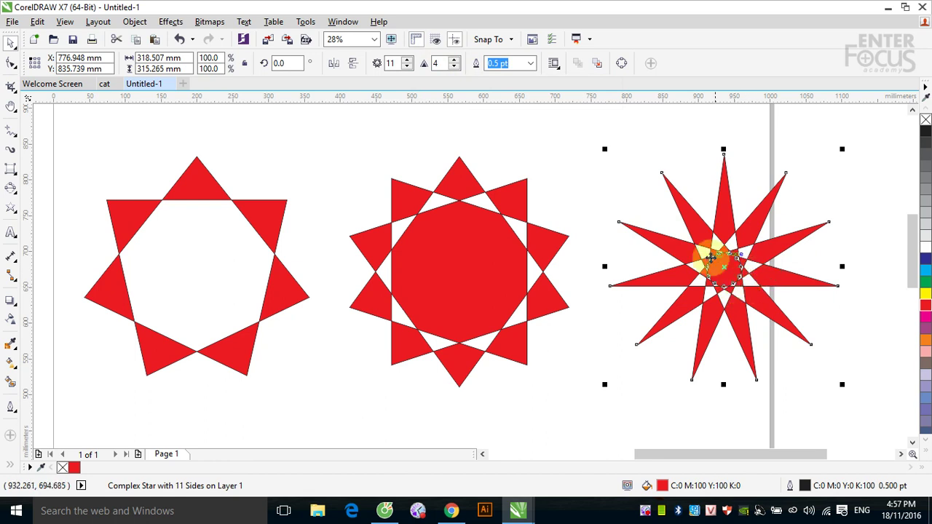
click(813, 185)
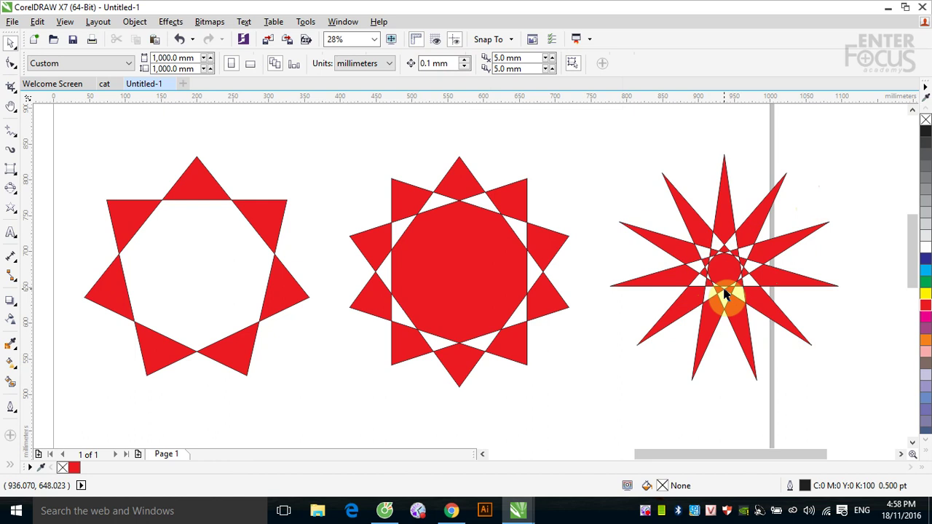
drag(671, 222, 794, 319)
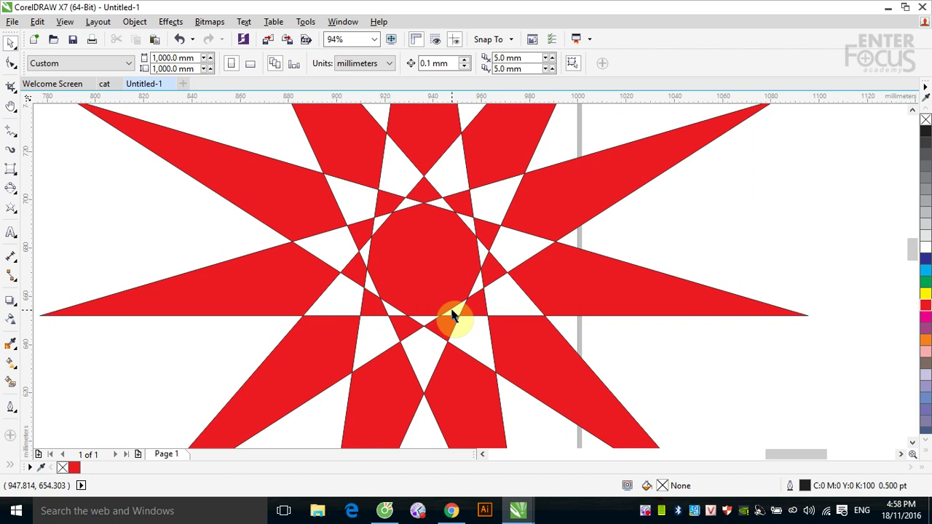
scroll(451, 314, down, 8)
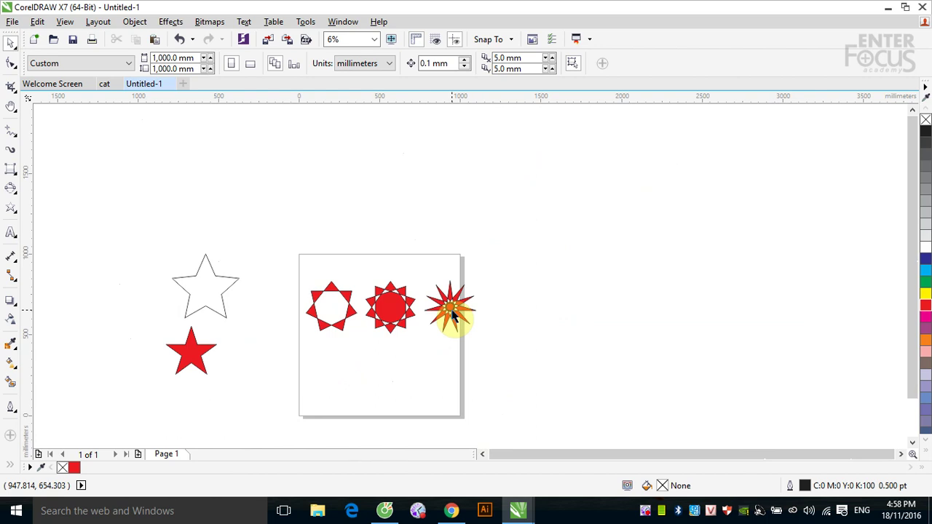
click(12, 209)
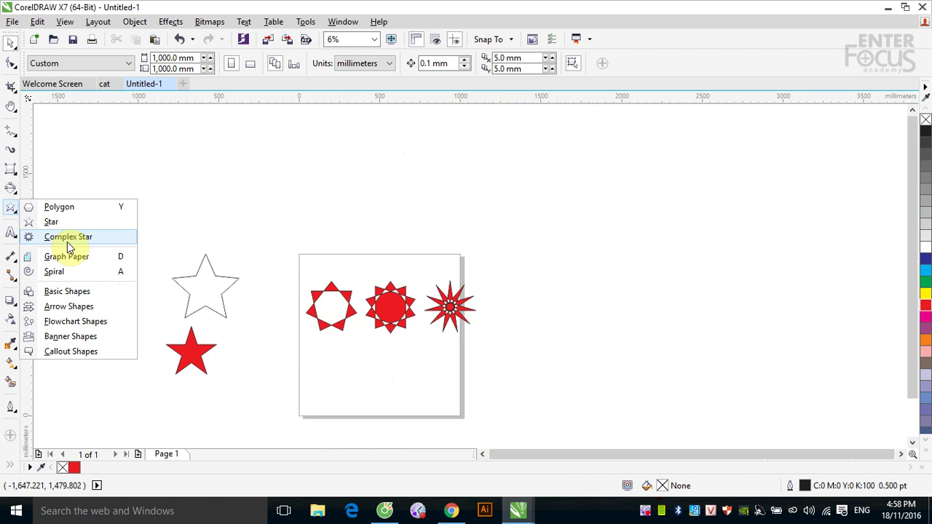
mouse_move(11, 170)
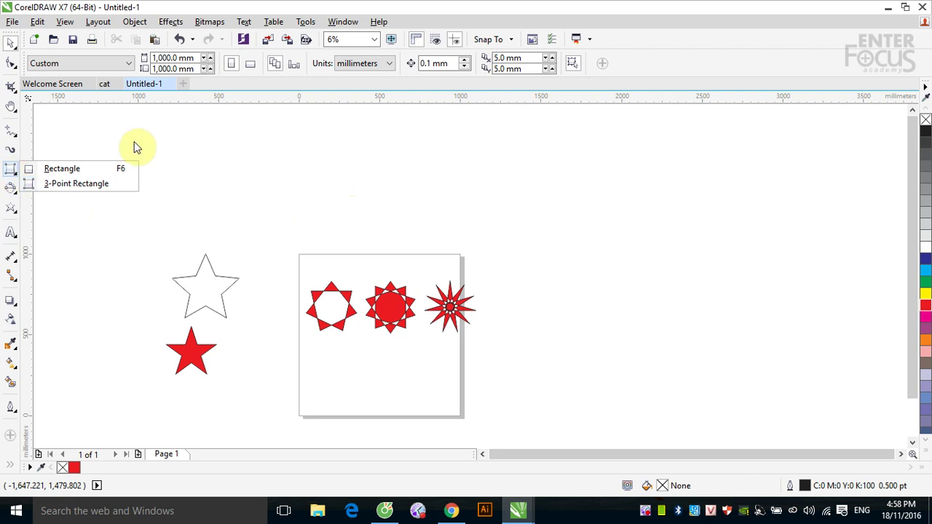
click(148, 181)
Delete all five stars on and beside the page.
drag(120, 235, 529, 398)
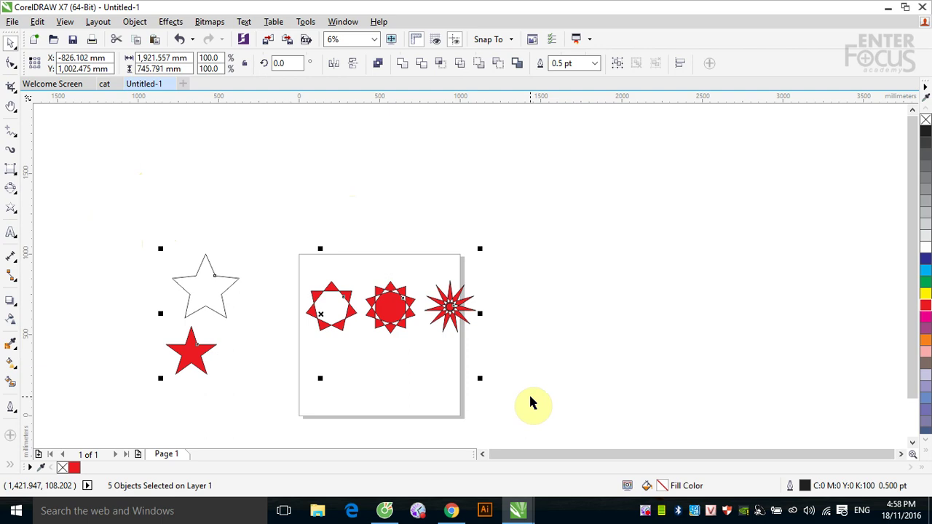
key(Delete)
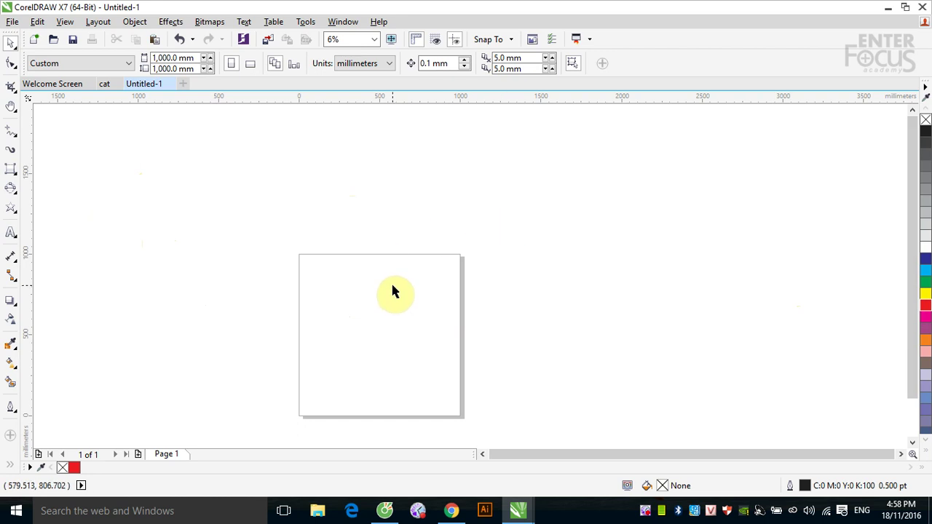
Draw a rectangle about 449 mm wide and 466 mm high on the page and fill it with yellow.
click(11, 173)
click(10, 173)
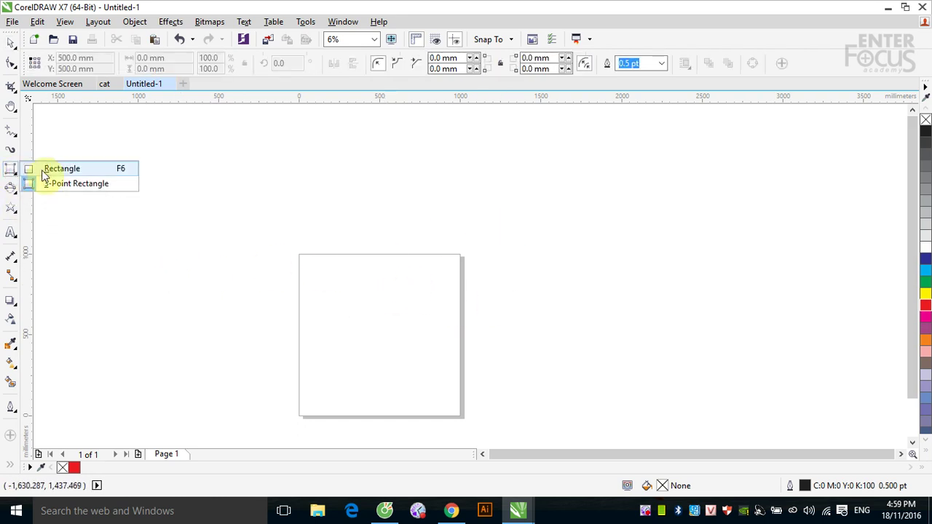
click(43, 169)
drag(326, 290, 400, 367)
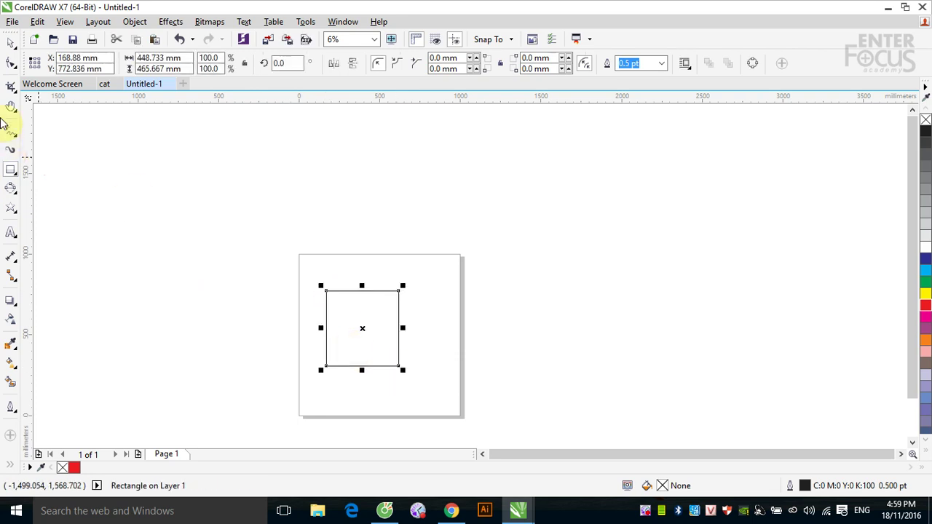
click(8, 45)
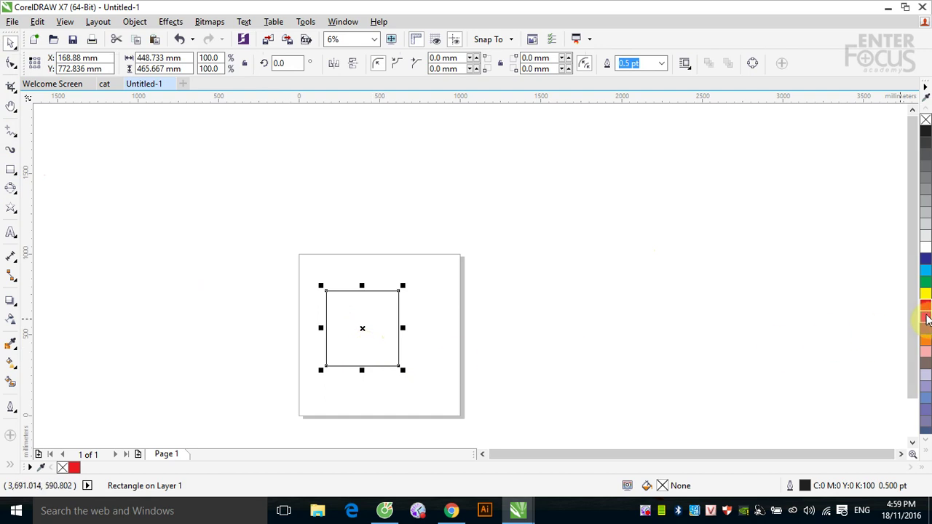
click(926, 296)
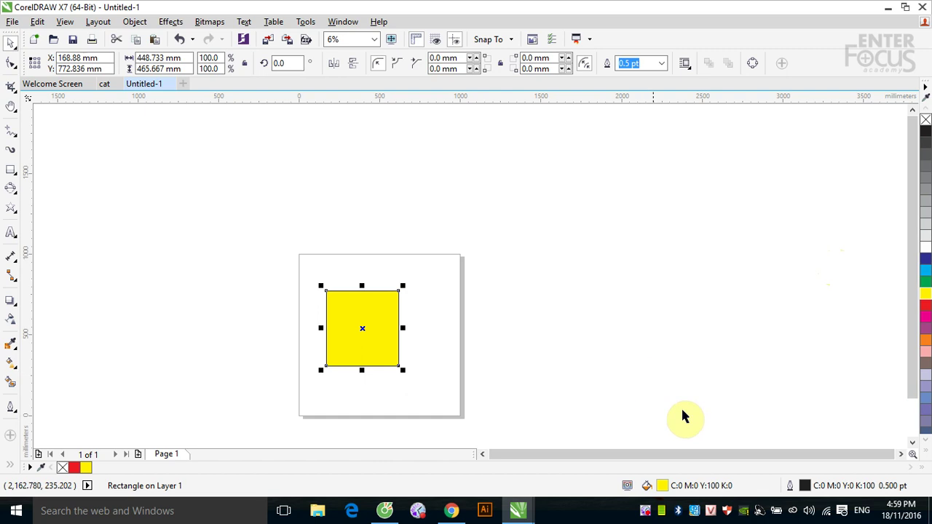
Look through the remaining colour swatches of the CMYK palette down to its last one.
click(928, 444)
click(927, 445)
click(927, 445)
click(927, 445)
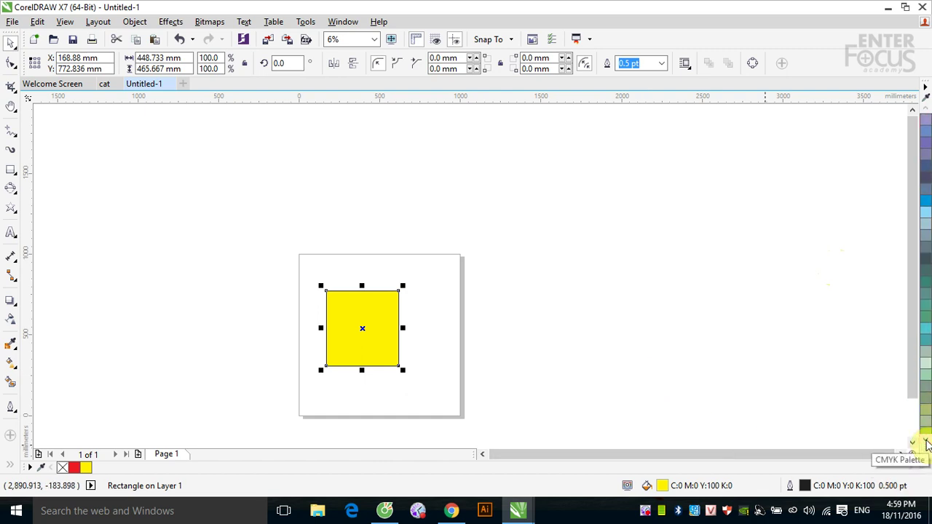
click(928, 444)
click(927, 444)
click(927, 444)
click(928, 444)
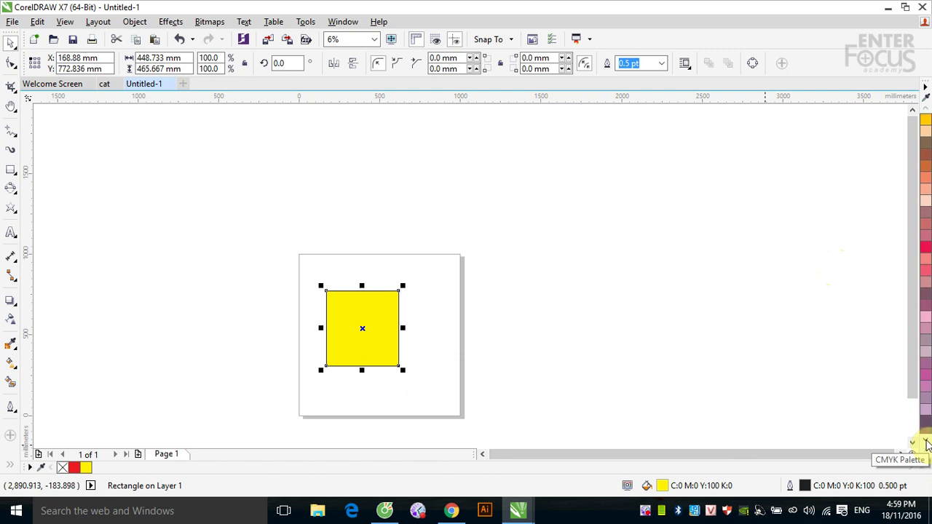
click(927, 444)
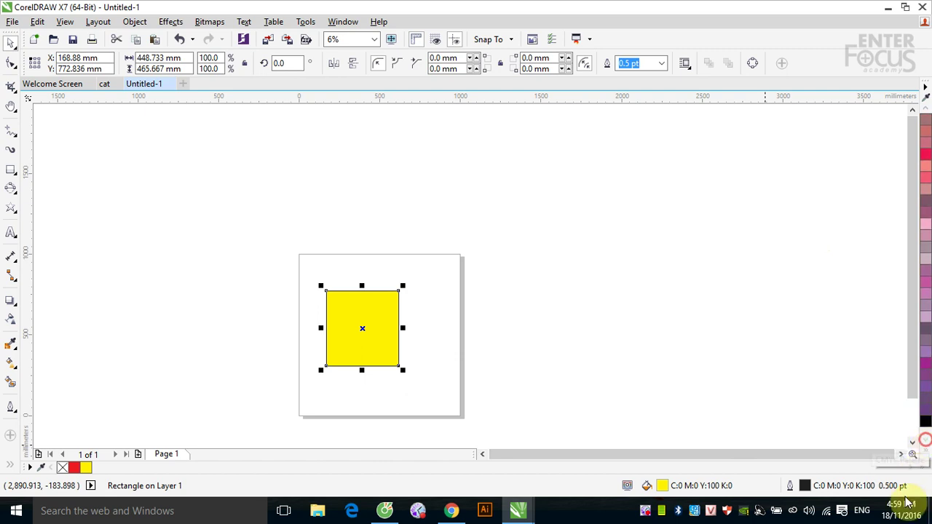
Fill the rectangle with brown (C:0 M:60 Y:60 K:40) from the expanded CMYK palette and return the palette to its first swatches.
click(927, 452)
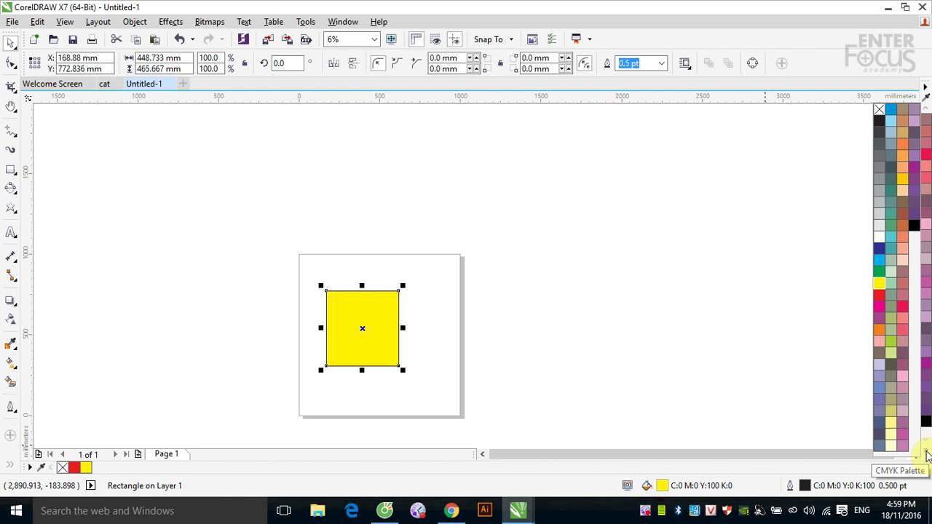
click(903, 217)
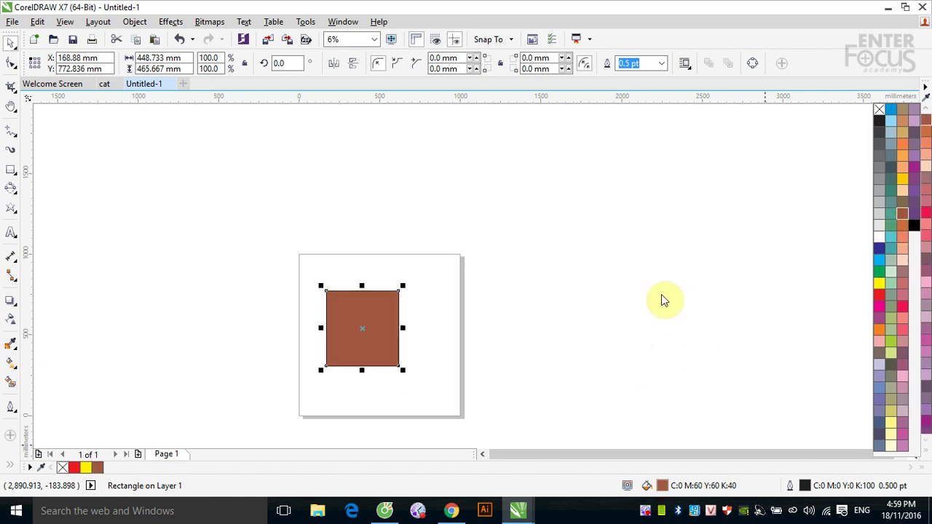
click(543, 252)
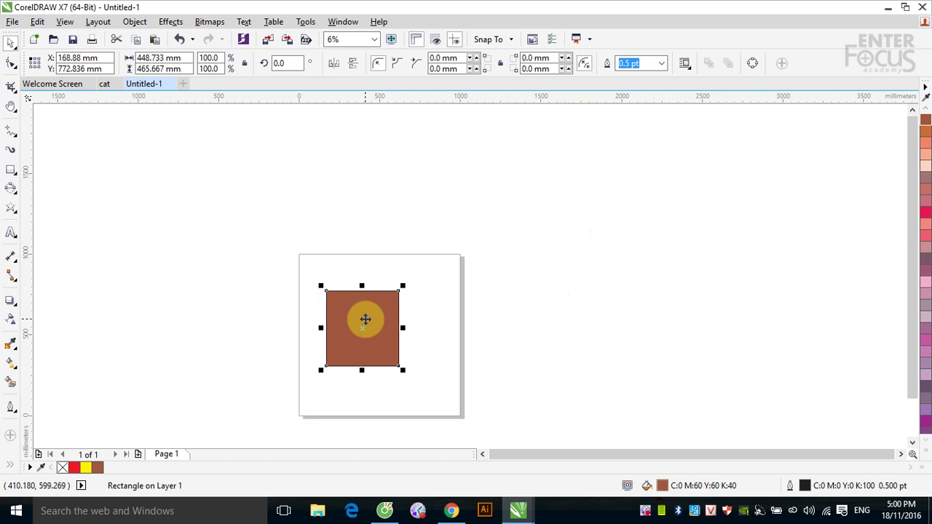
click(926, 109)
drag(926, 108, 926, 111)
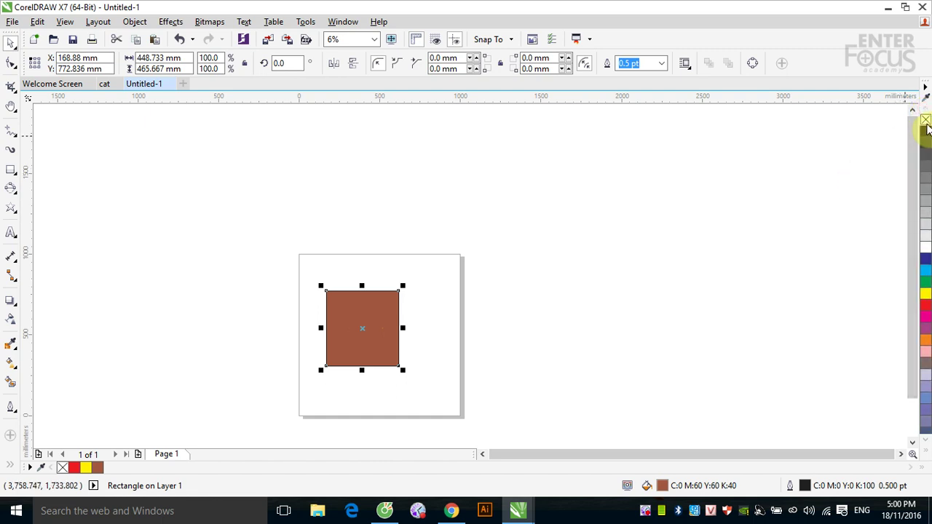
Try a blue fill (C:100 M:100 Y:0 K:0) on the page's rectangle and leave the rectangle deselected with no fill.
click(927, 122)
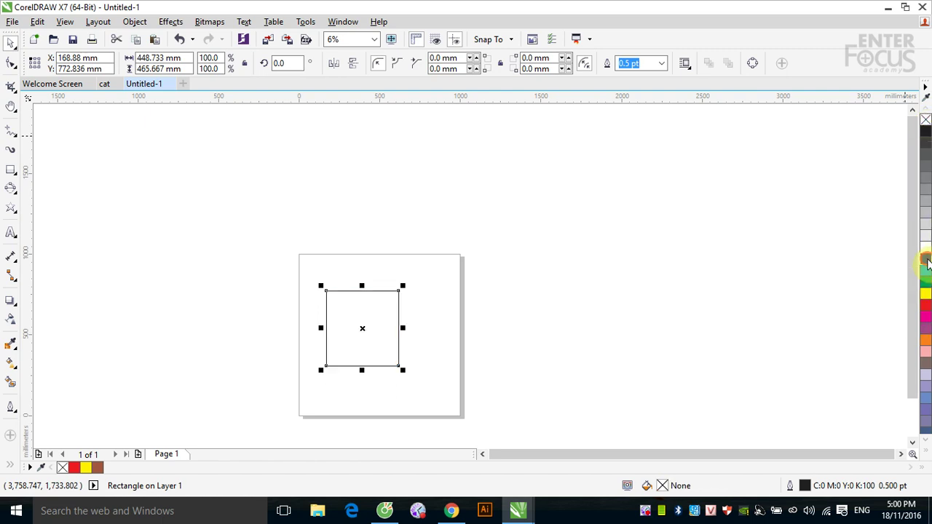
click(927, 260)
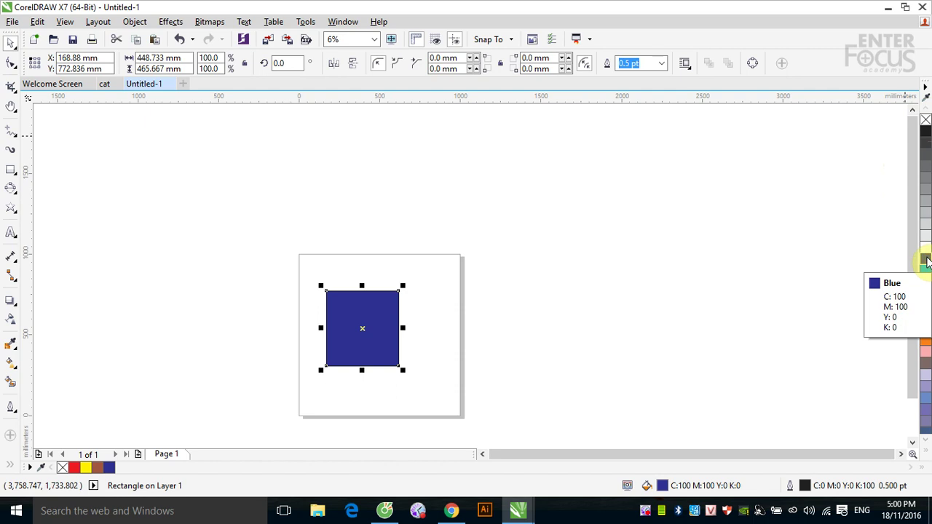
click(926, 121)
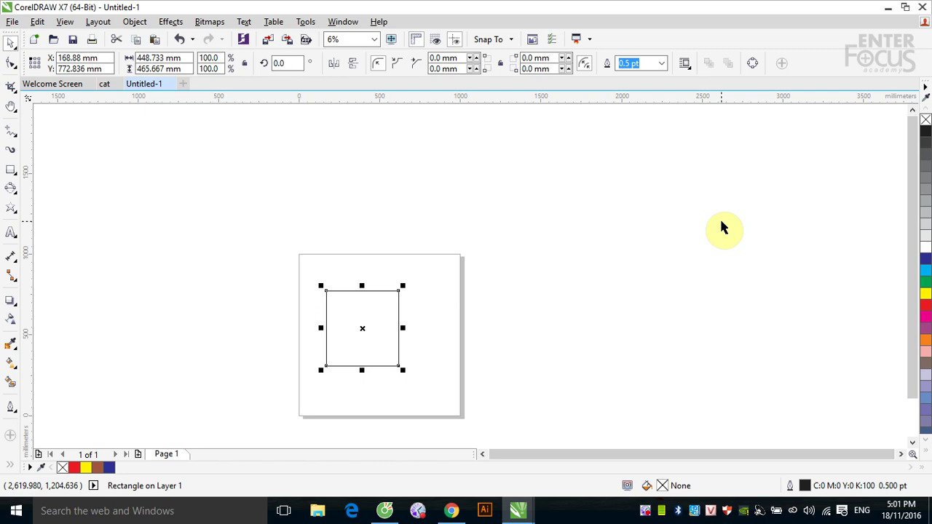
click(588, 267)
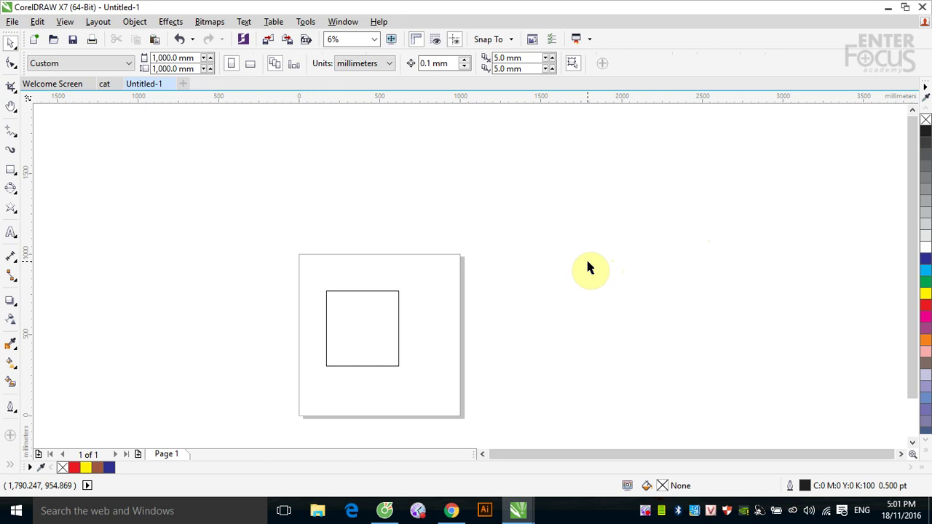
Draw two small unfilled rectangles outside the page, above and to its right, the second about 85 mm wide and 131 mm high.
click(11, 169)
drag(436, 213, 468, 240)
drag(540, 230, 566, 259)
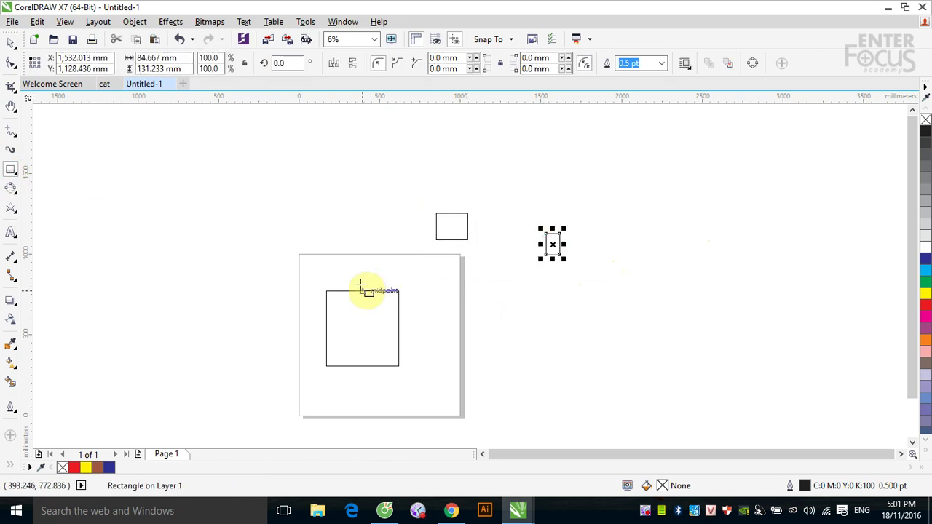
click(11, 42)
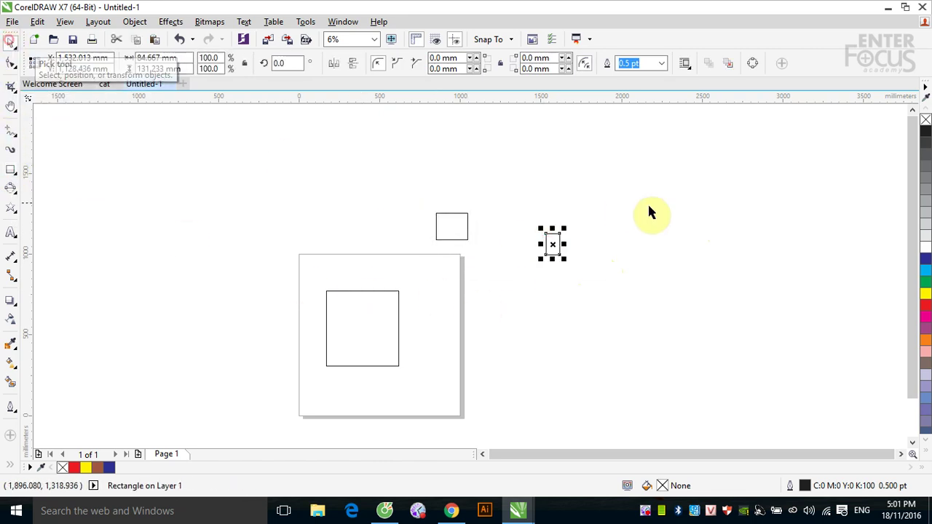
click(722, 213)
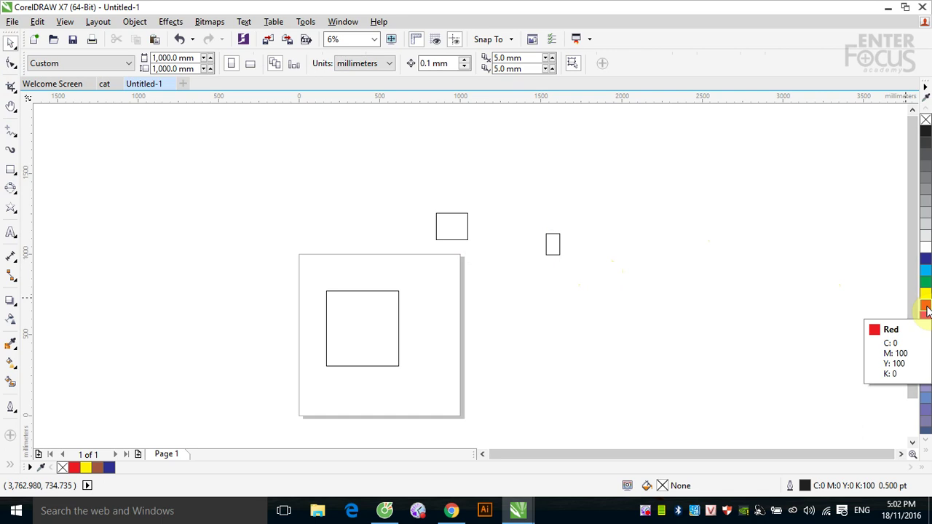
Set the default fill for new graphic objects to red and draw three rectangles around the page, the last about 186 by 296 mm.
click(927, 309)
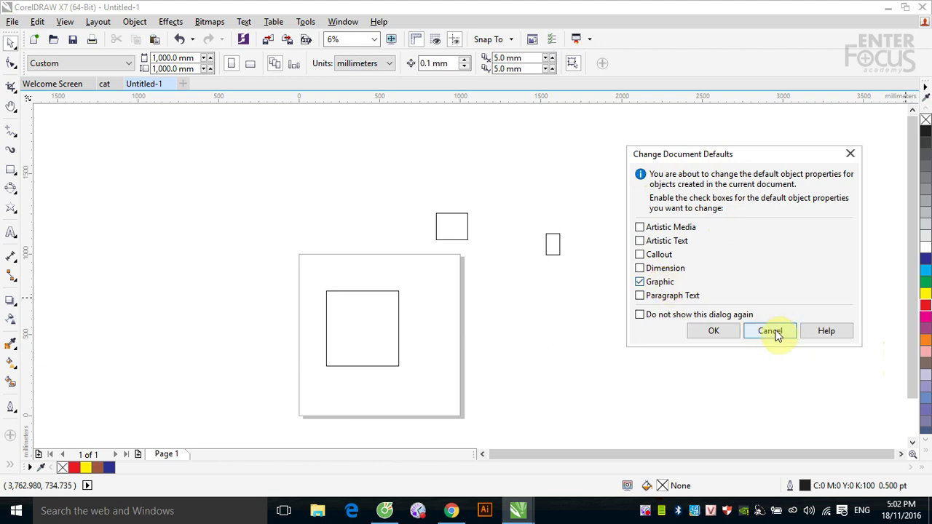
click(714, 331)
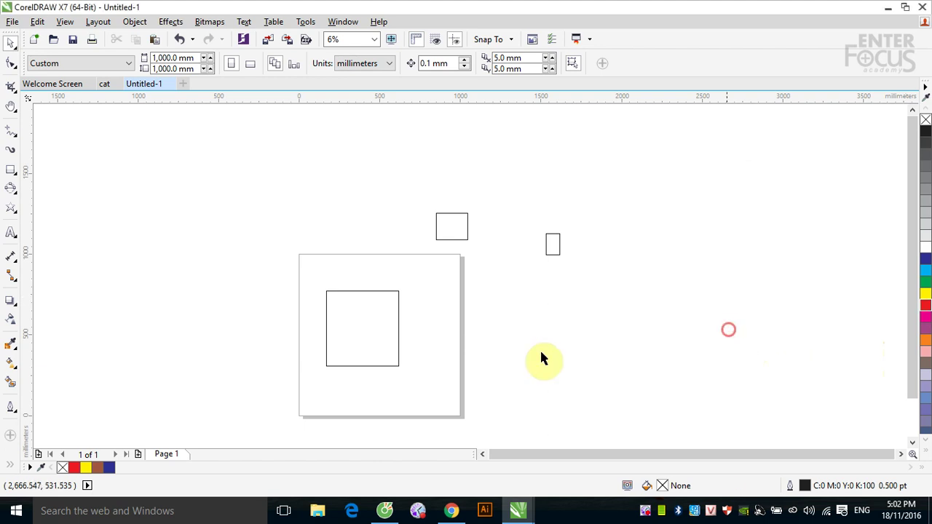
click(10, 169)
drag(294, 154, 356, 216)
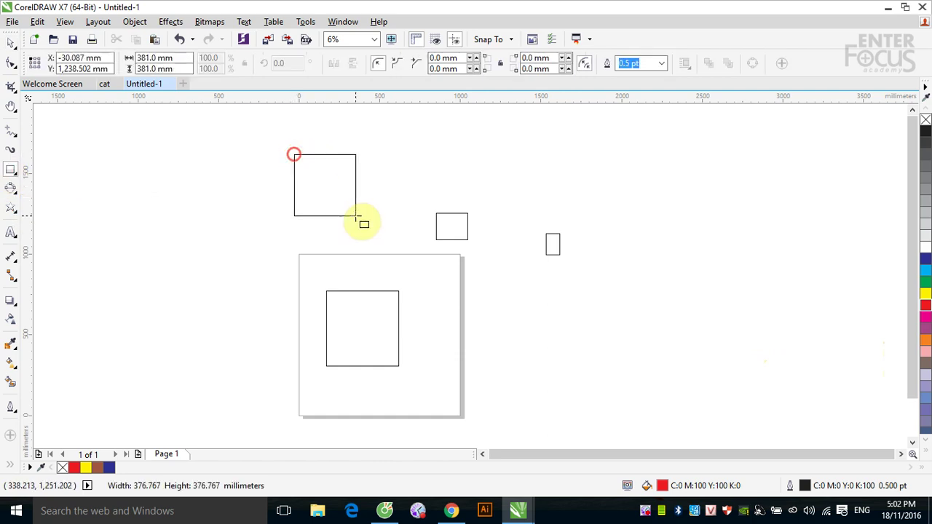
drag(498, 164, 589, 227)
drag(697, 252, 728, 300)
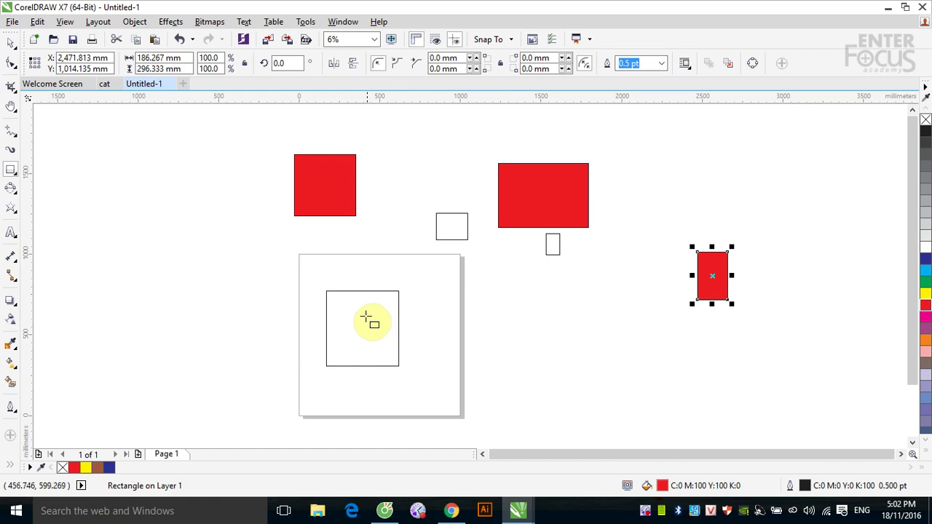
click(11, 44)
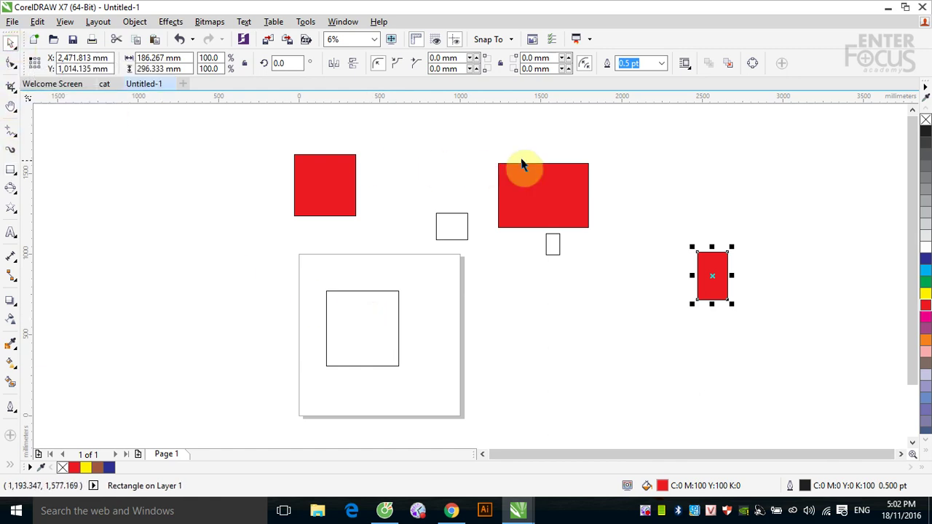
click(663, 169)
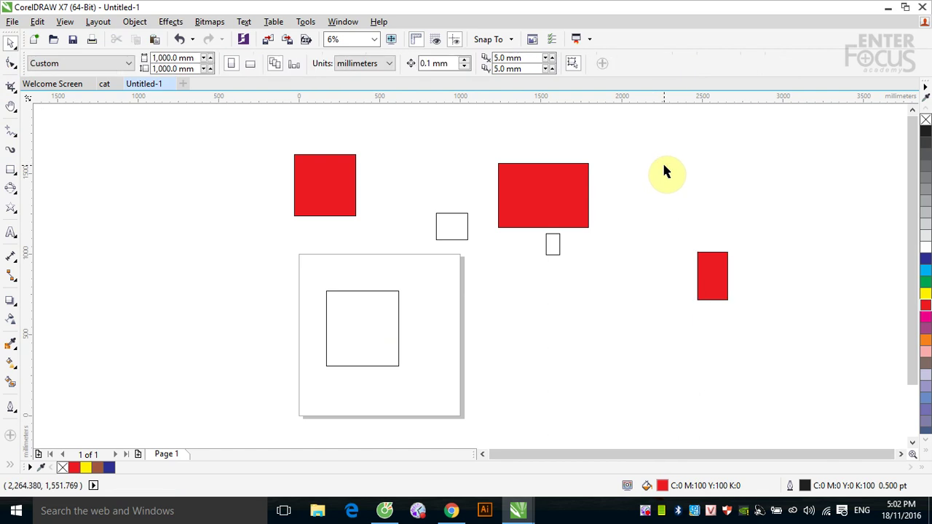
Reset the default graphic fill to none and draw two rectangles left of the page, the second about 195 mm wide and 254 mm high.
click(926, 120)
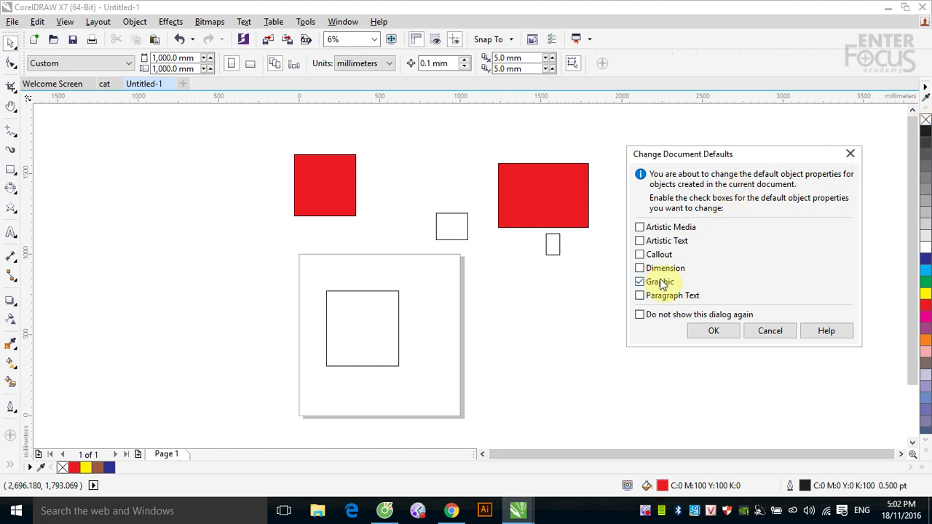
click(714, 331)
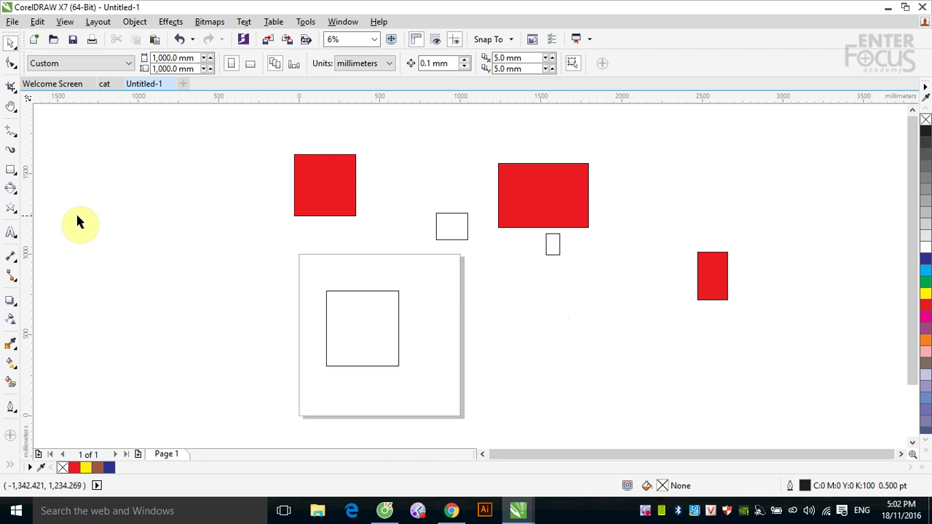
click(11, 169)
drag(155, 224, 191, 288)
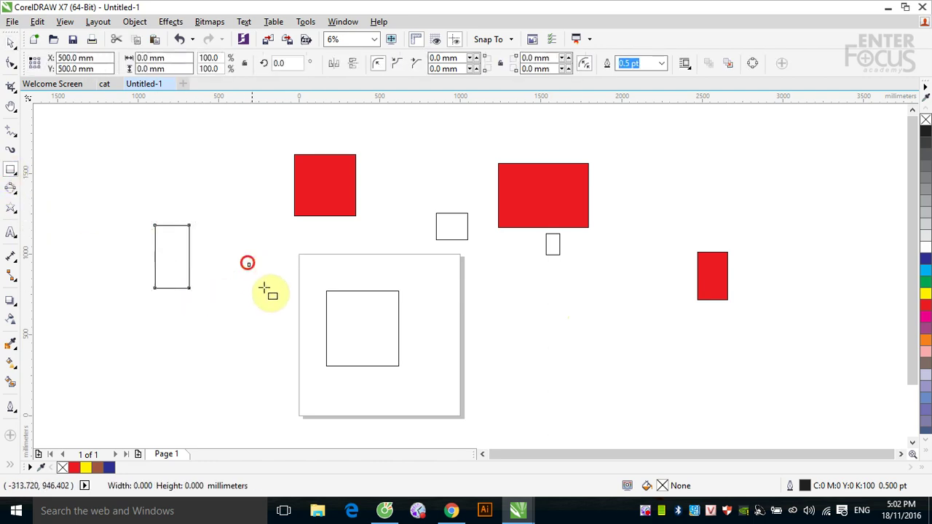
drag(248, 263, 280, 303)
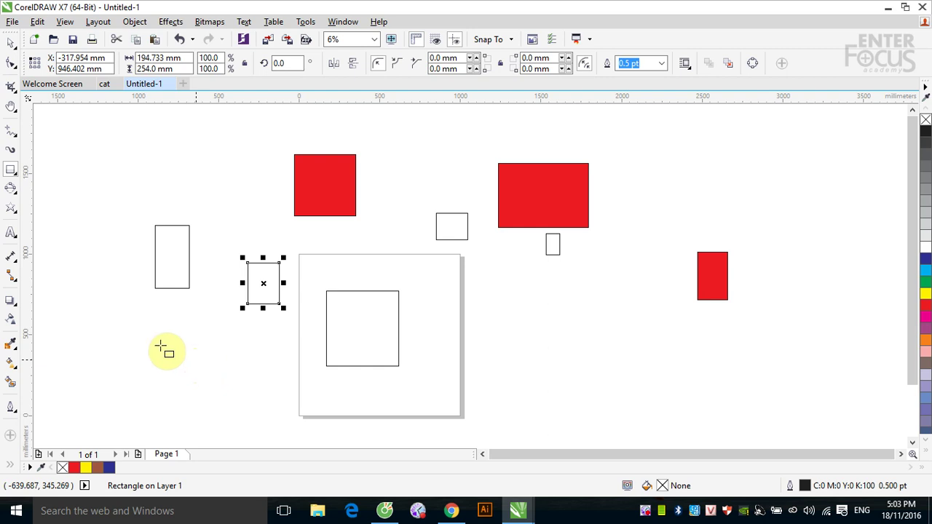
click(9, 44)
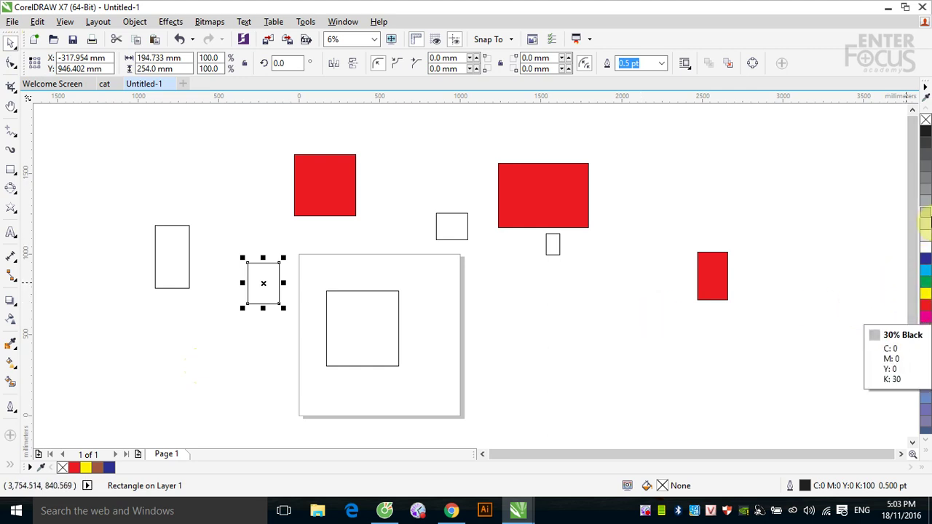
Expand the CMYK palette to view all of its colour swatches.
click(927, 454)
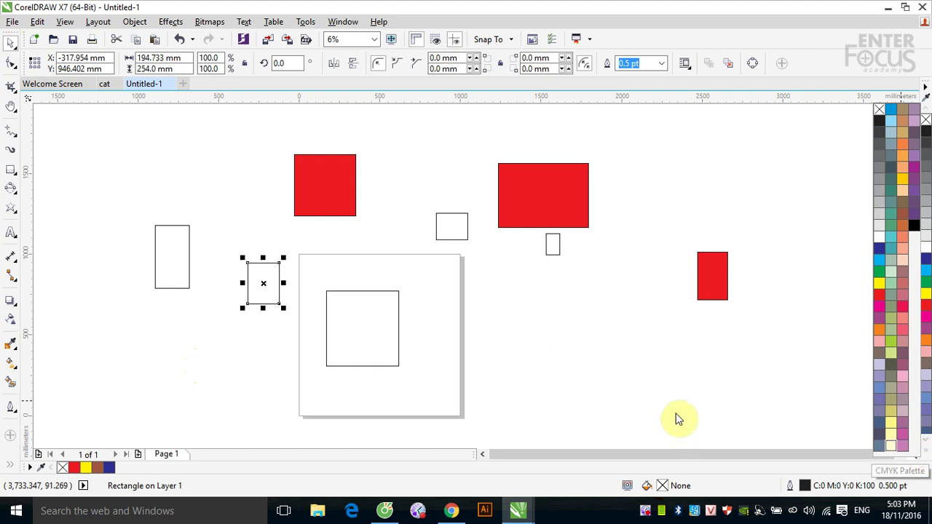
click(701, 402)
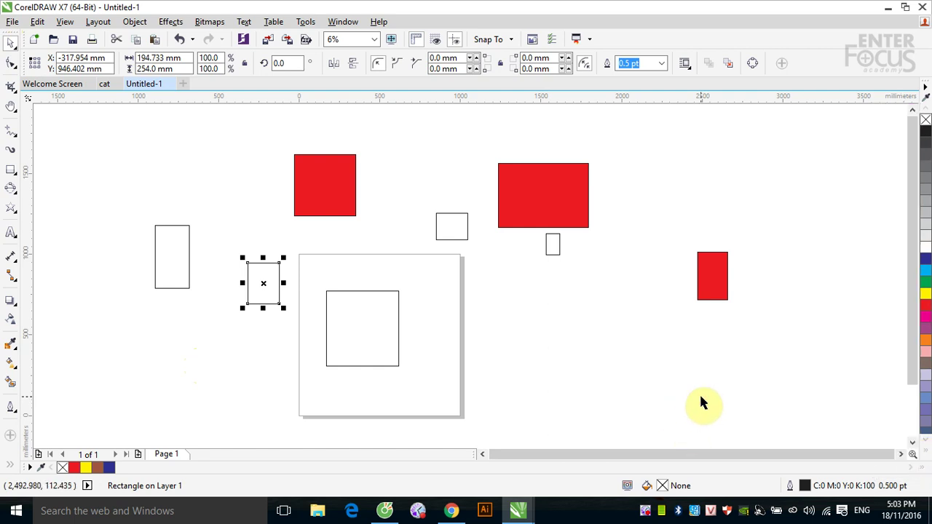
click(927, 454)
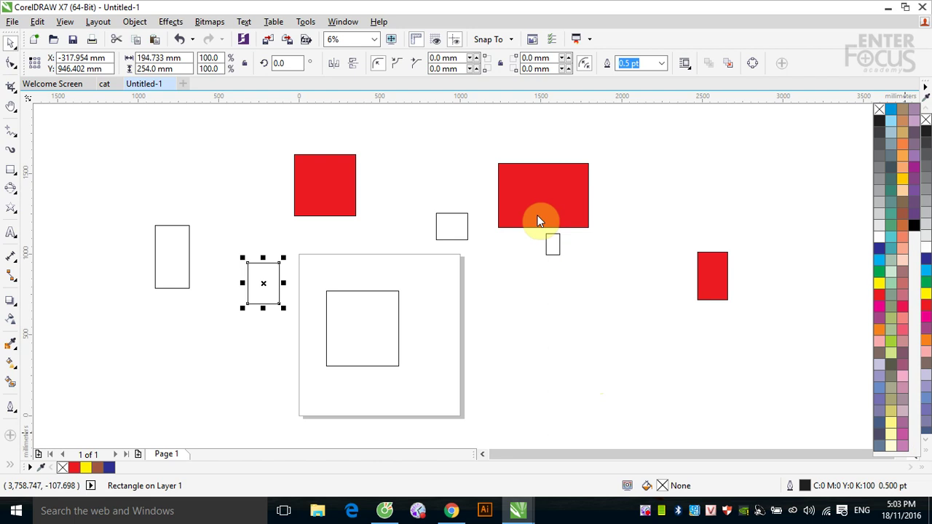
Fill the rectangle on the page with the shade C:2 M:100 Y:100 K:0 from the red swatch's neighbouring shades, then deselect it.
click(362, 292)
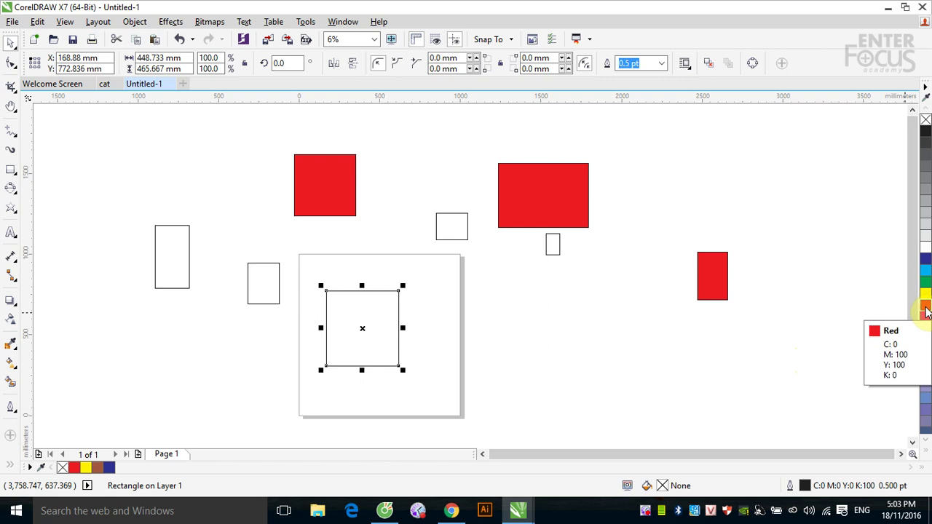
click(926, 311)
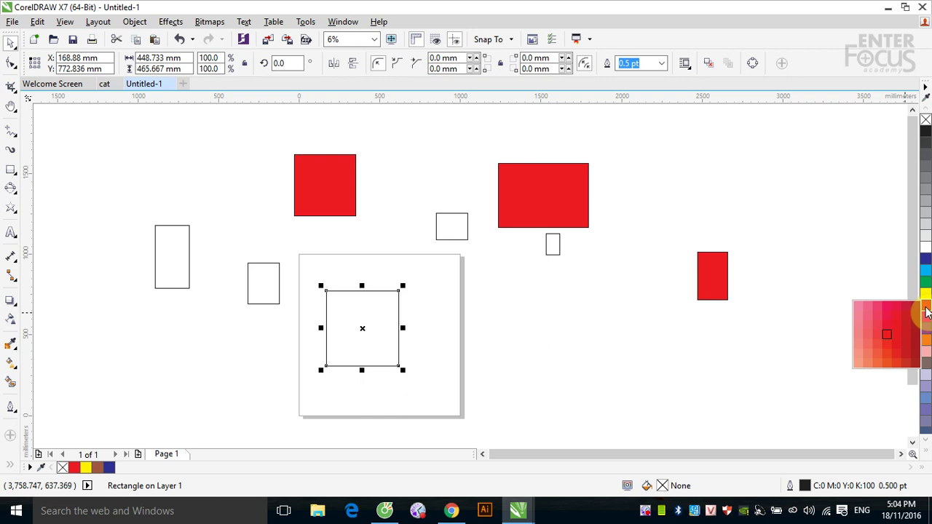
drag(927, 312, 902, 339)
drag(898, 334, 899, 331)
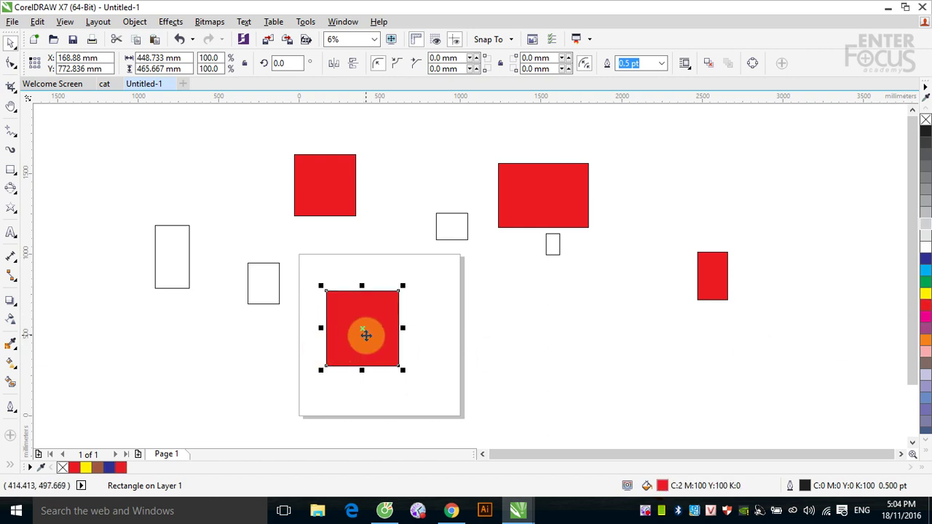
drag(366, 335, 366, 333)
click(561, 374)
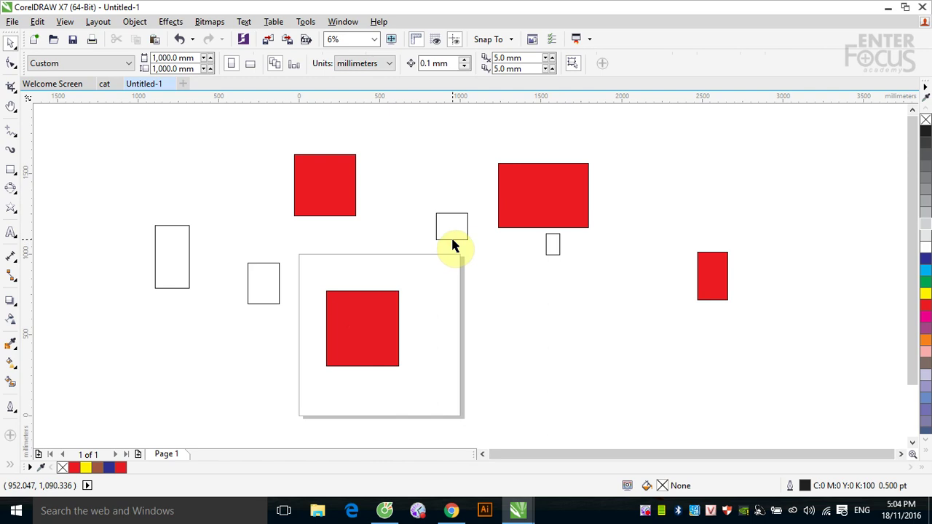
Mix a little yellow into the wide red rectangle's fill to get C:0 M:90 Y:100 K:0.
click(551, 210)
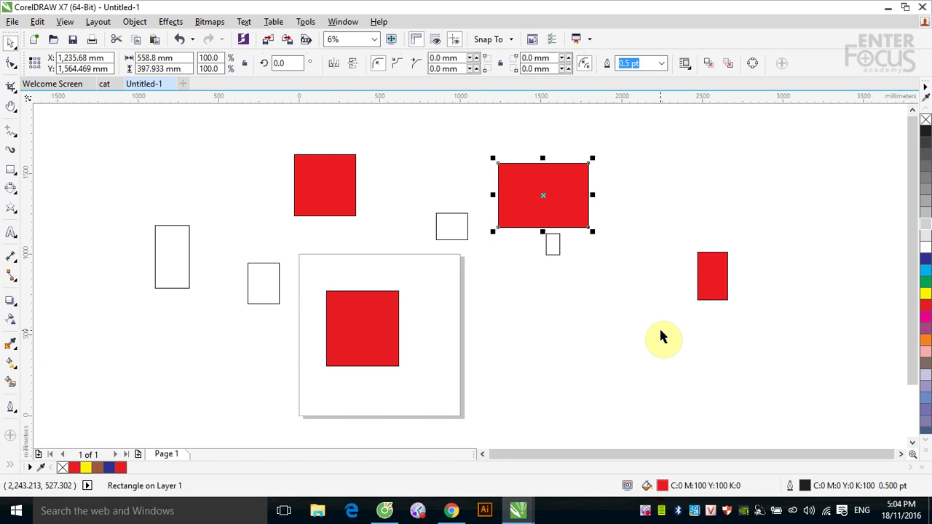
click(557, 204)
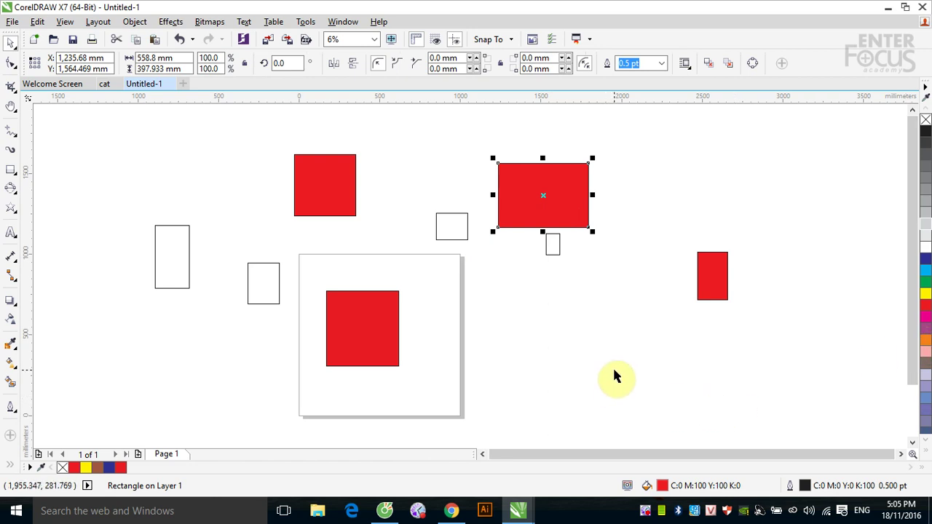
click(560, 206)
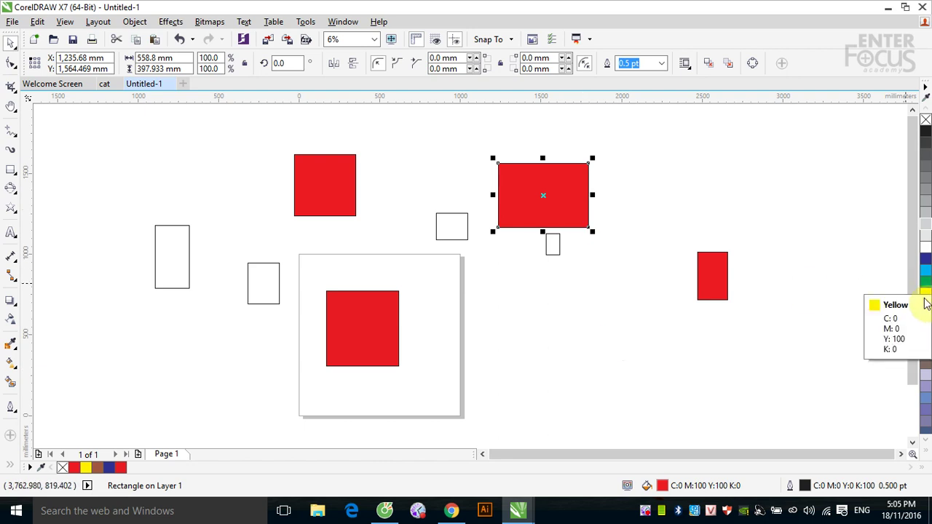
click(927, 295)
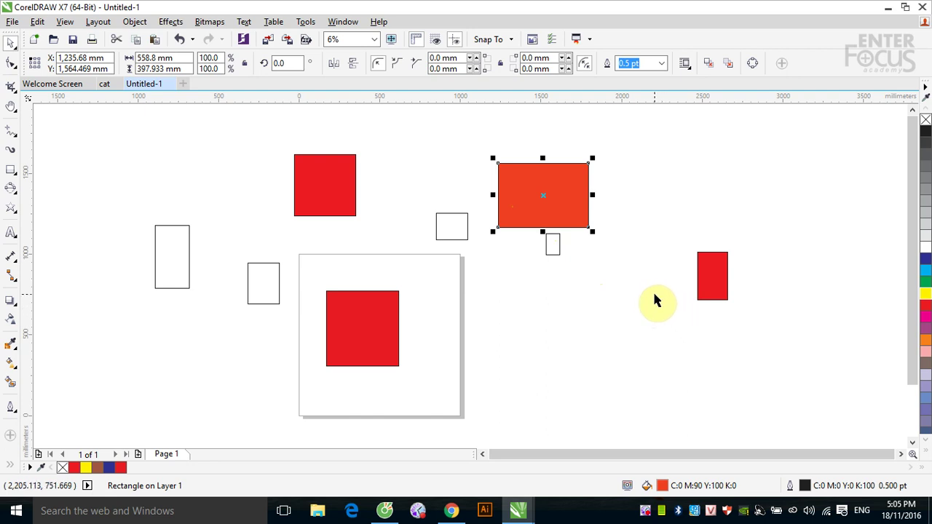
Delete all the rectangles on and around the page.
click(334, 207)
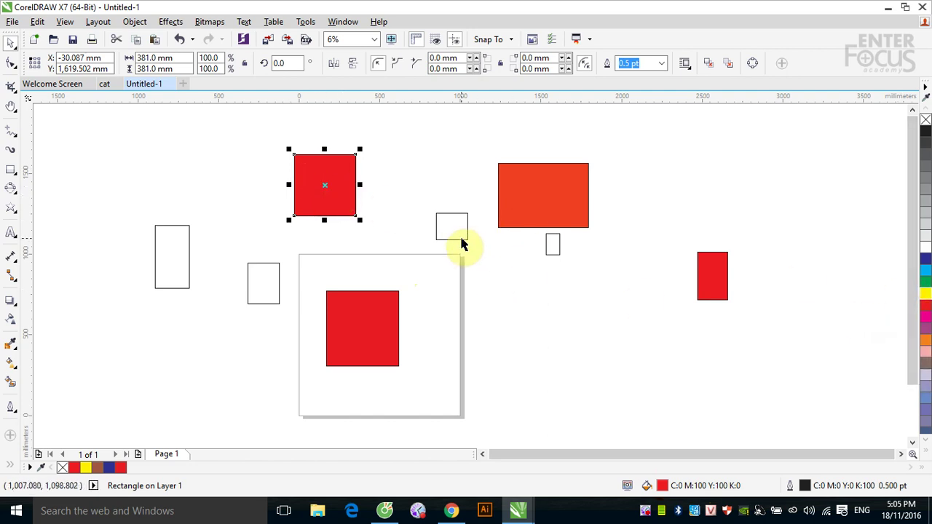
drag(120, 141, 759, 408)
key(Delete)
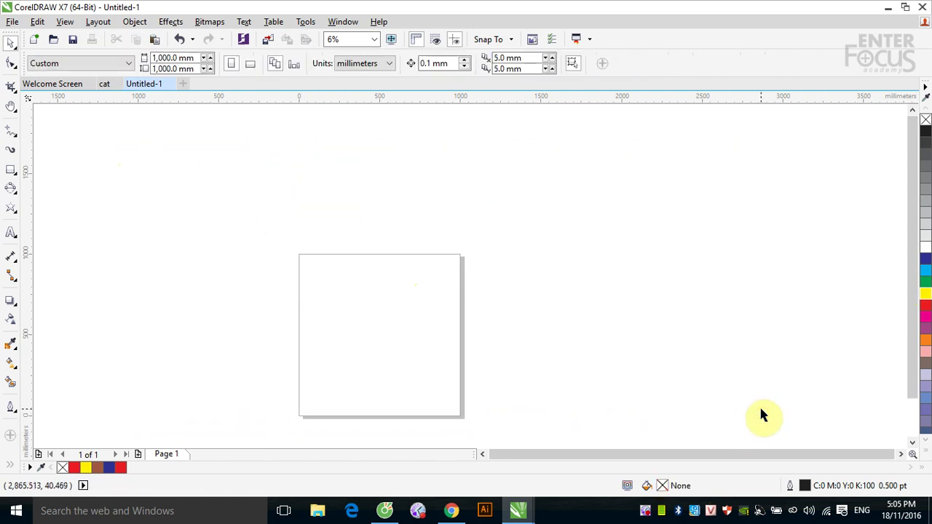
Create a page-sized magenta rectangle, 1,000 by 1,000 mm, and tint its fill with yellow and cyan to C:10 M:81 Y:9 K:0.
double_click(17, 169)
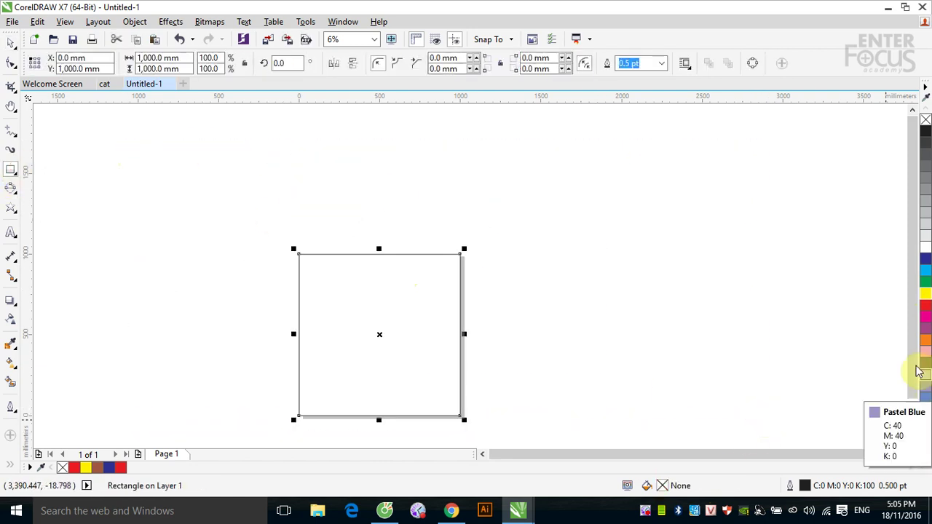
click(927, 320)
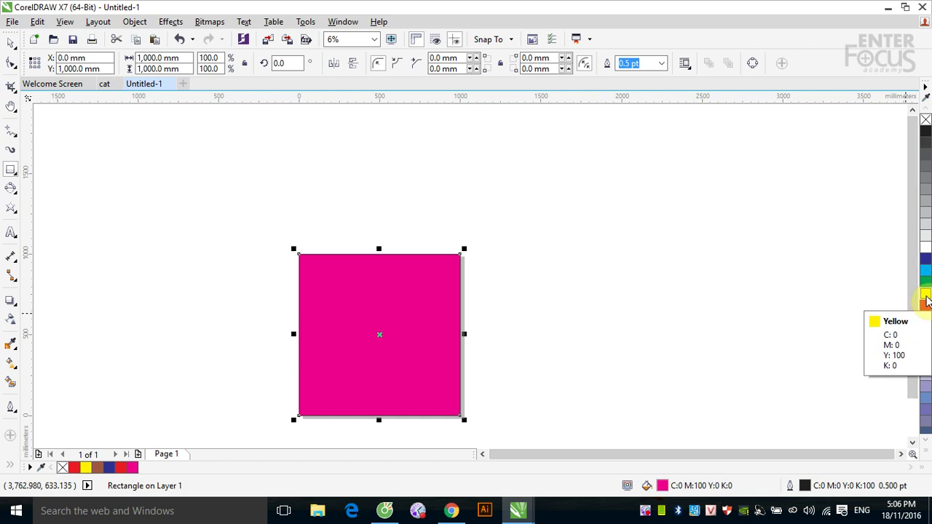
ctrl+click(926, 296)
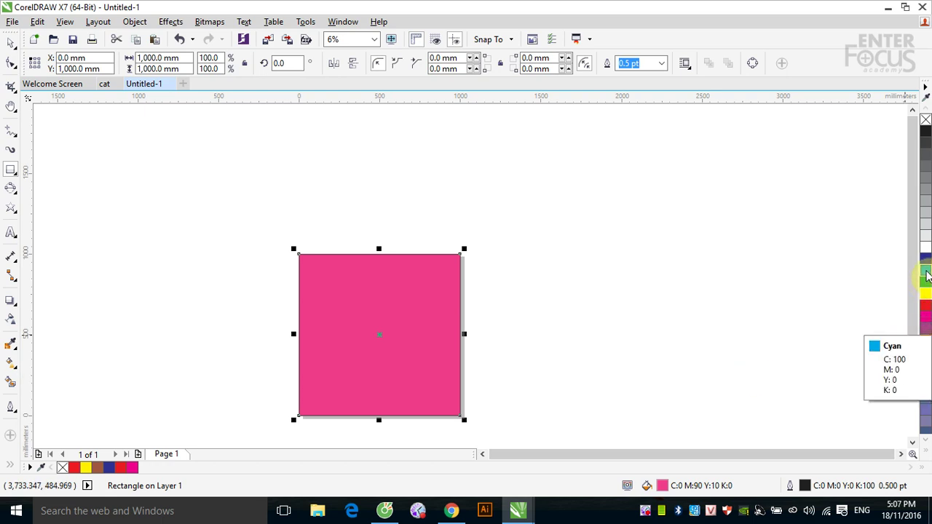
ctrl+click(926, 273)
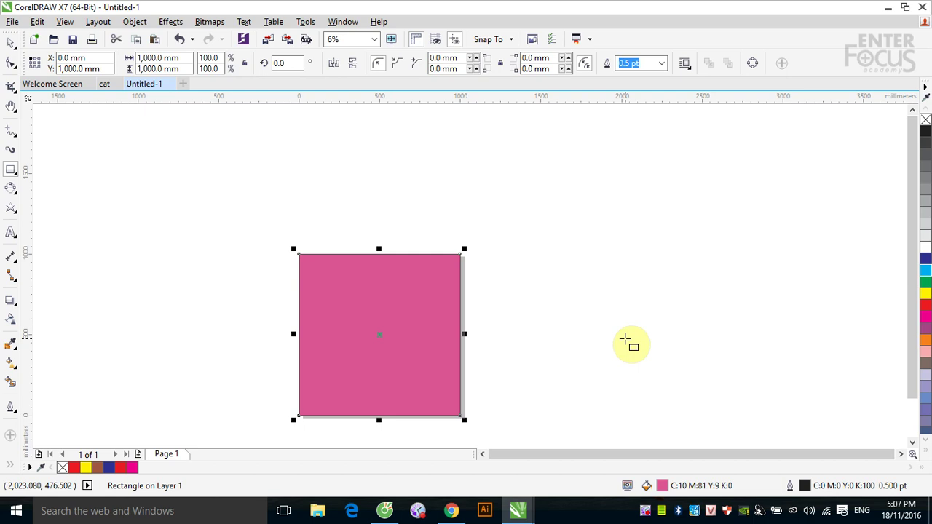
Draw an unfilled rectangle about 940 mm wide and 919 mm high beside the page, to the right of the magenta rectangle.
click(11, 42)
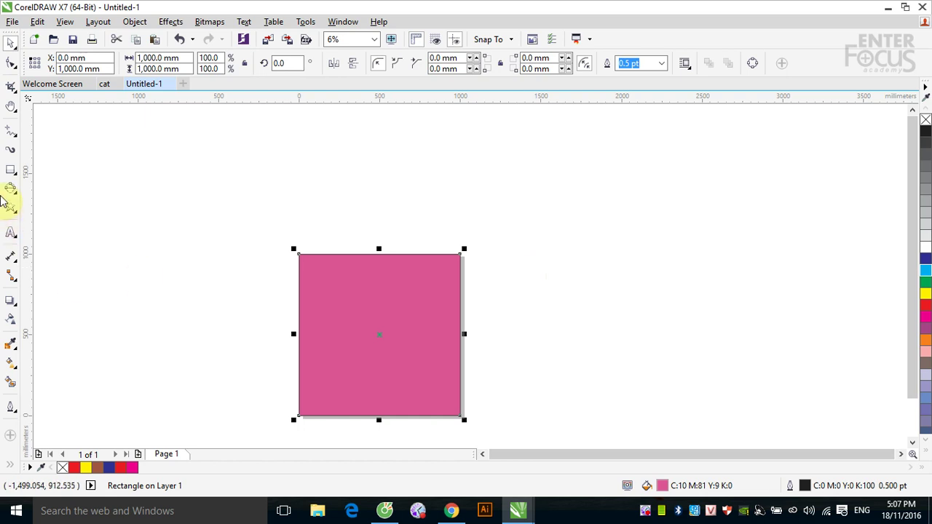
click(11, 169)
drag(549, 192, 701, 340)
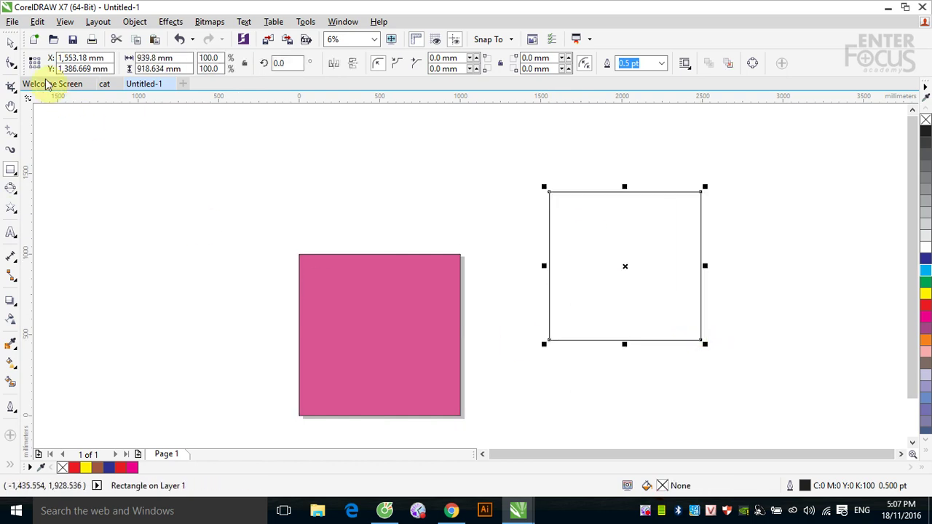
click(11, 43)
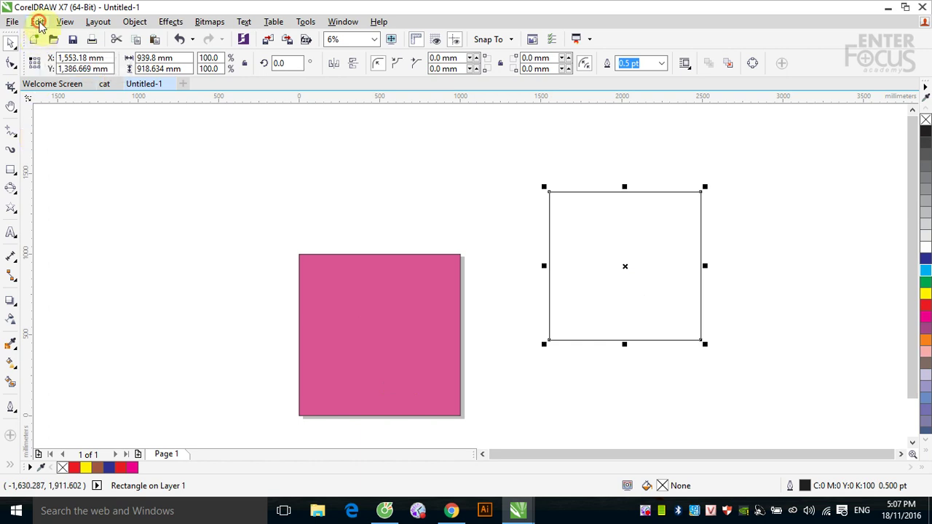
Copy only the fill from the magenta page rectangle to the unfilled rectangle with Copy Properties From, then undo the copy.
click(38, 23)
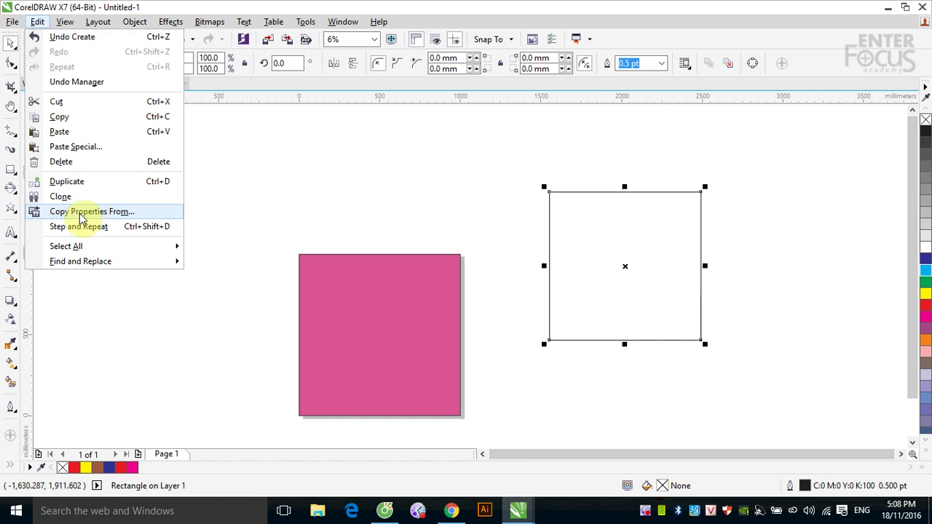
click(80, 214)
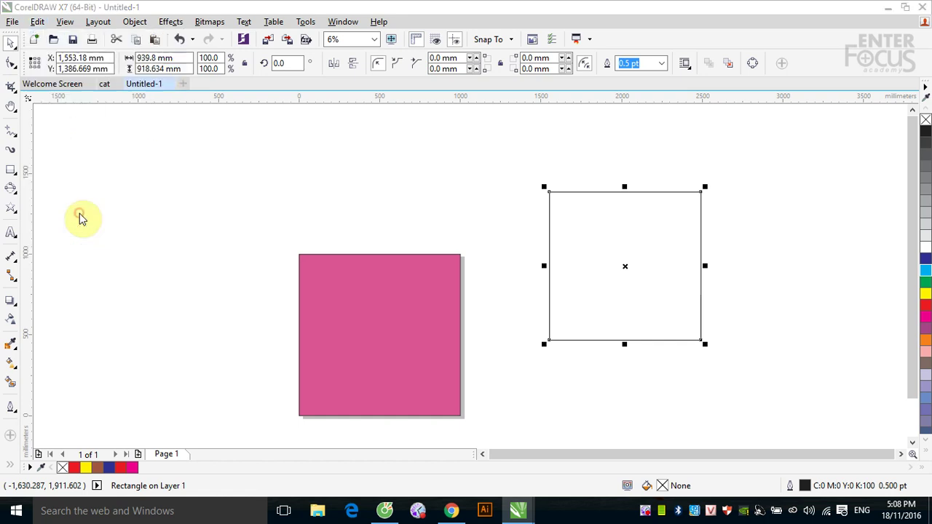
drag(423, 193, 166, 131)
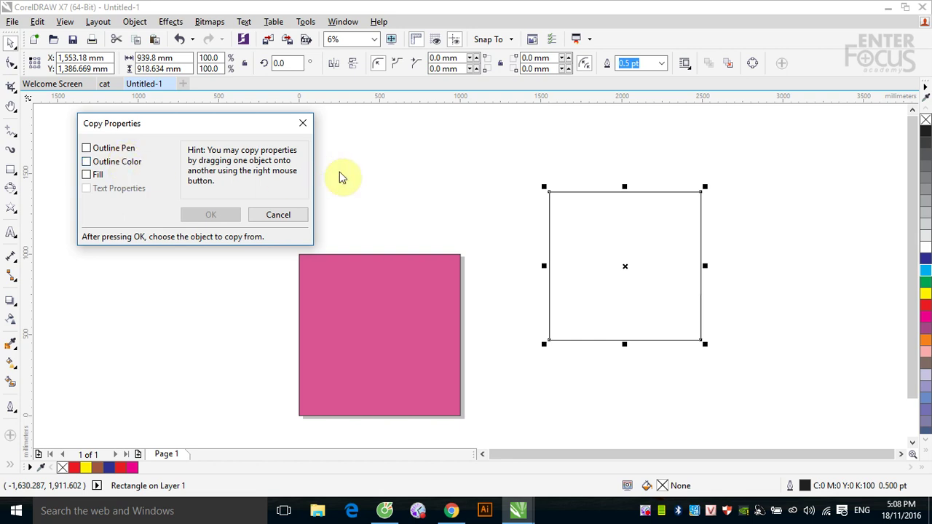
click(87, 175)
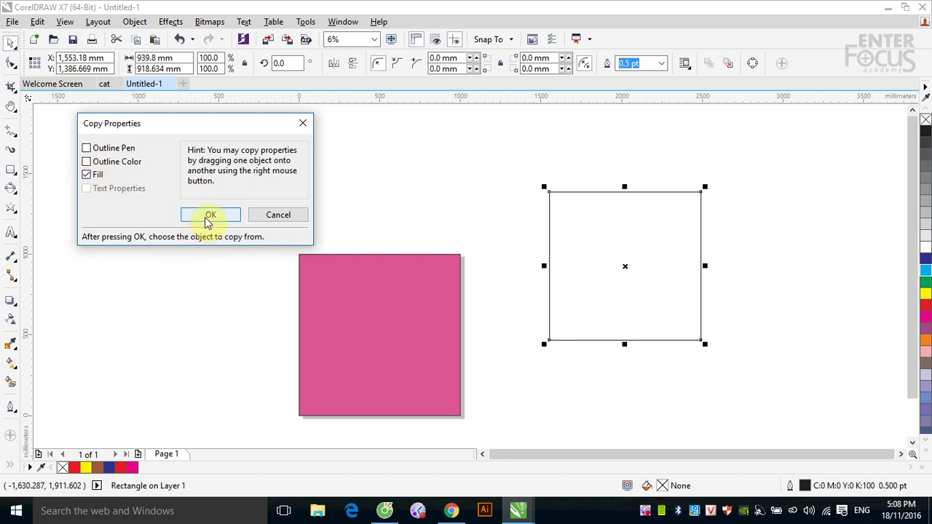
click(209, 220)
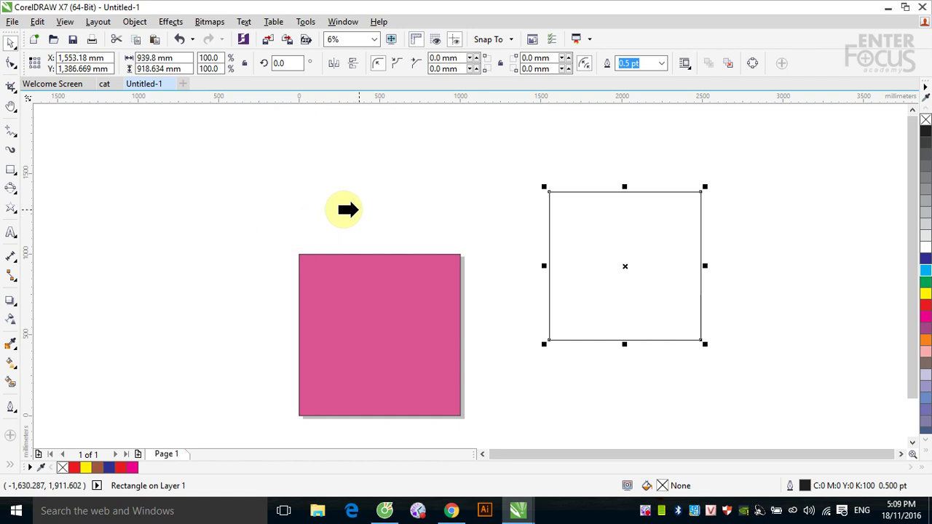
click(342, 281)
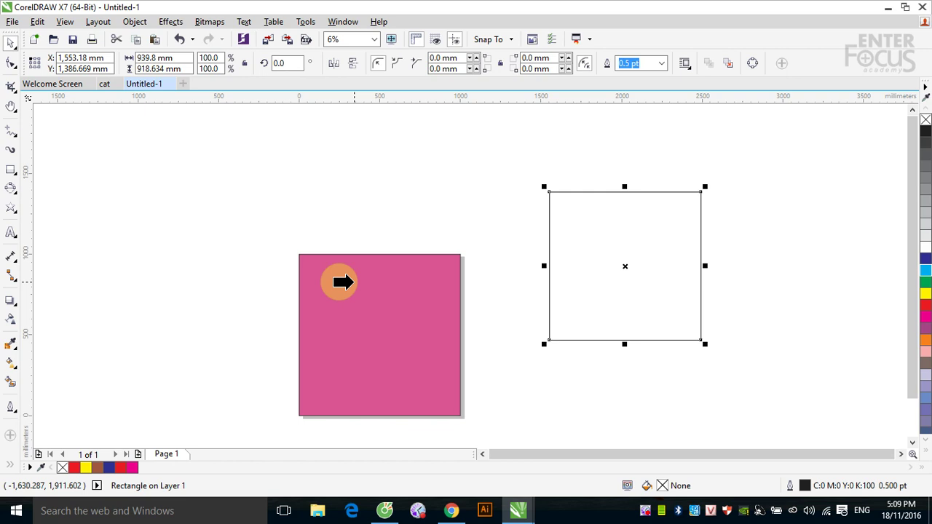
click(342, 283)
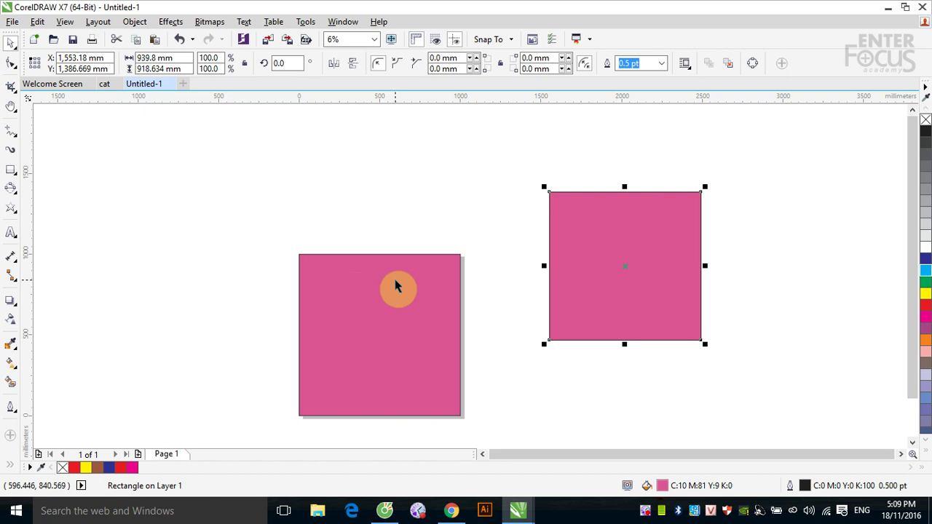
key(ctrl+z)
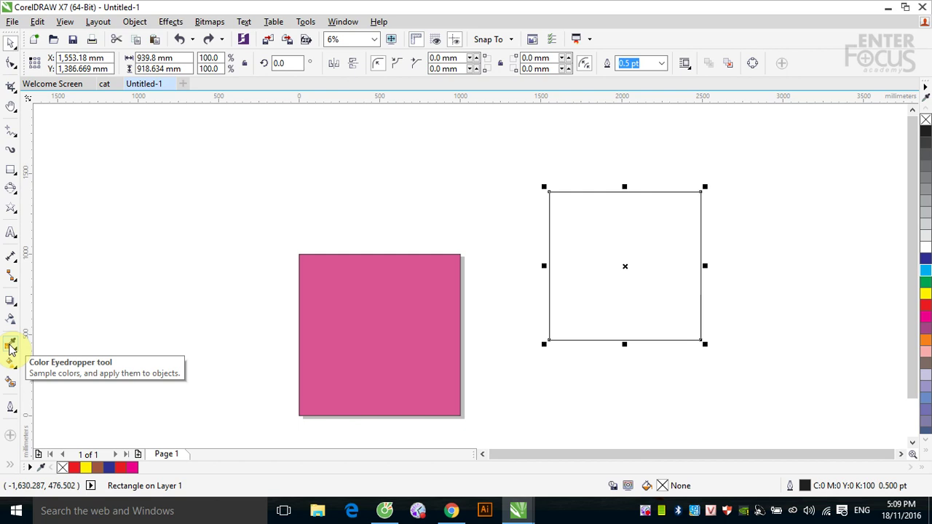
Sample the magenta page rectangle's colour with the Color Eyedropper and apply it as fill to the rectangle beside the page.
click(10, 347)
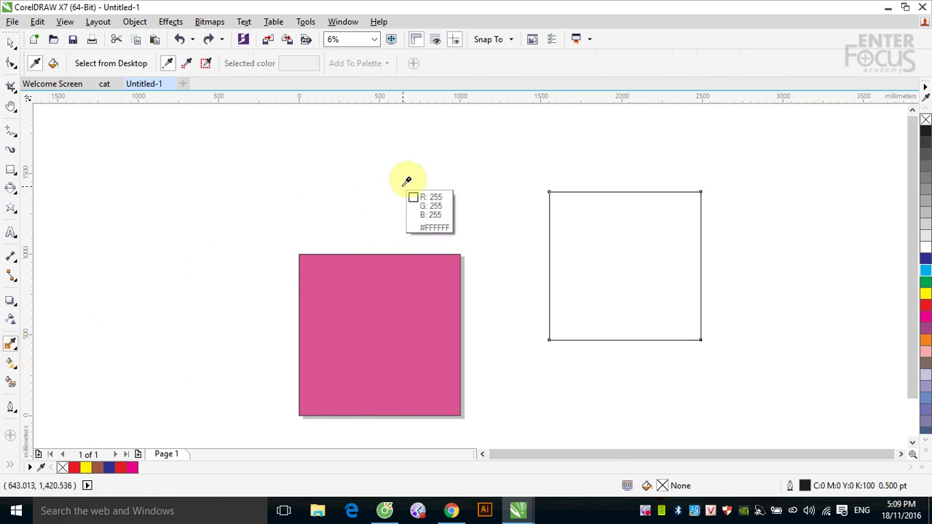
click(362, 270)
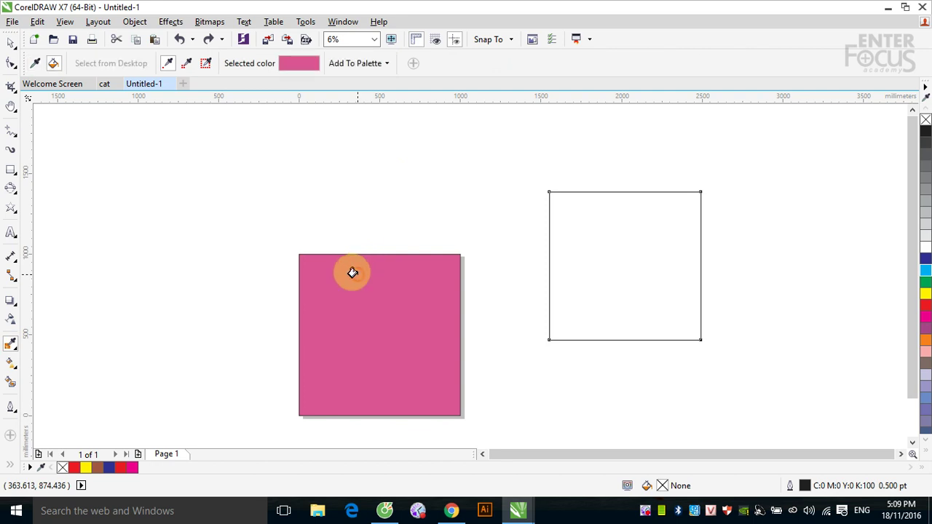
click(578, 253)
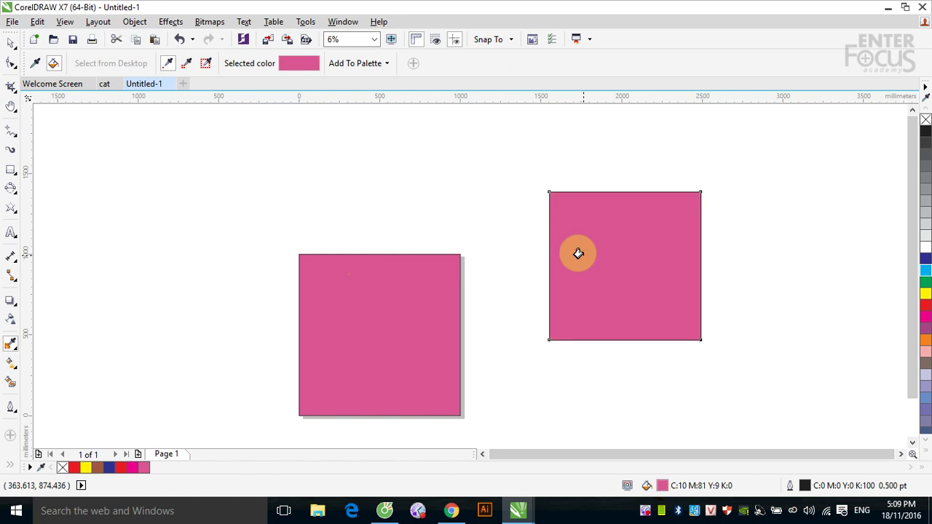
click(432, 295)
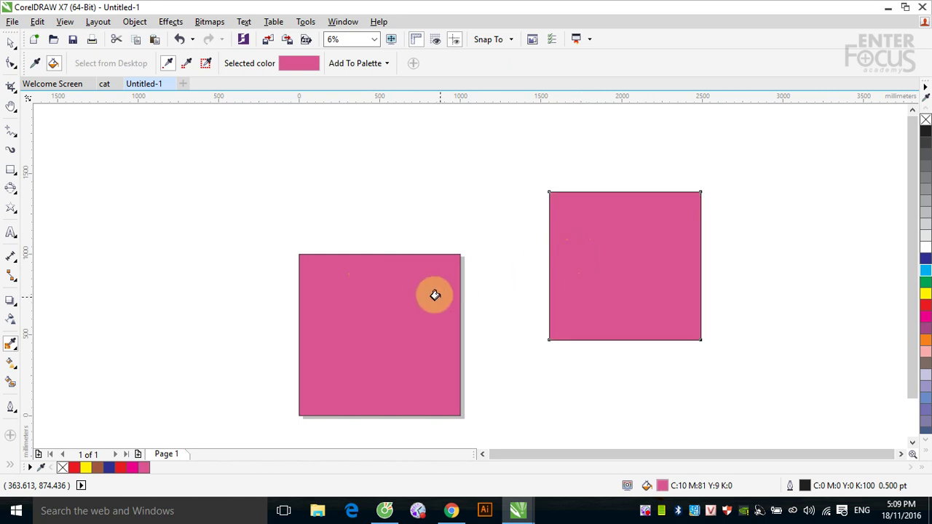
key(shift)
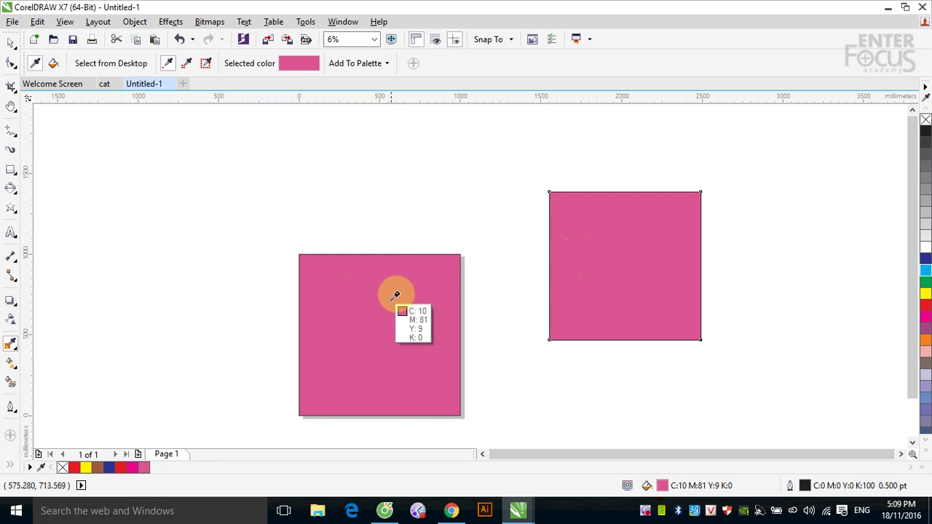
click(332, 295)
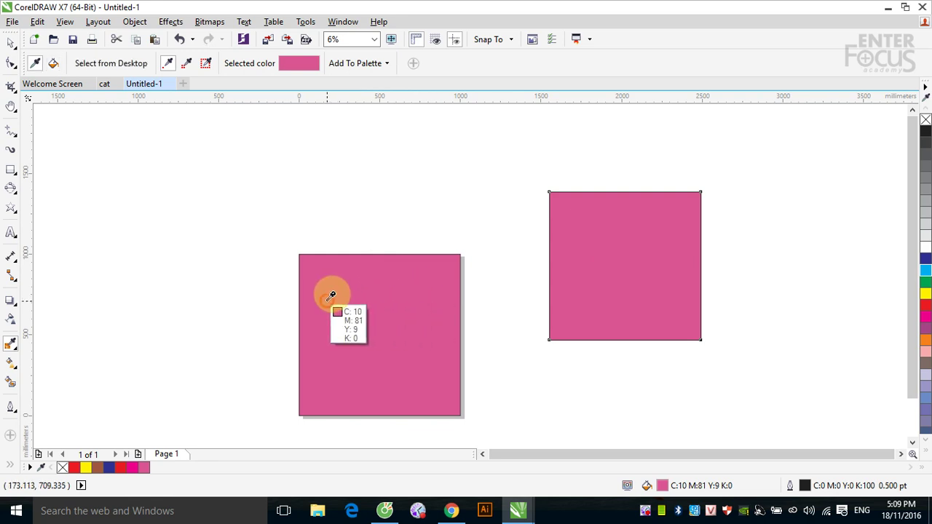
click(636, 229)
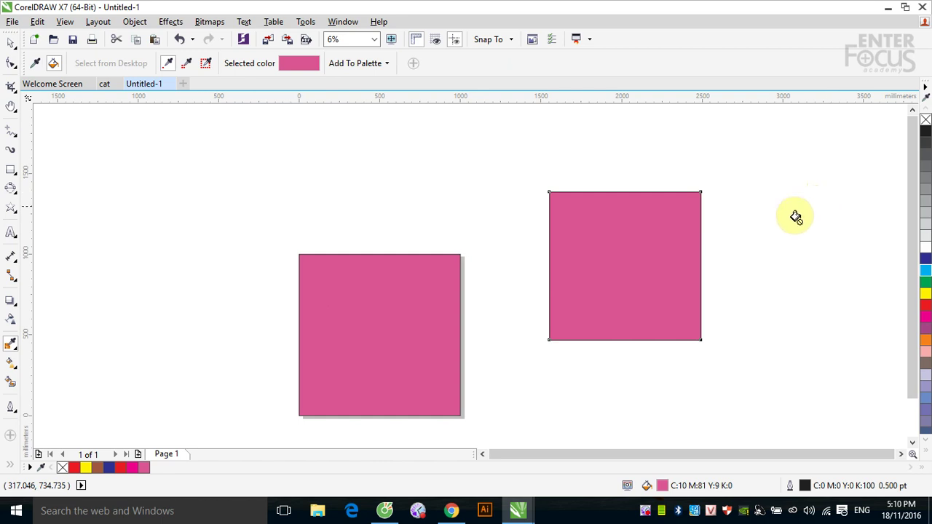
click(647, 249)
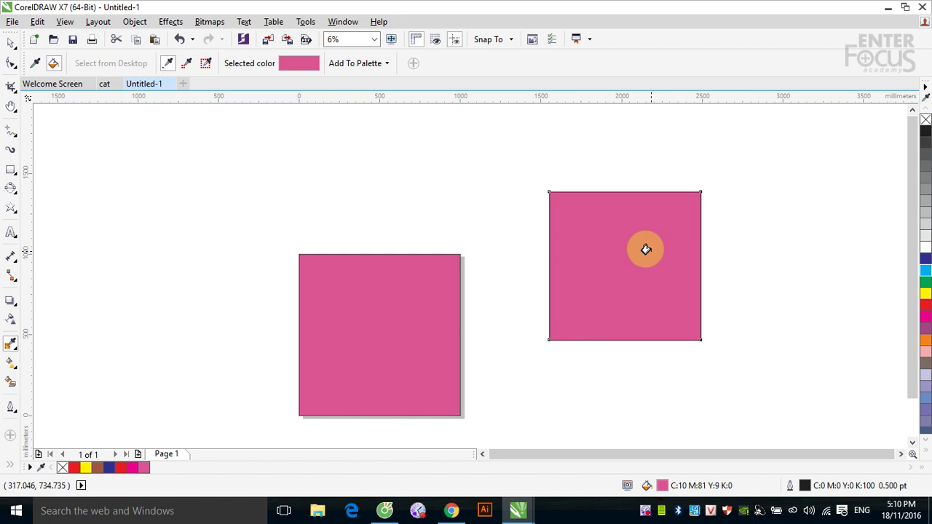
Remove the fill from the rectangle beside the page and deselect it.
click(11, 44)
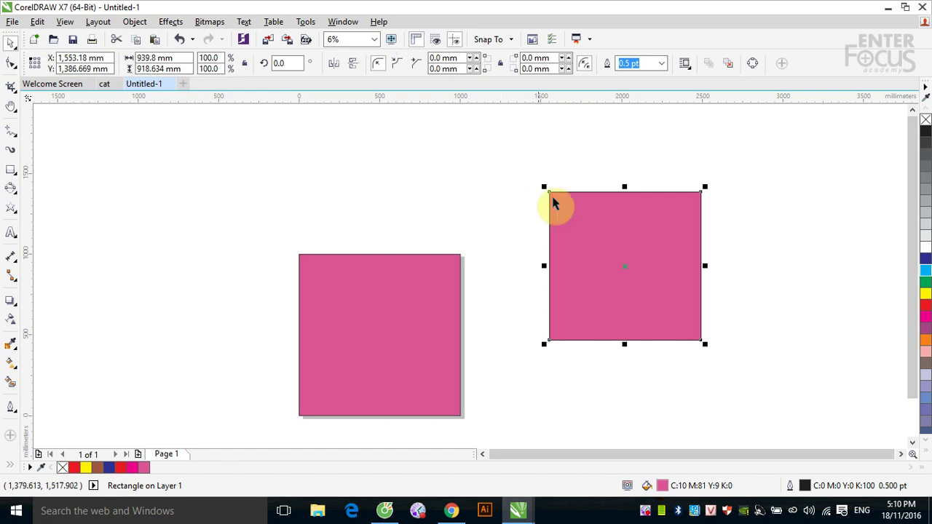
click(926, 120)
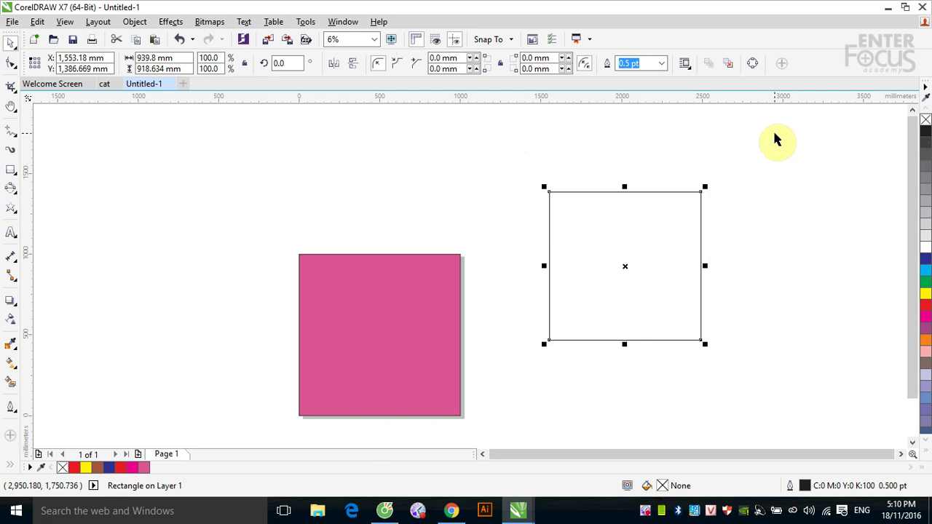
click(374, 196)
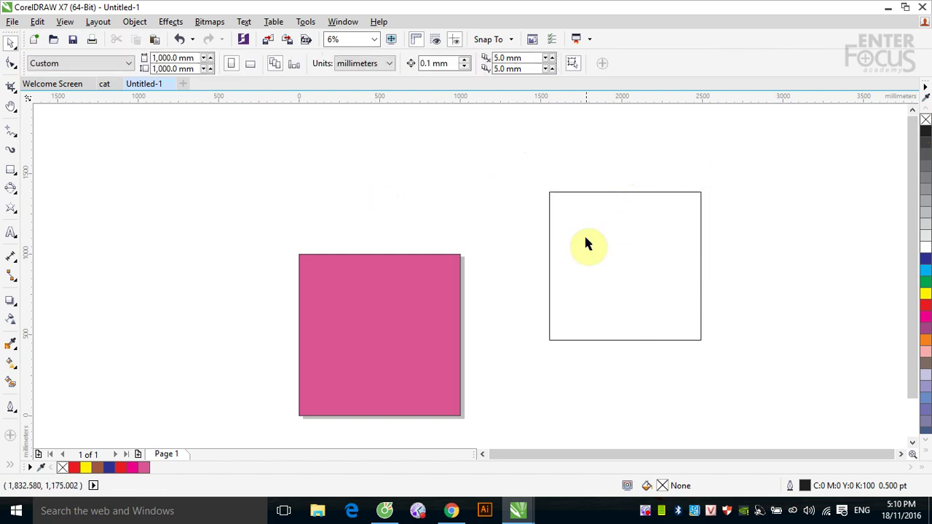
Copy the magenta page rectangle's fill onto the unfilled rectangle beside the page, using Copy Fill Here.
click(374, 346)
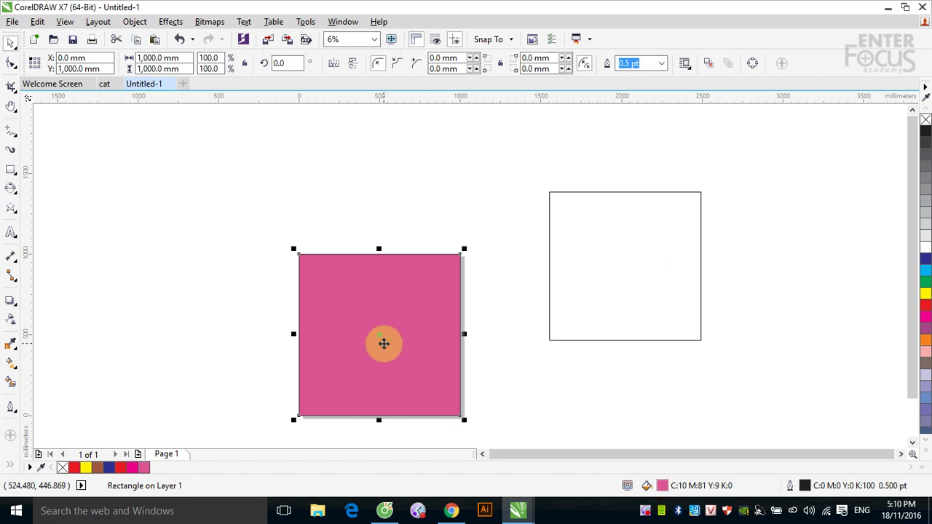
drag(384, 344, 564, 285)
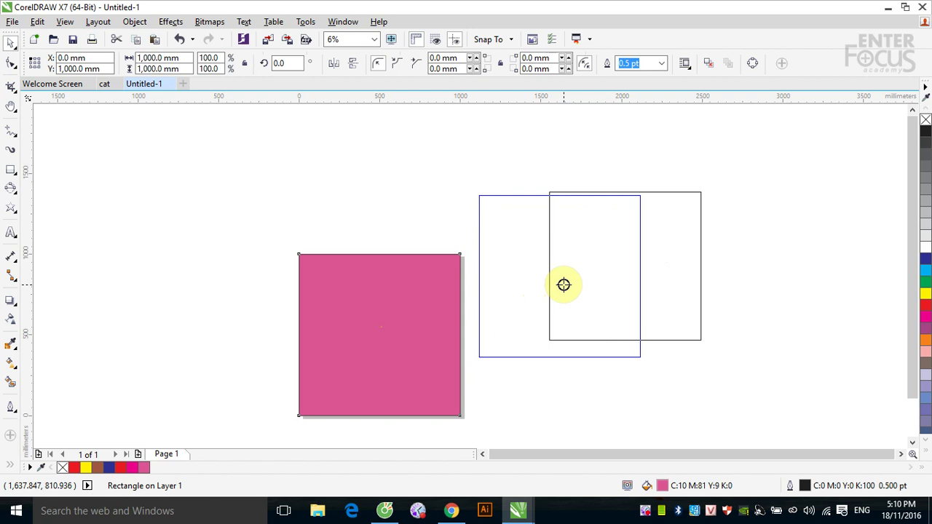
drag(563, 285, 462, 225)
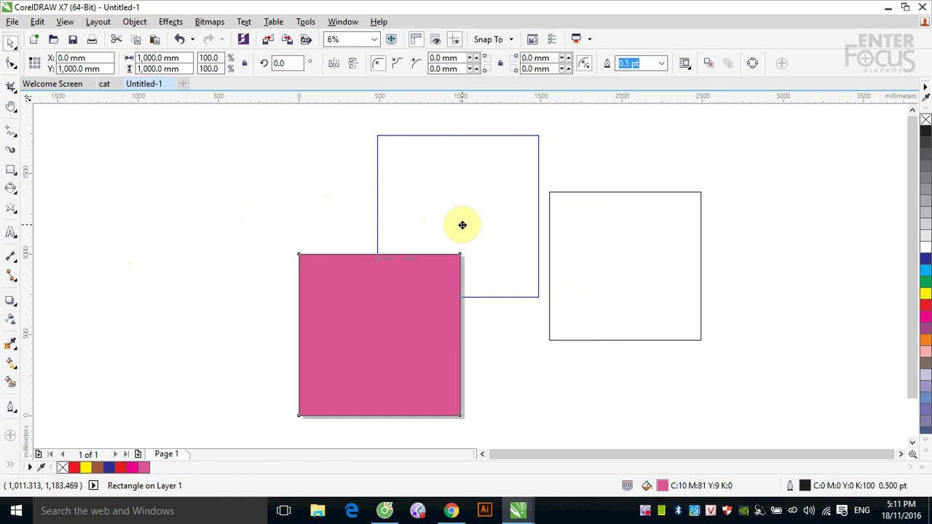
drag(463, 225, 561, 284)
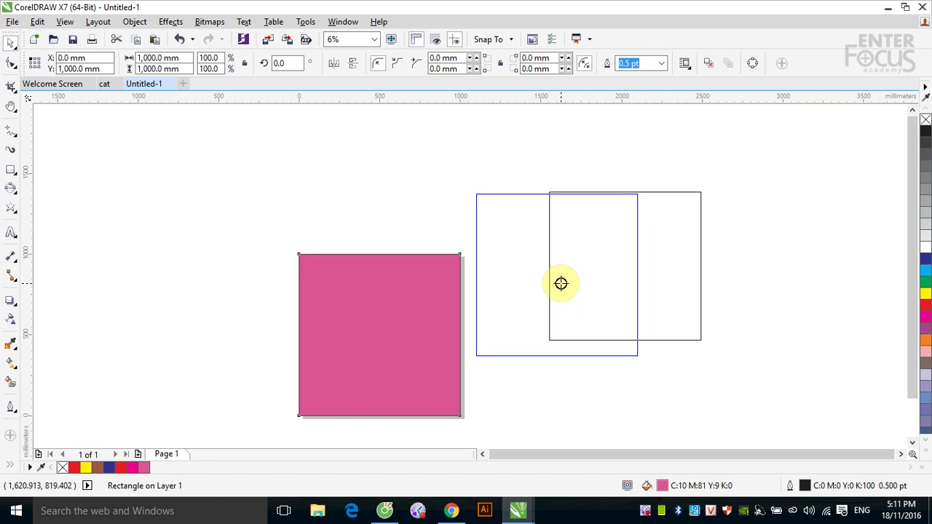
right_click(561, 284)
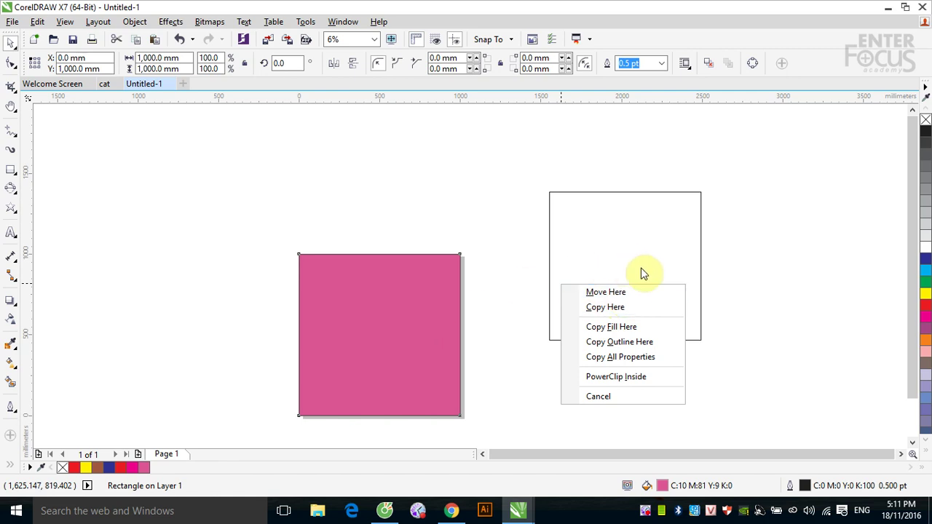
click(419, 335)
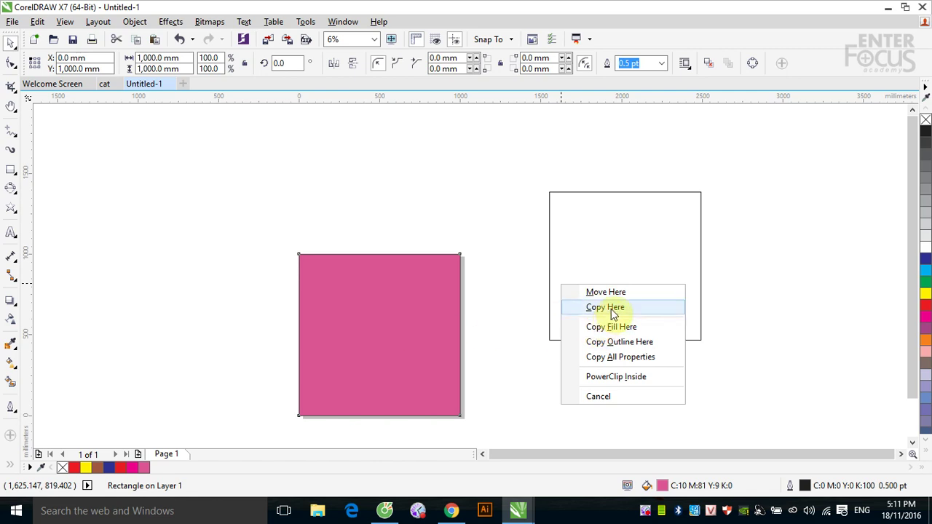
click(367, 394)
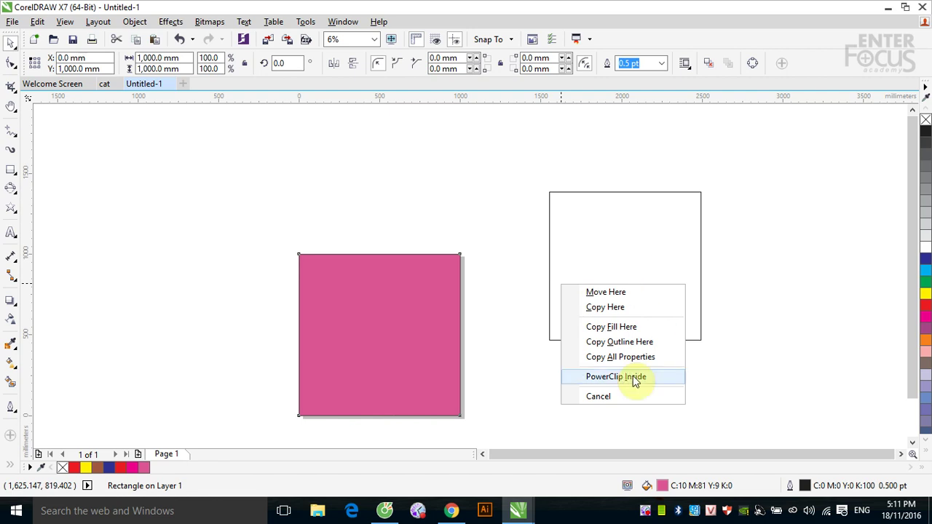
click(612, 329)
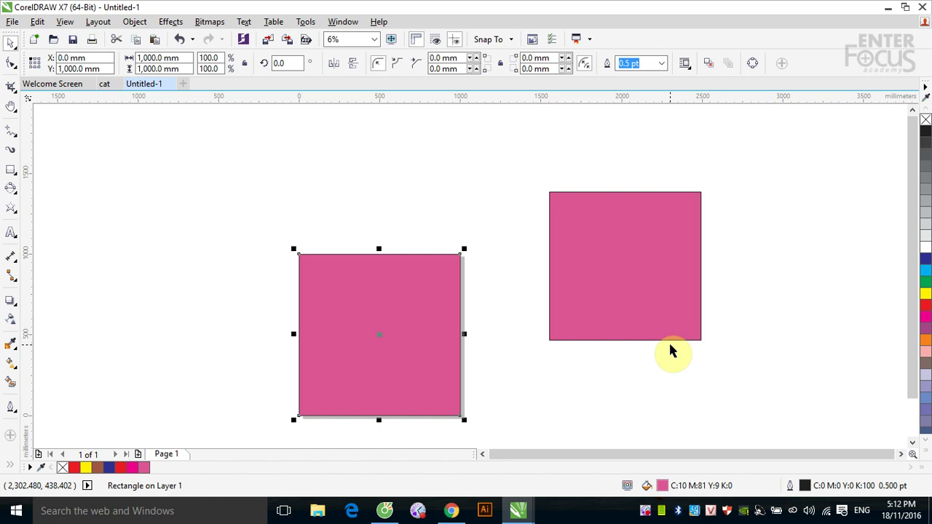
Set the outline colour of the rectangle beside the page to Cyan, C:100 M:0 Y:0 K:0.
key(z)
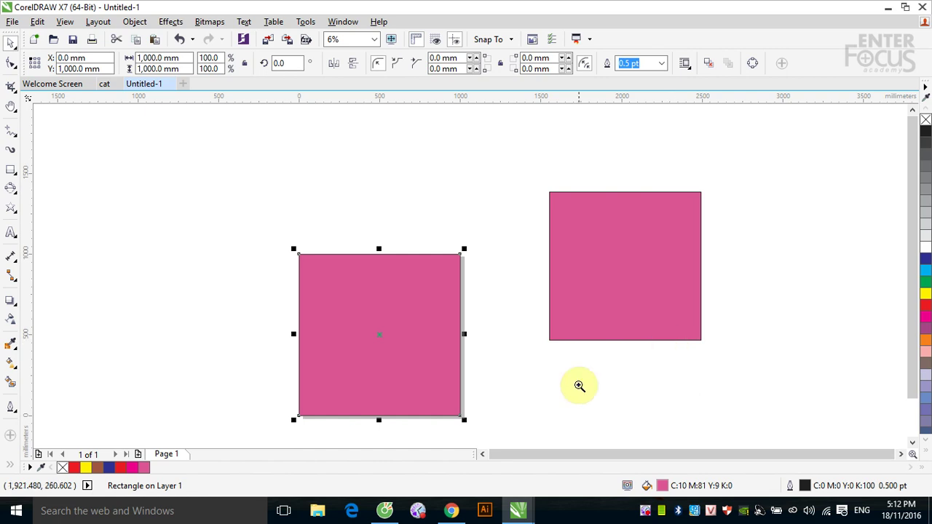
drag(663, 189, 712, 222)
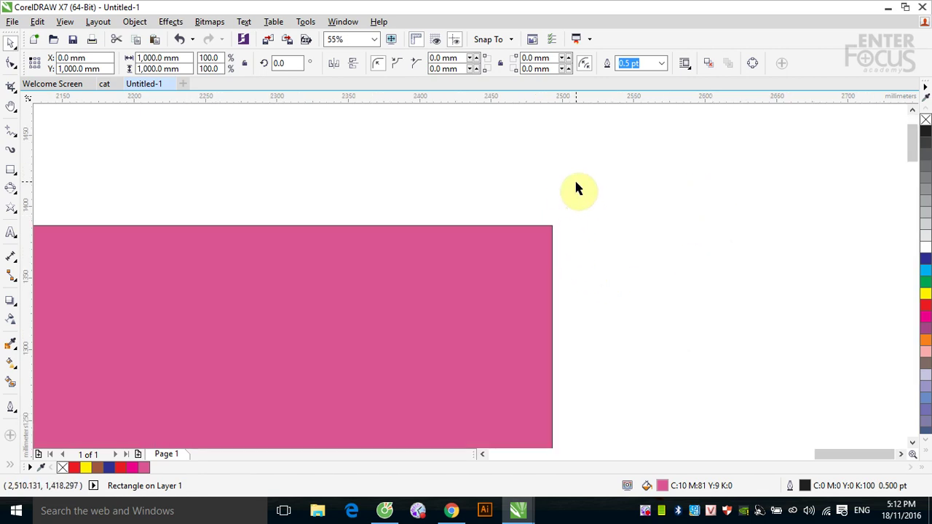
drag(523, 212, 576, 245)
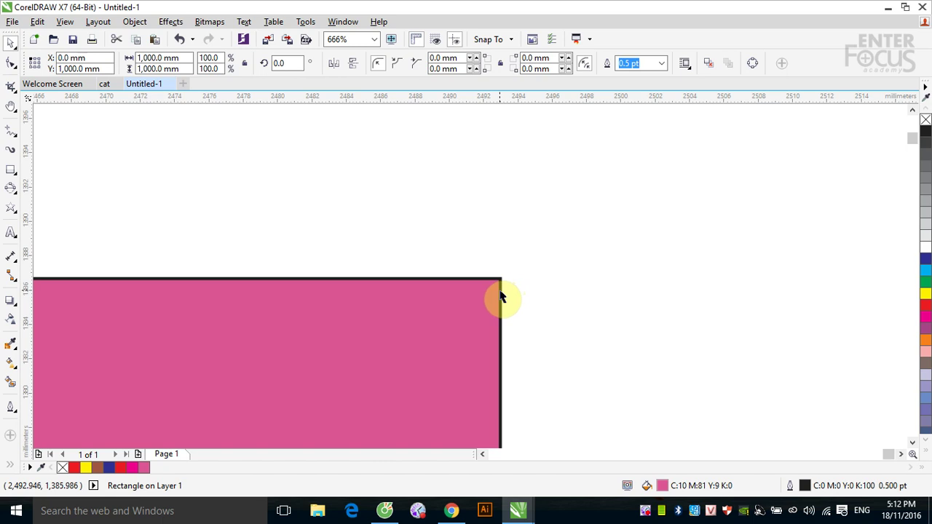
click(484, 303)
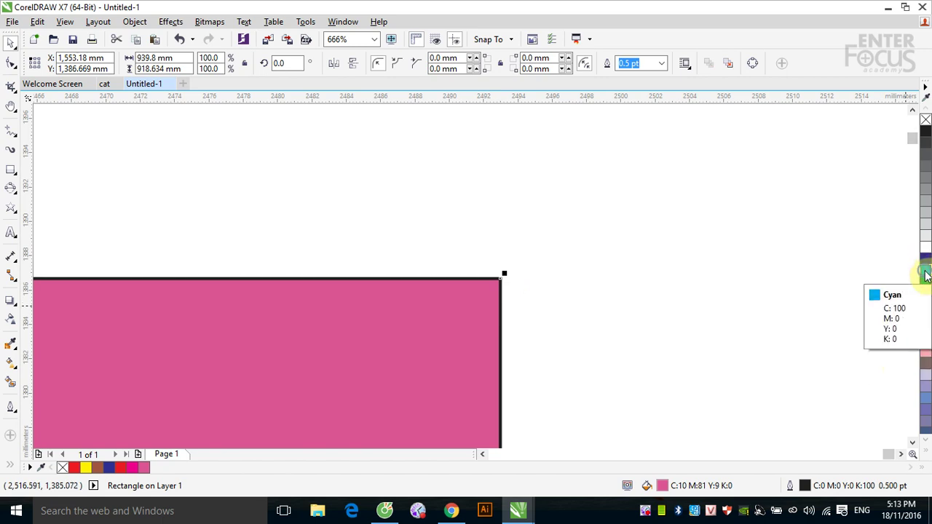
right_click(926, 275)
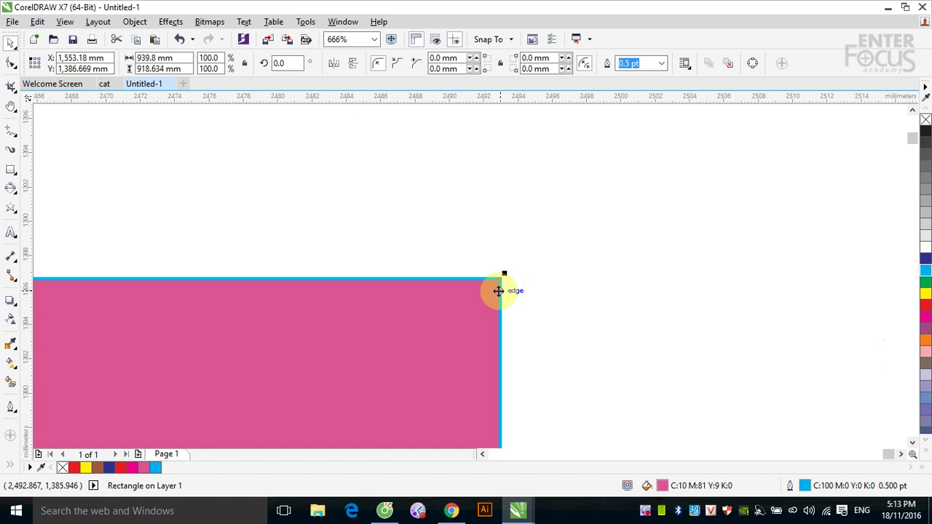
Set the outline of the rectangle beside the page to blue C:91 M:67 Y:0 K:0 and mix in Deep Yellow to reach C:60 M:51 Y:35 K:0.
click(927, 275)
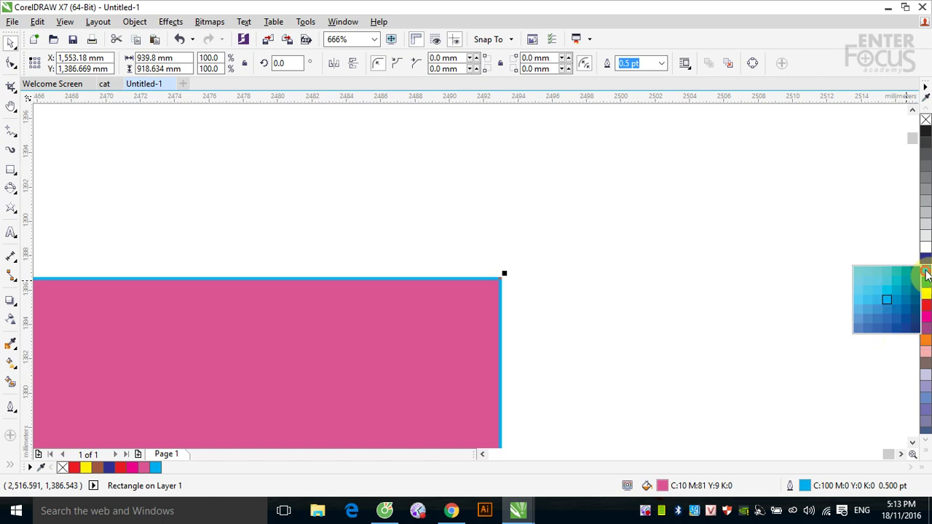
right_click(897, 324)
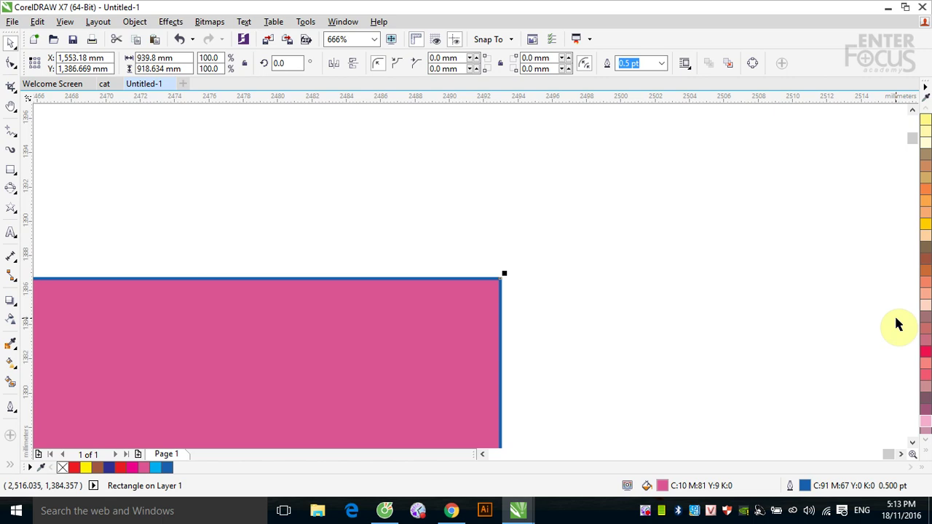
ctrl+right_click(926, 226)
ctrl+right_click(926, 227)
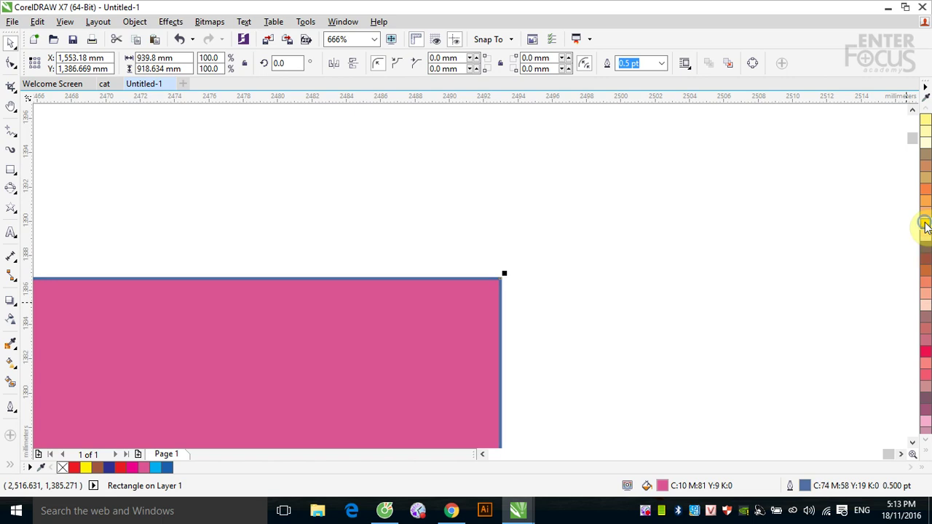
ctrl+right_click(926, 226)
ctrl+right_click(926, 227)
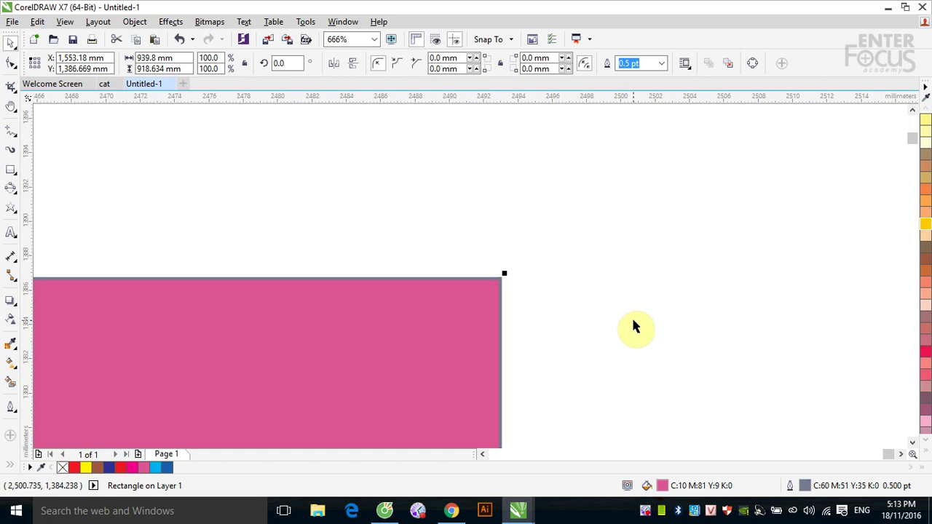
Thicken the outline of the rectangle beside the page, first to 8.0 pt and finally to 36.0 pt.
click(661, 64)
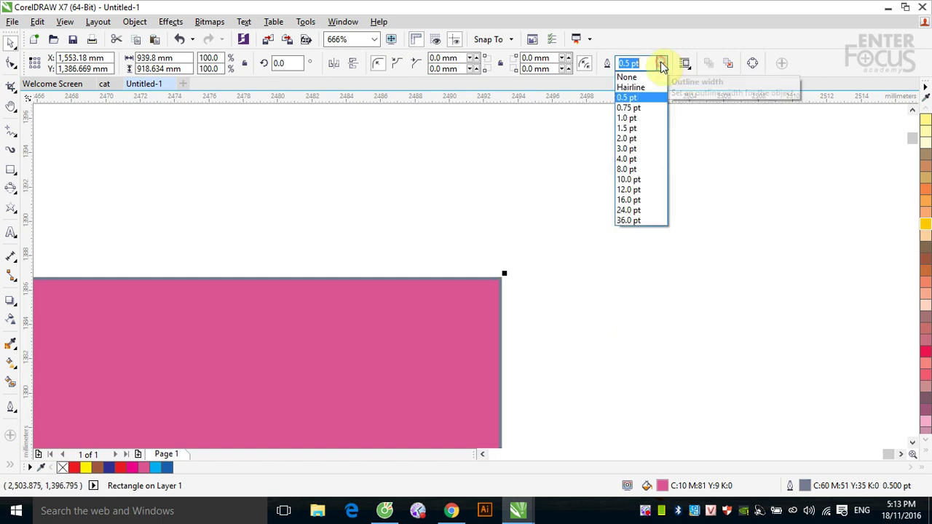
click(641, 169)
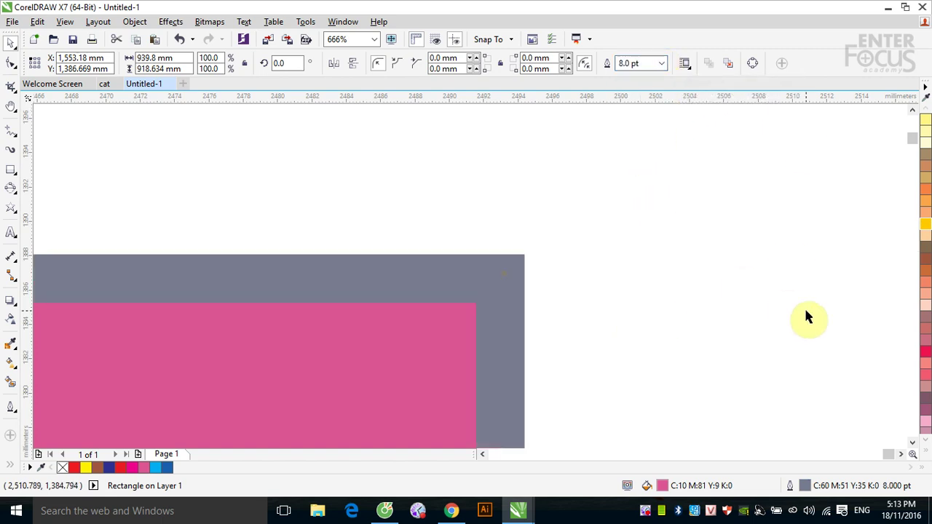
scroll(807, 317, down, 10)
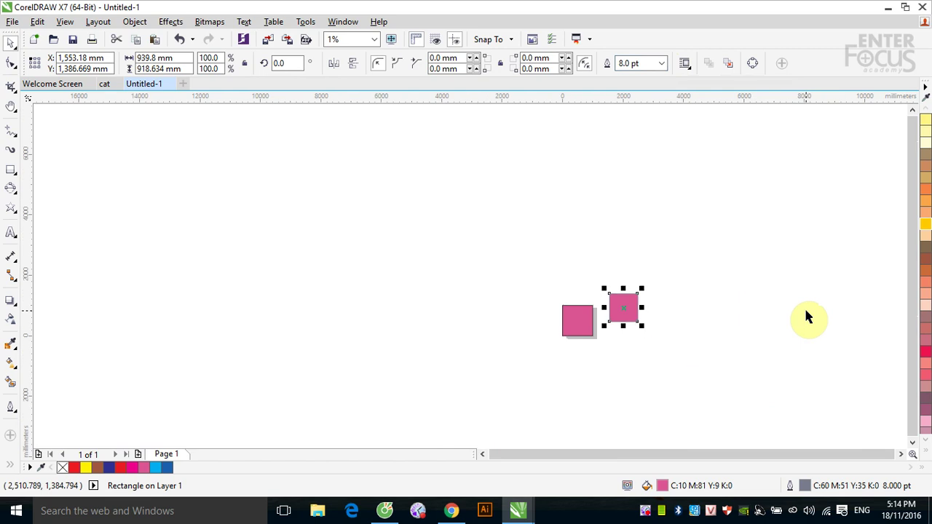
click(662, 63)
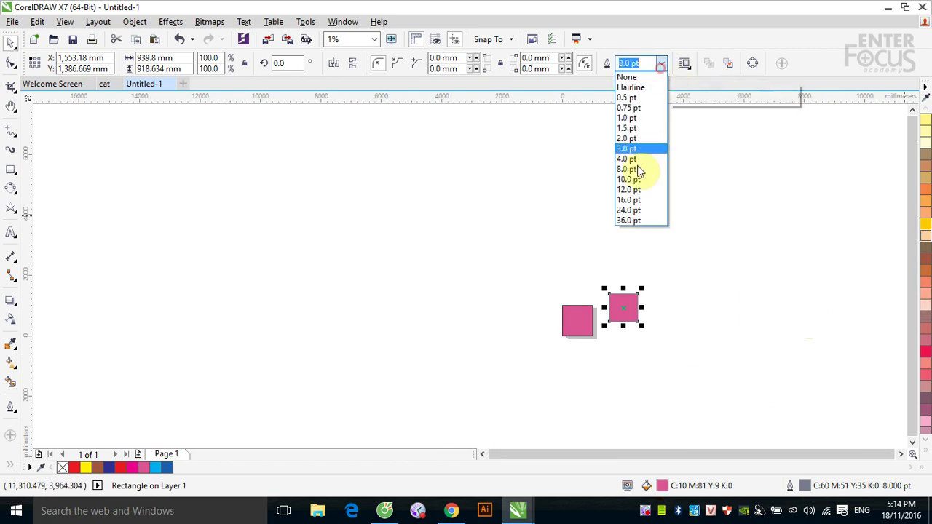
click(627, 220)
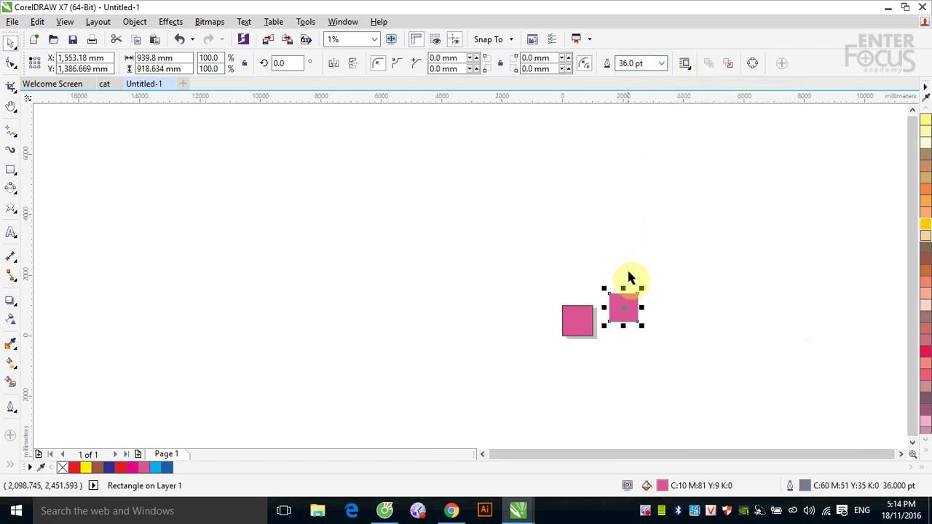
key(z)
drag(583, 277, 641, 333)
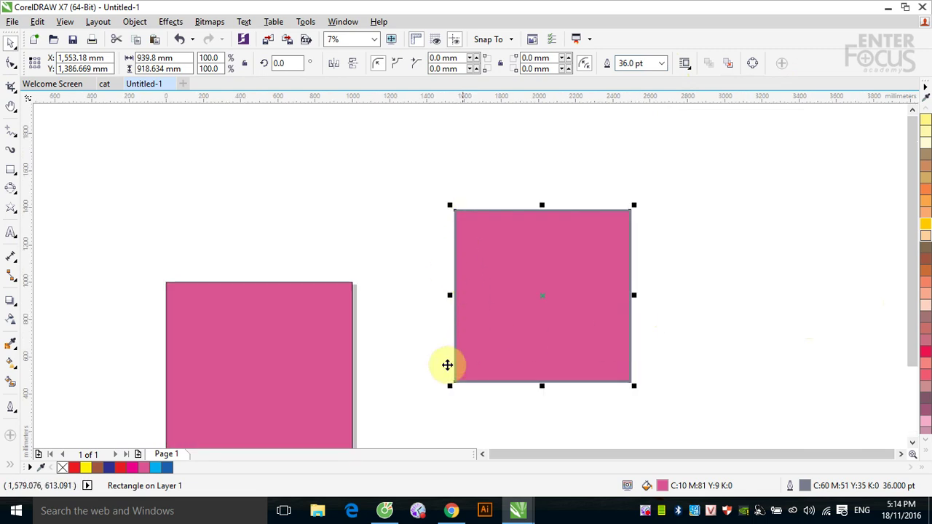
Fill the page rectangle with Deep Yellow, C:0 M:20 Y:100 K:0, and deselect it.
click(280, 337)
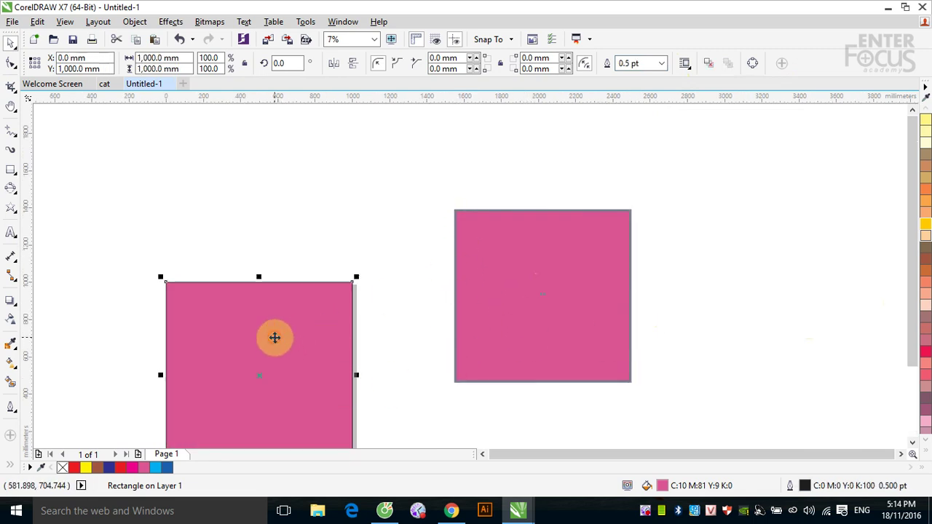
click(925, 227)
click(724, 292)
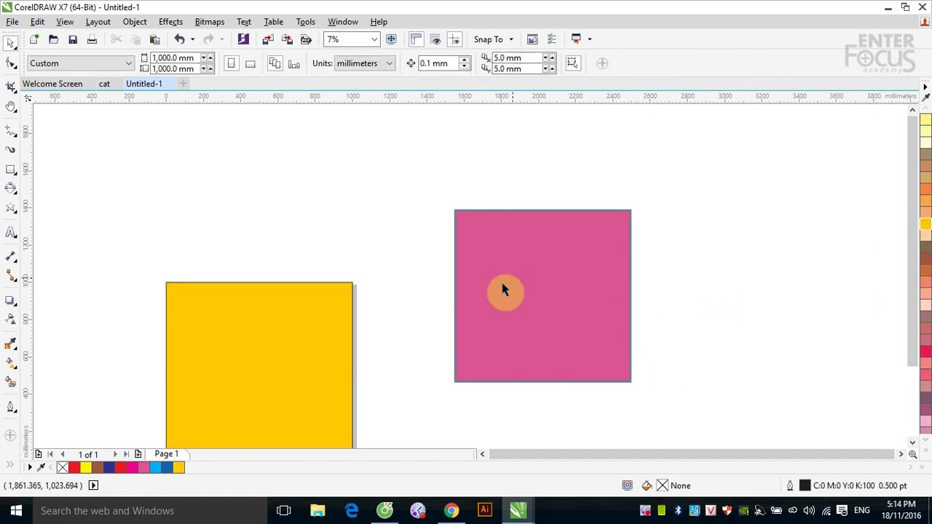
click(521, 294)
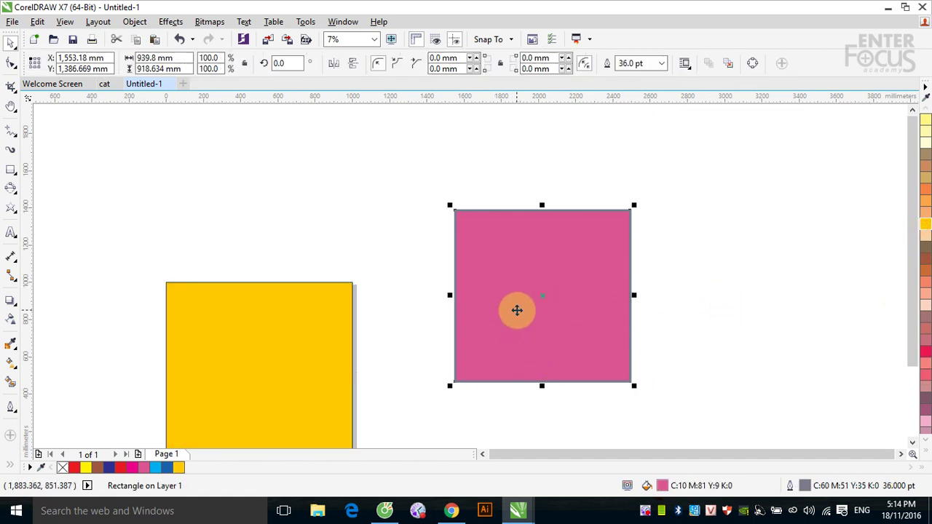
drag(517, 310, 332, 351)
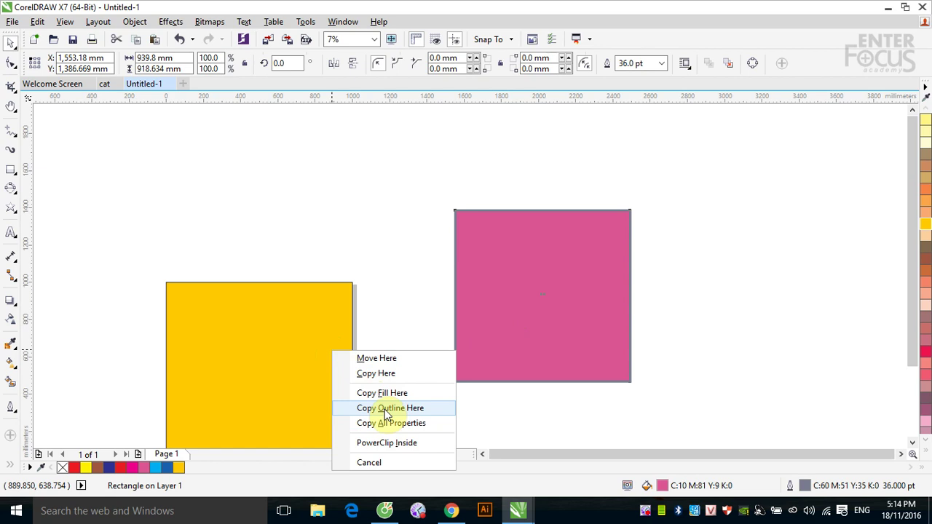
click(391, 292)
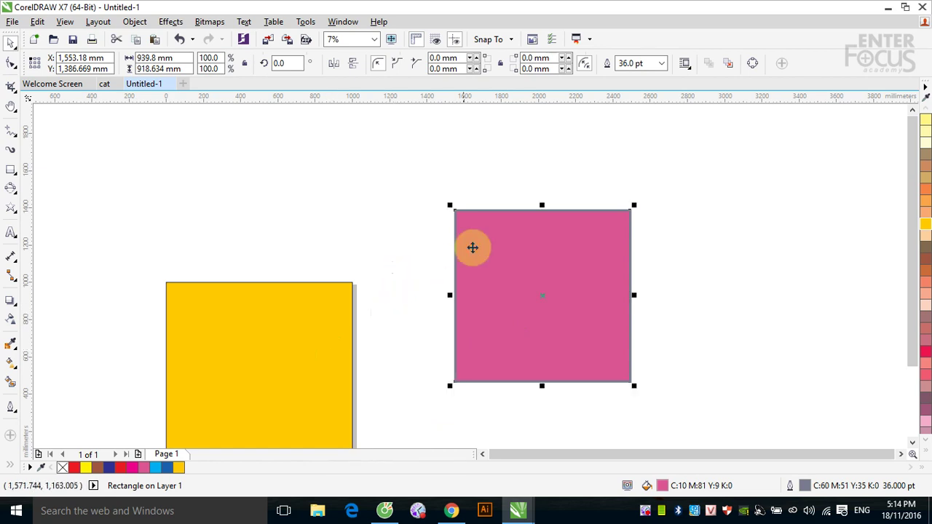
Move the magenta rectangle closer to the page and copy its outline onto the yellow page rectangle, using Copy Outline Here.
drag(473, 248, 404, 306)
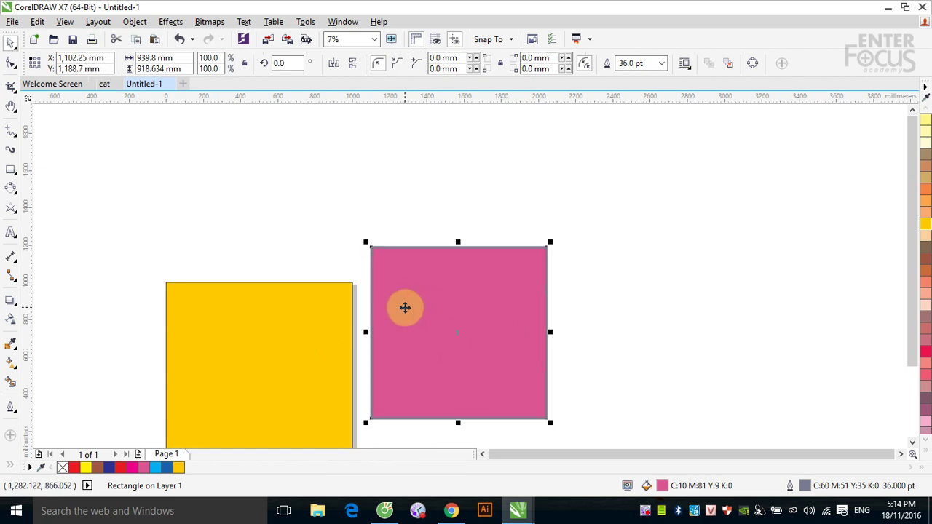
scroll(354, 284, up, 3)
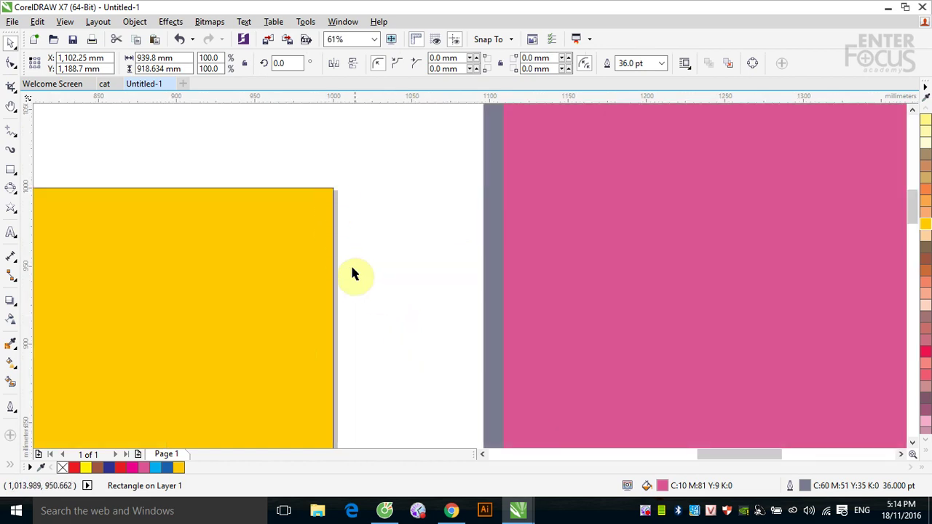
click(592, 263)
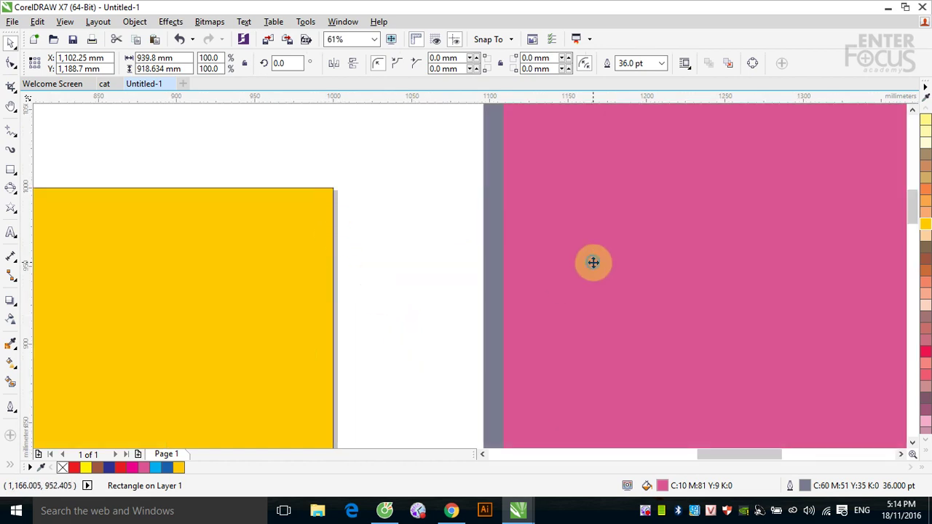
drag(593, 262, 303, 275)
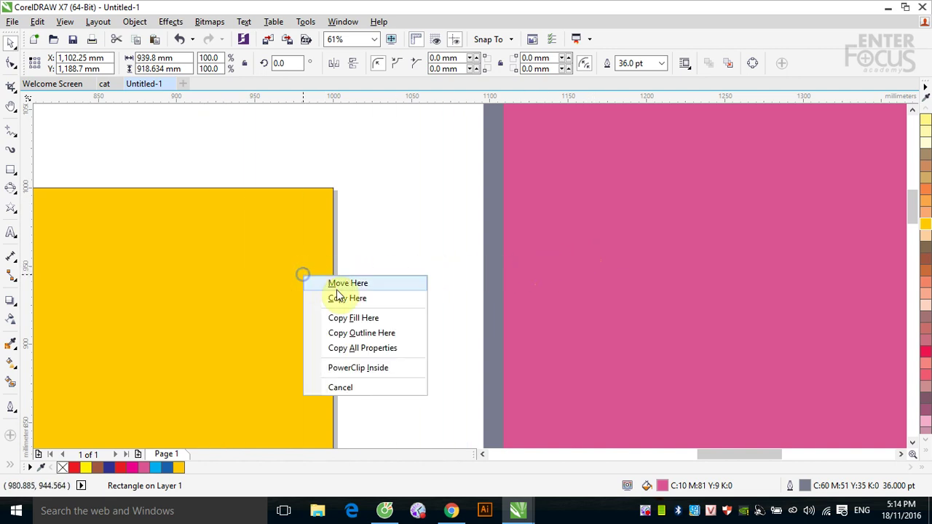
click(352, 333)
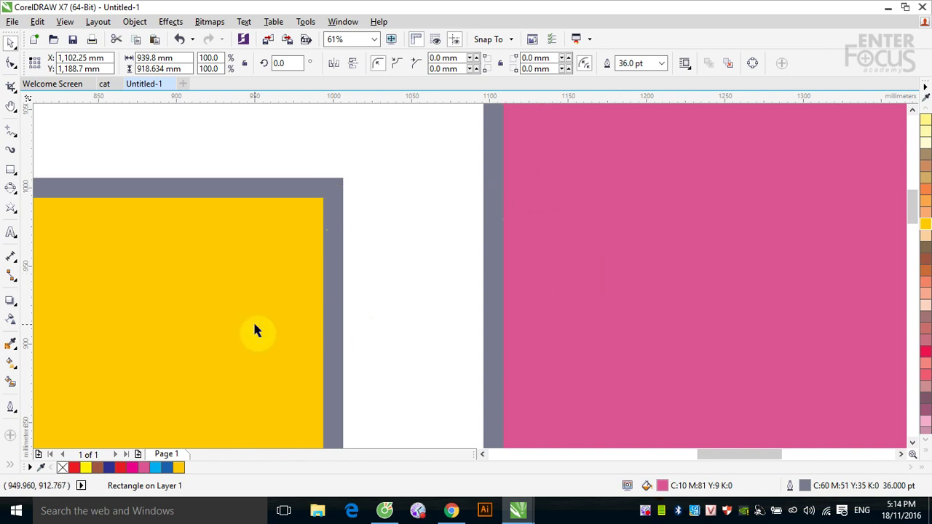
Copy the magenta rectangle's fill onto the page rectangle with Copy Fill Here, and undo both the fill and outline copies.
drag(332, 319, 287, 327)
click(333, 369)
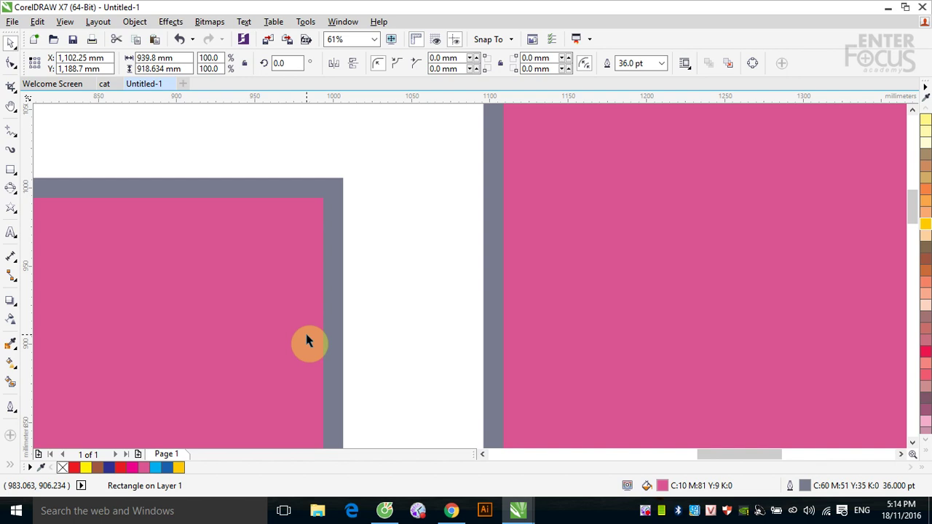
key(ctrl+z)
key(ctrl+z)
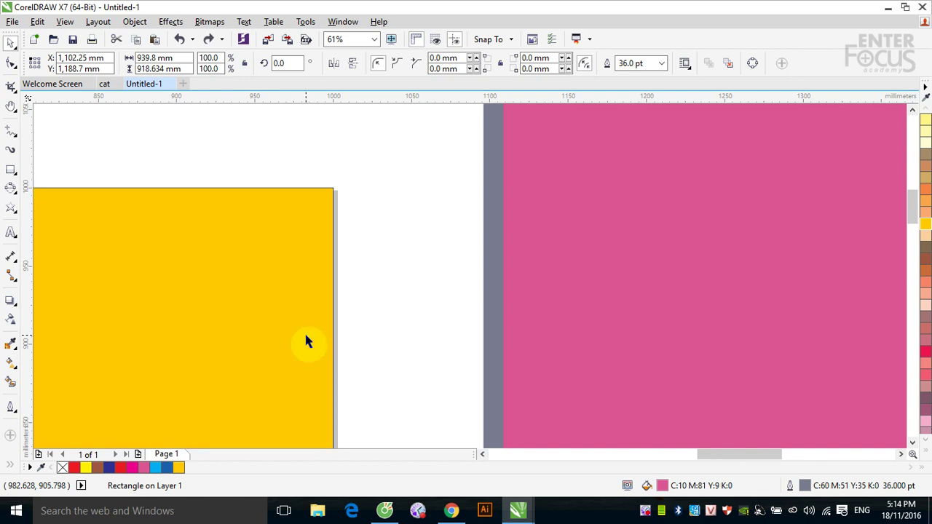
Copy the magenta rectangle's fill and outline together onto the yellow page rectangle, using Copy All Properties.
drag(679, 273, 292, 289)
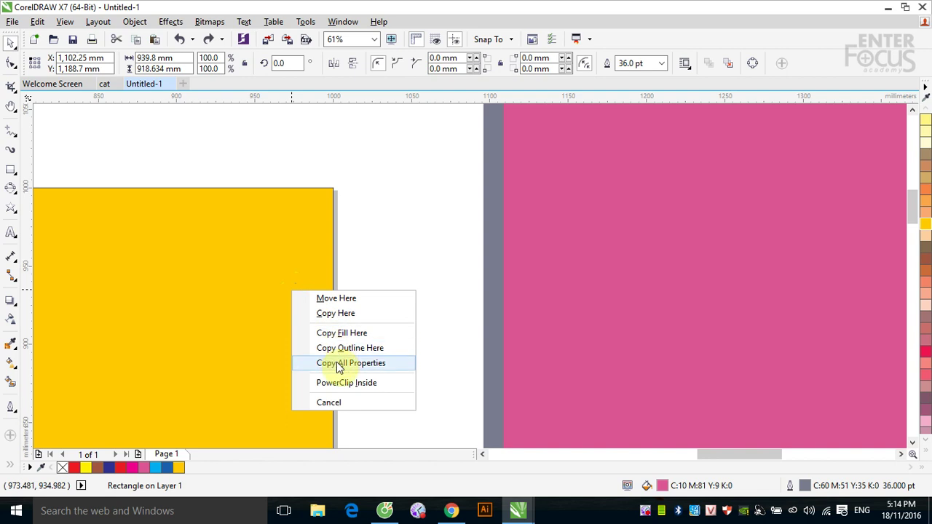
click(335, 363)
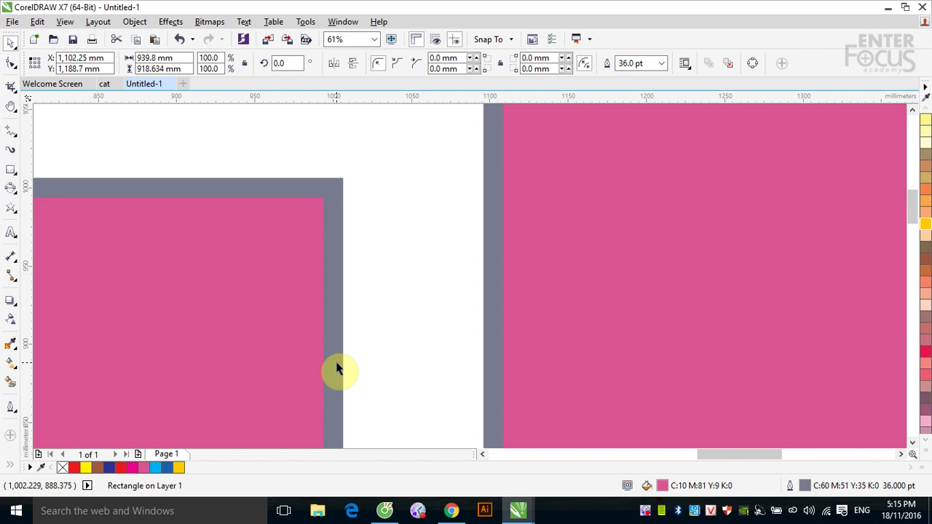
scroll(337, 370, down, 6)
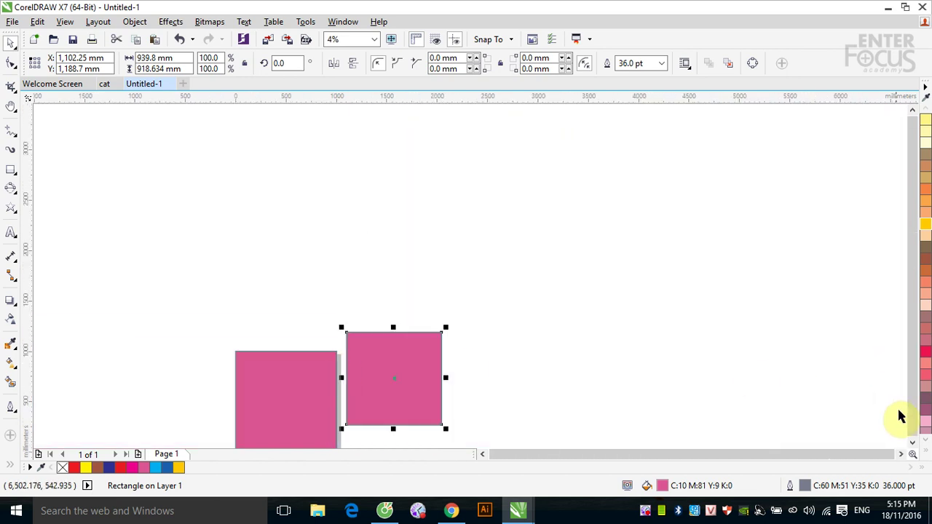
click(913, 442)
click(914, 445)
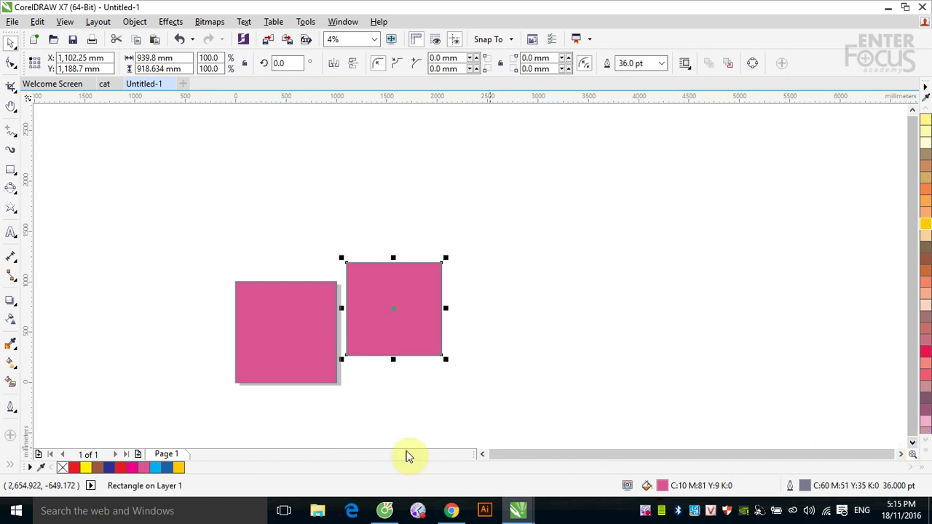
click(10, 347)
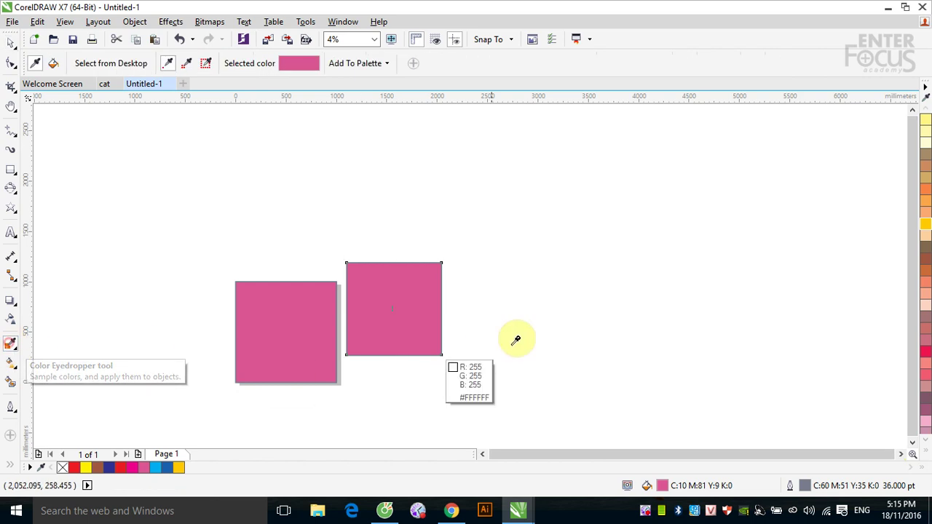
click(401, 293)
click(322, 277)
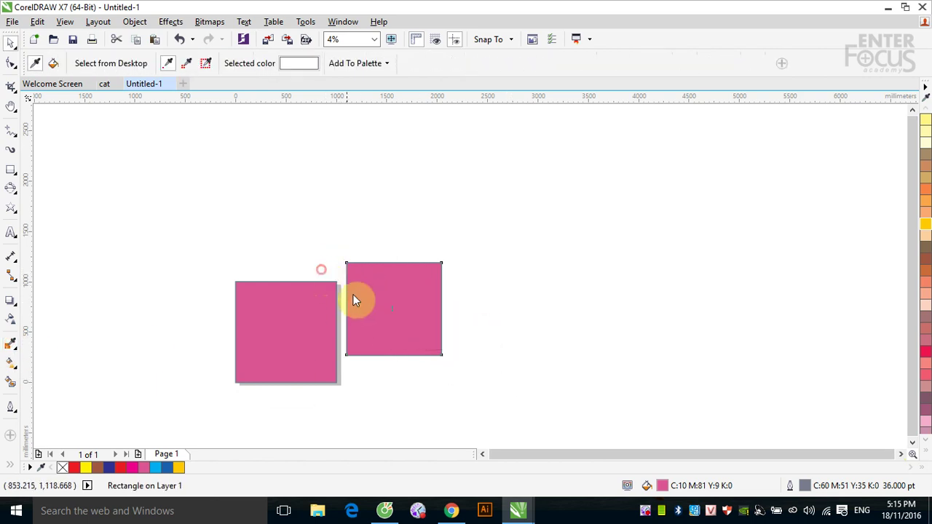
click(343, 268)
click(11, 44)
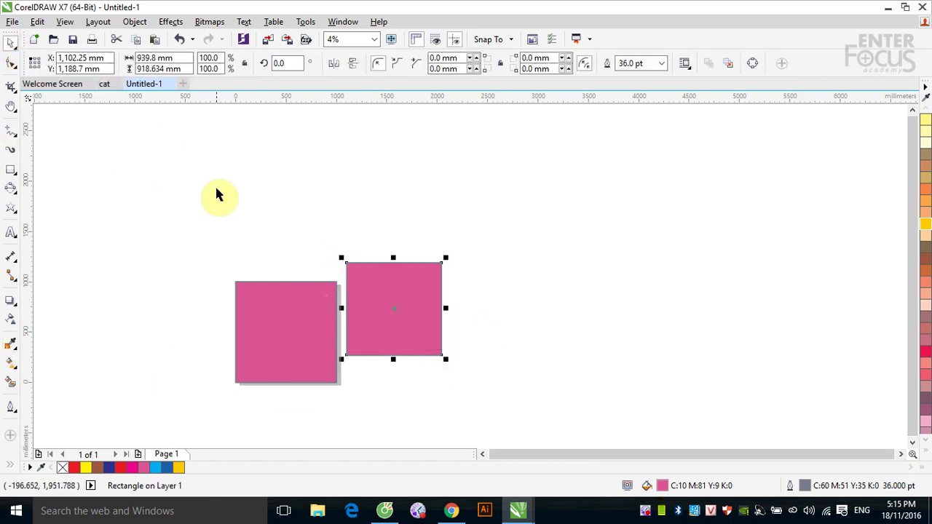
Select the page rectangle and fill it with Deep Yellow, C:0 M:20 Y:100 K:0, keeping its thick outline.
drag(319, 293, 370, 319)
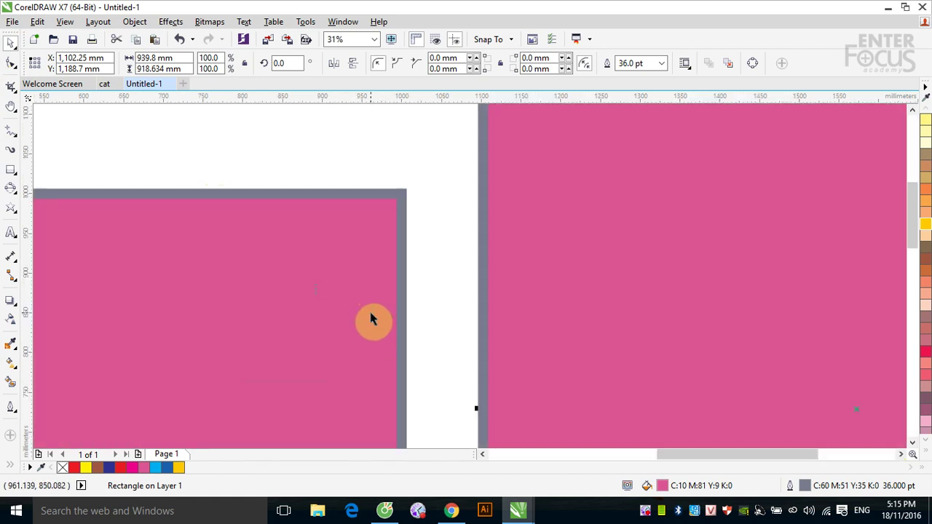
click(264, 284)
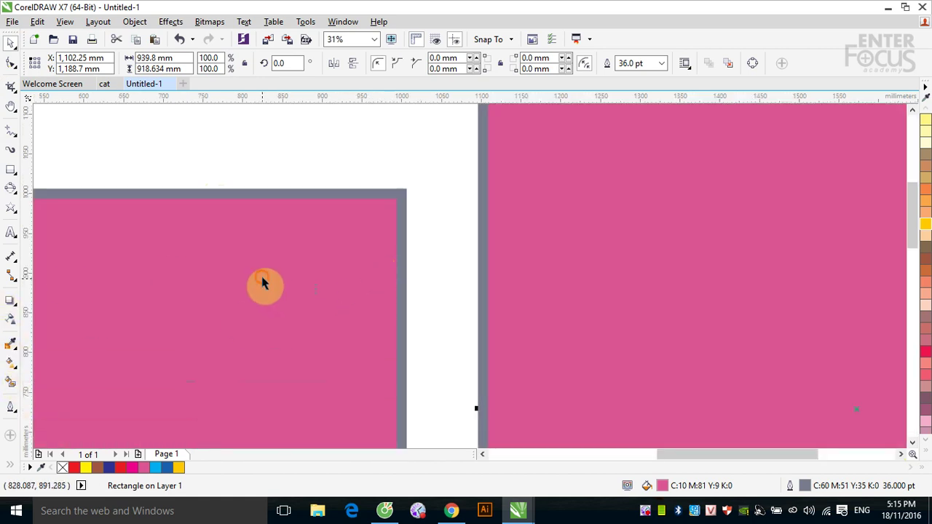
click(925, 222)
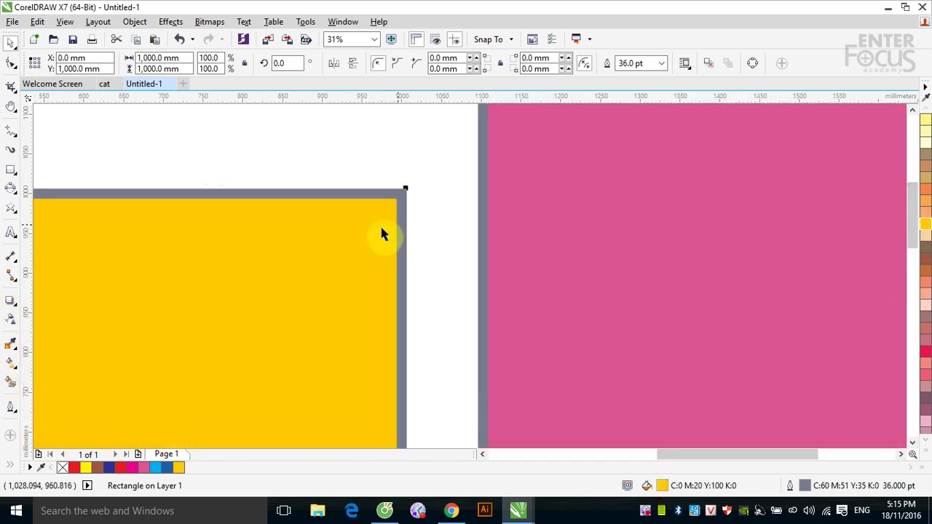
Sample the magenta fill with the Color Eyedropper, apply it to the outline of the yellow page rectangle, and deselect everything.
click(11, 344)
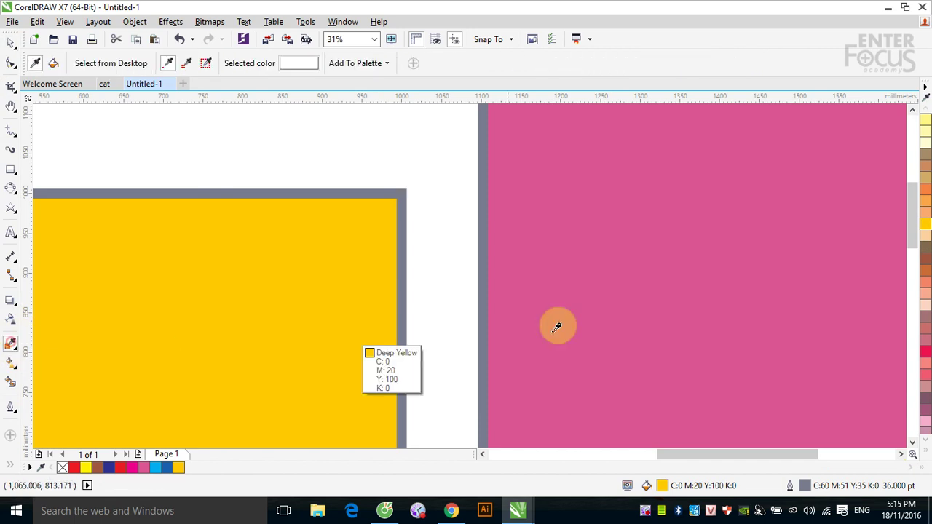
click(587, 289)
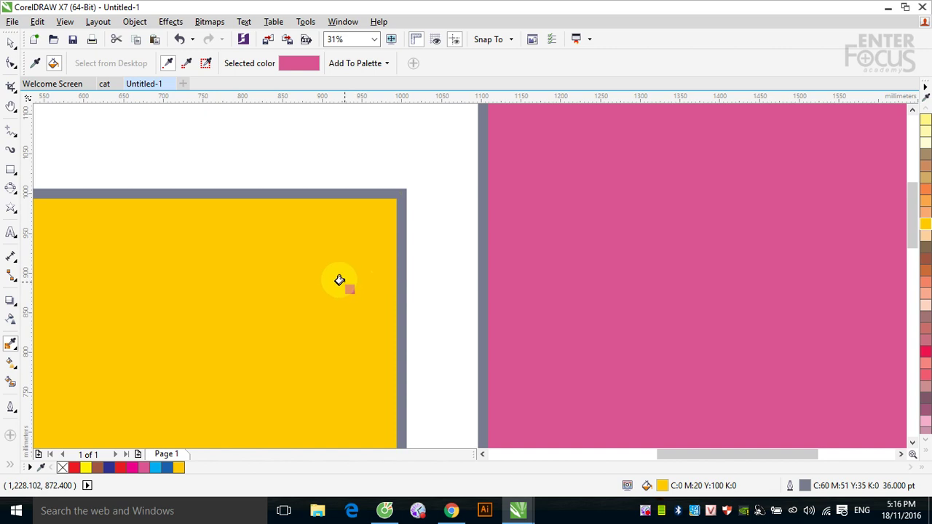
click(393, 278)
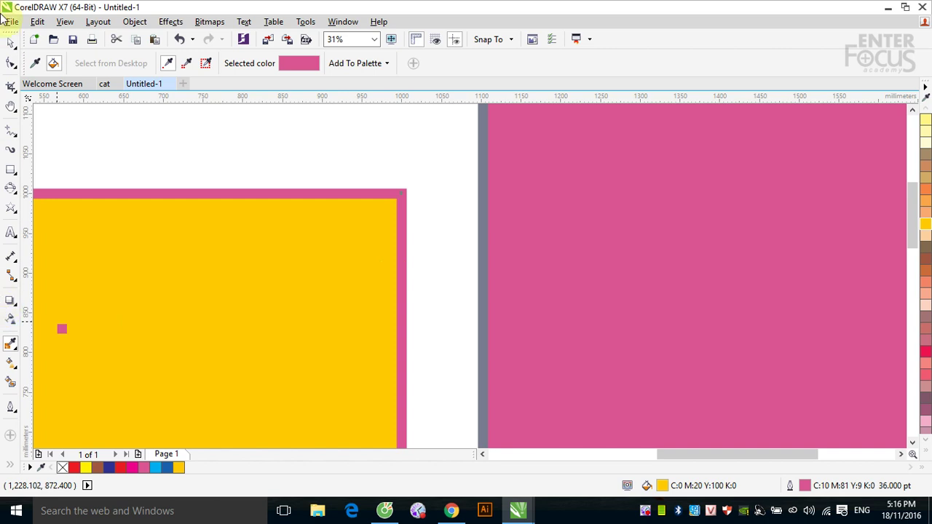
click(10, 43)
click(448, 154)
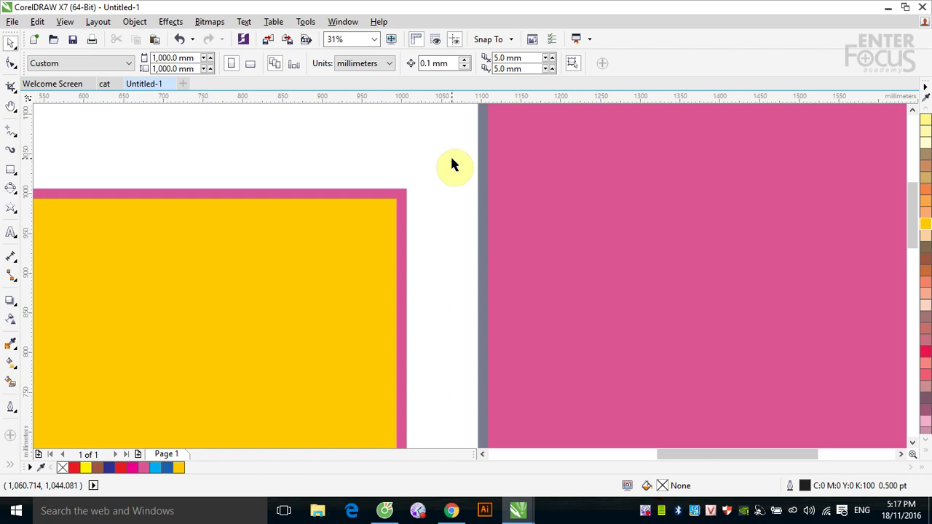
click(646, 512)
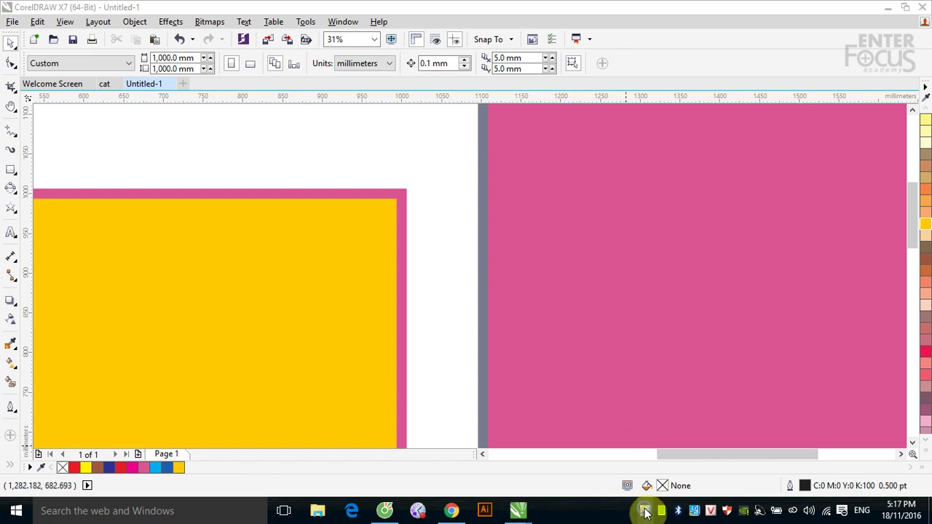